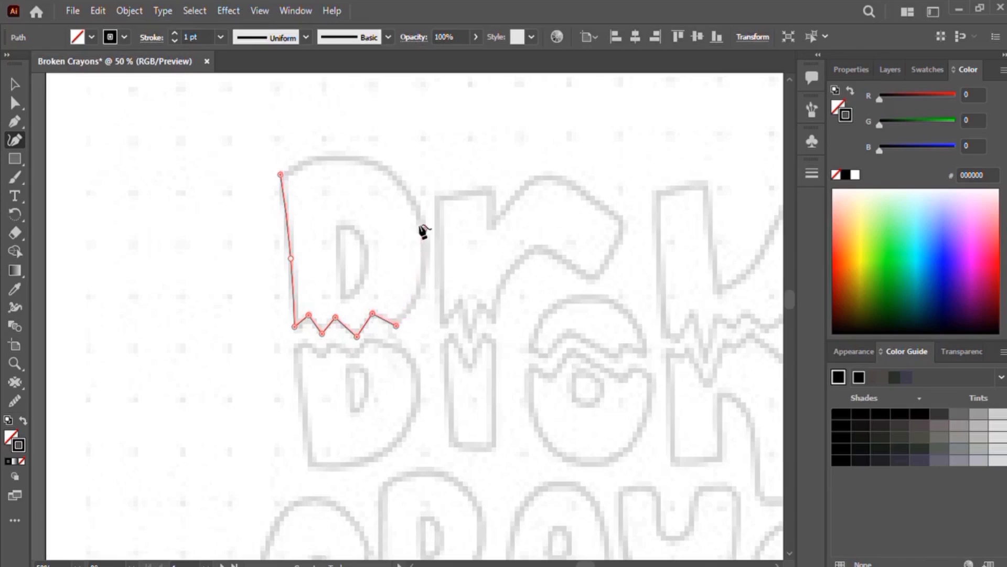
# Step: Close the top half of the B outline, then trace the B's bottom half as a separate shape with a zigzag top edge
pyautogui.click(426, 229)
pyautogui.click(280, 174)
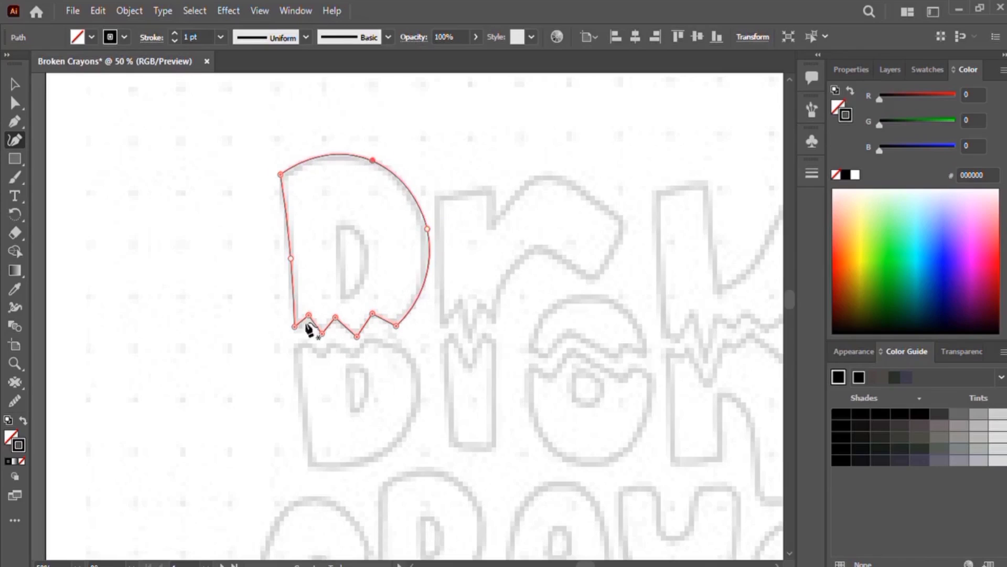
pyautogui.click(295, 345)
pyautogui.click(299, 396)
pyautogui.click(310, 465)
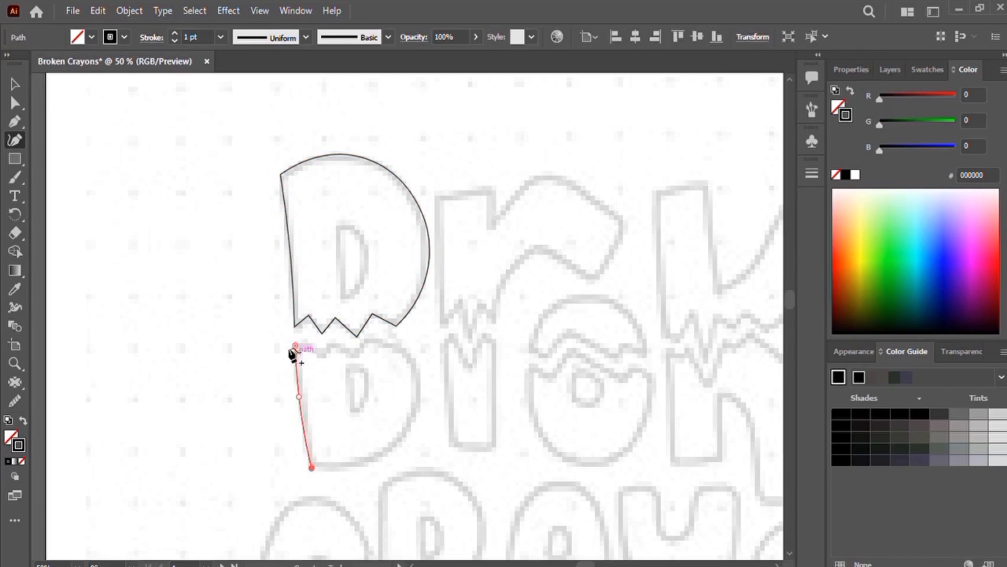
pyautogui.click(295, 346)
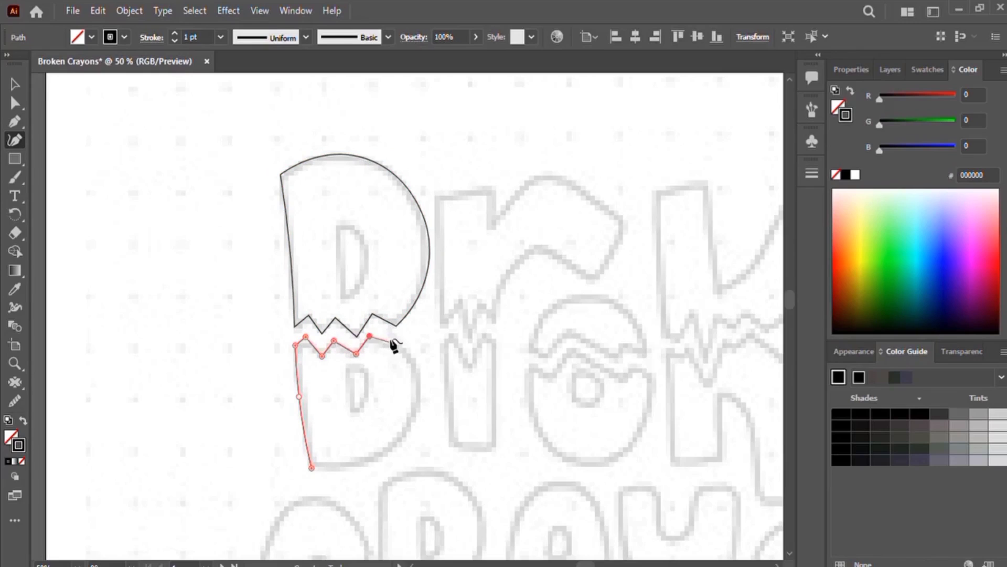
pyautogui.click(397, 343)
pyautogui.click(418, 378)
pyautogui.click(406, 433)
pyautogui.click(311, 466)
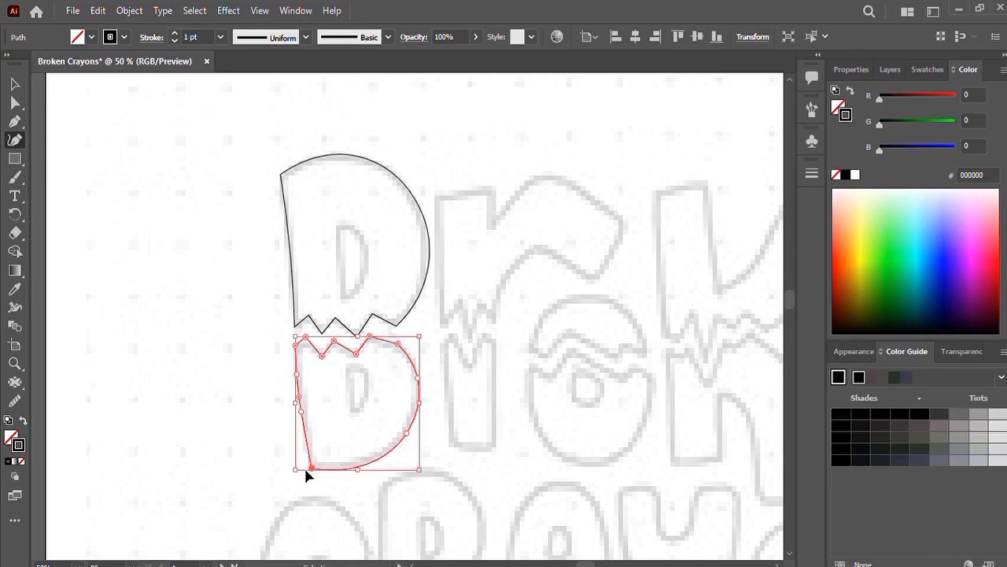
pyautogui.moveTo(310, 467); pyautogui.dragTo(308, 460)
# Step: Trace the D-shaped counters inside both the top and bottom halves of the B
pyautogui.click(338, 224)
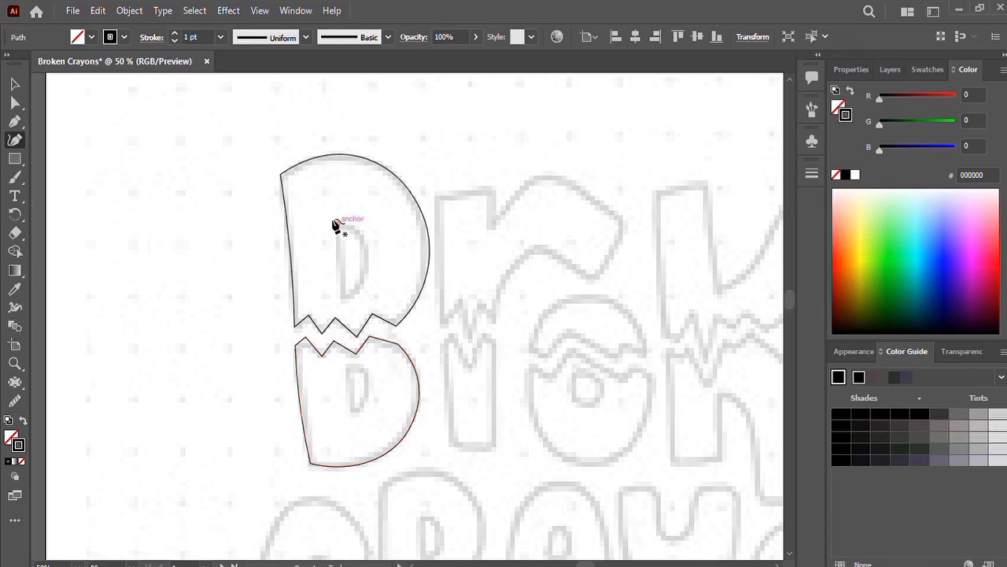
pyautogui.click(342, 295)
pyautogui.click(338, 224)
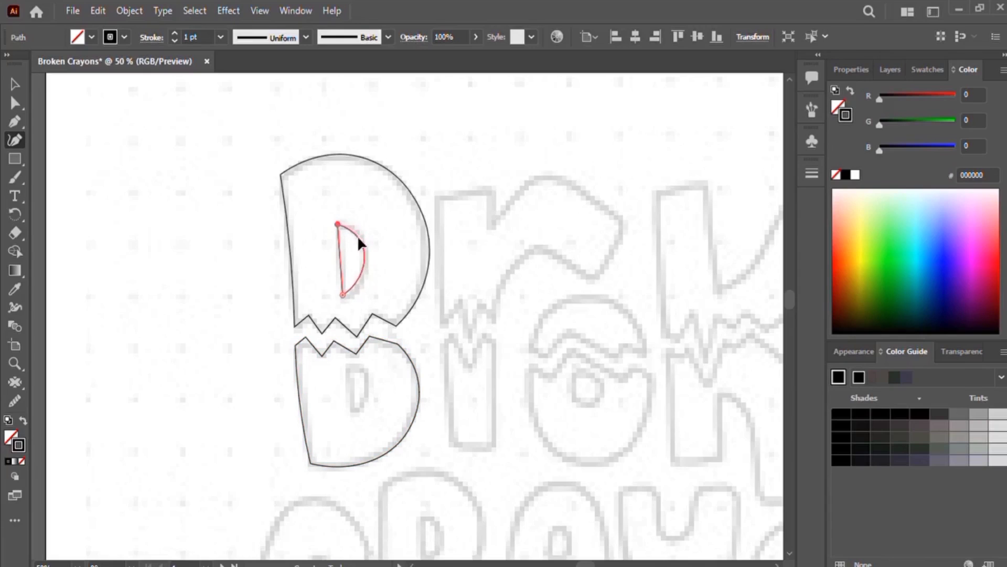
pyautogui.moveTo(359, 238); pyautogui.dragTo(366, 244)
pyautogui.click(347, 365)
pyautogui.click(351, 408)
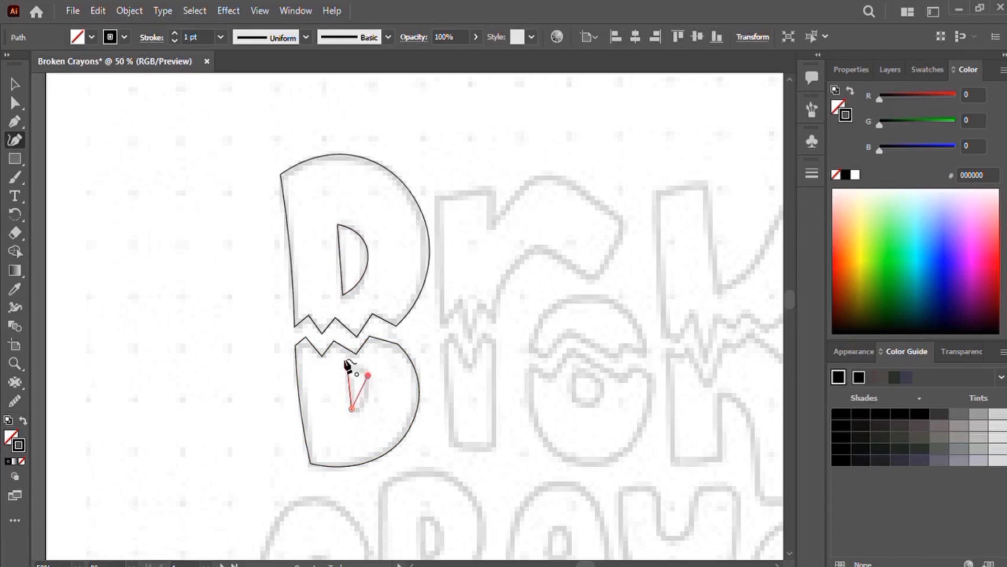
pyautogui.click(347, 365)
# Step: Deselect, shift the view, and trace the top half of the r as a closed outline with a jagged bottom edge
pyautogui.click(15, 82)
pyautogui.click(158, 158)
pyautogui.moveTo(472, 324); pyautogui.dragTo(296, 330)
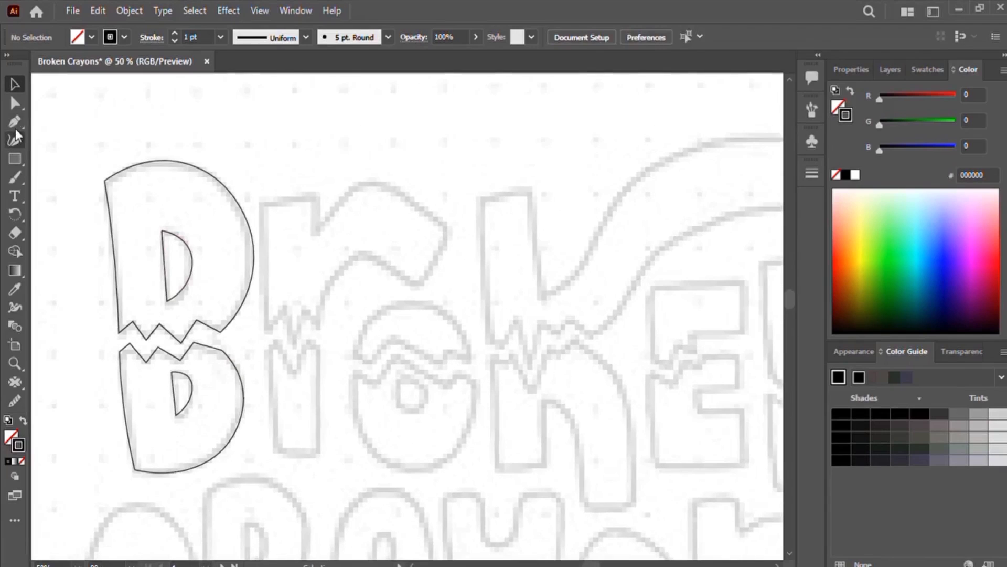
pyautogui.click(15, 138)
pyautogui.doubleClick(268, 200)
pyautogui.click(264, 254)
pyautogui.doubleClick(267, 331)
pyautogui.doubleClick(284, 305)
pyautogui.doubleClick(292, 350)
pyautogui.doubleClick(304, 310)
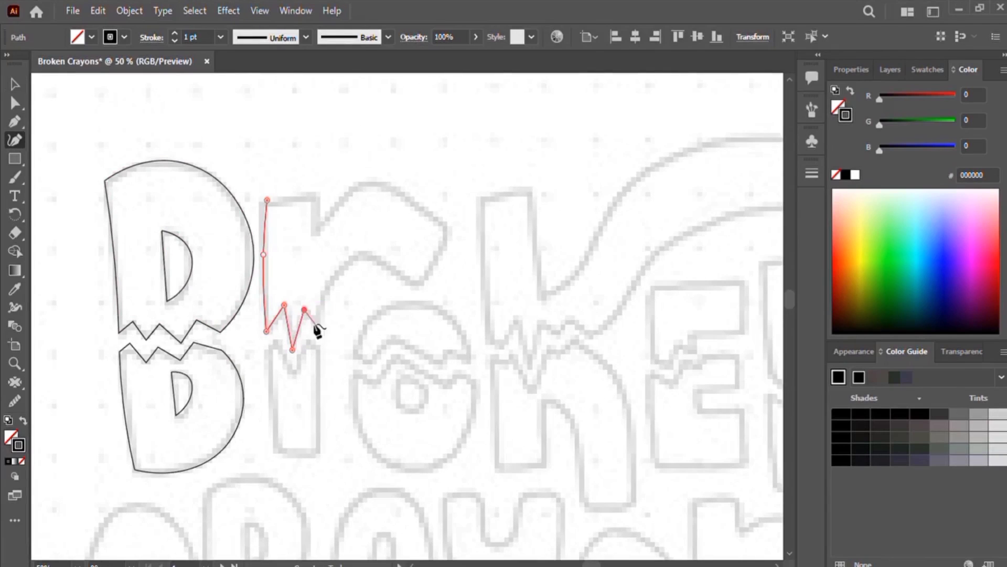
pyautogui.click(321, 290)
pyautogui.click(359, 256)
pyautogui.click(416, 288)
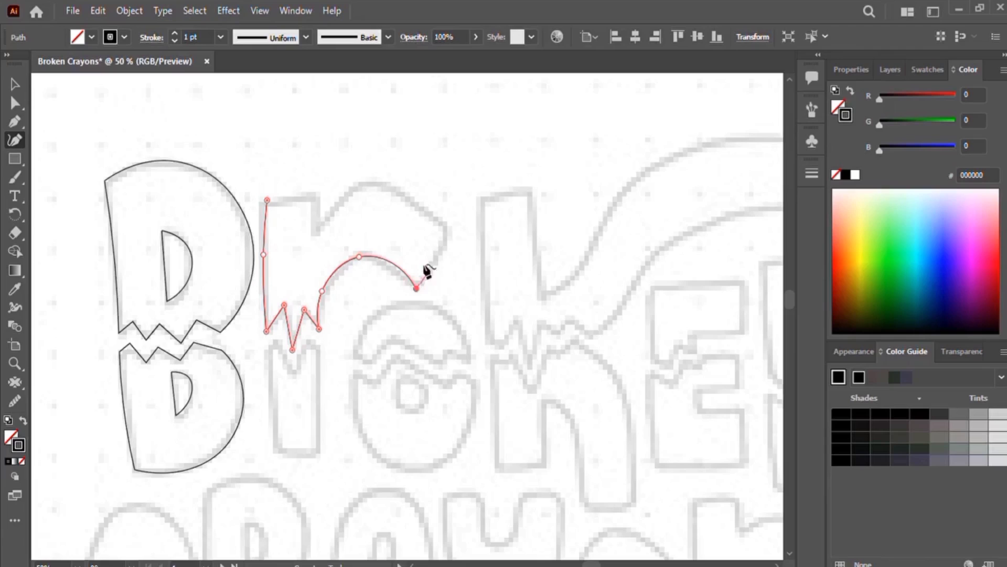
pyautogui.doubleClick(453, 230)
pyautogui.click(387, 182)
pyautogui.click(359, 183)
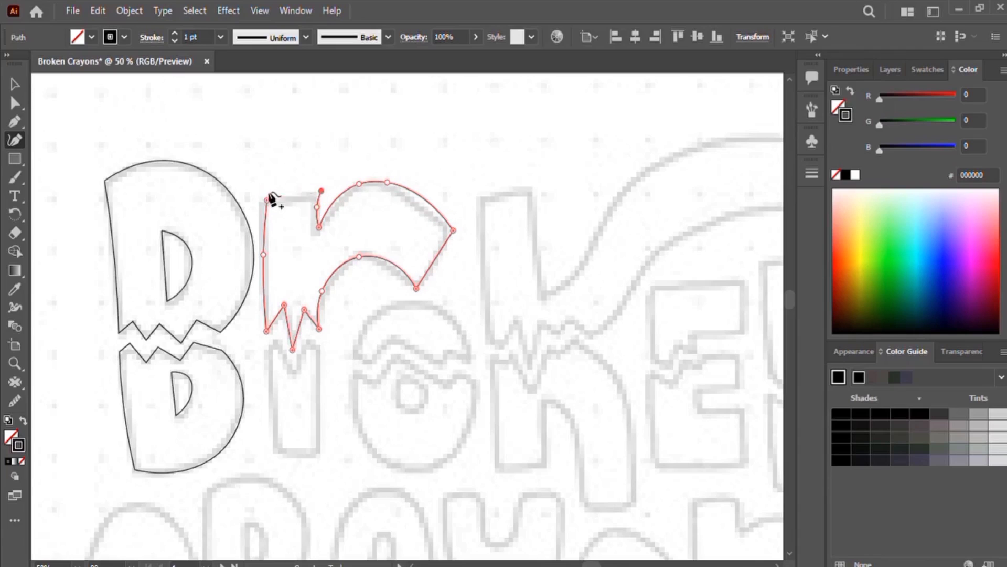
pyautogui.doubleClick(264, 201)
# Step: Sharpen the r's arm by converting its inner points to corners, deleting a top point and raising the tip
pyautogui.doubleClick(322, 288)
pyautogui.doubleClick(359, 254)
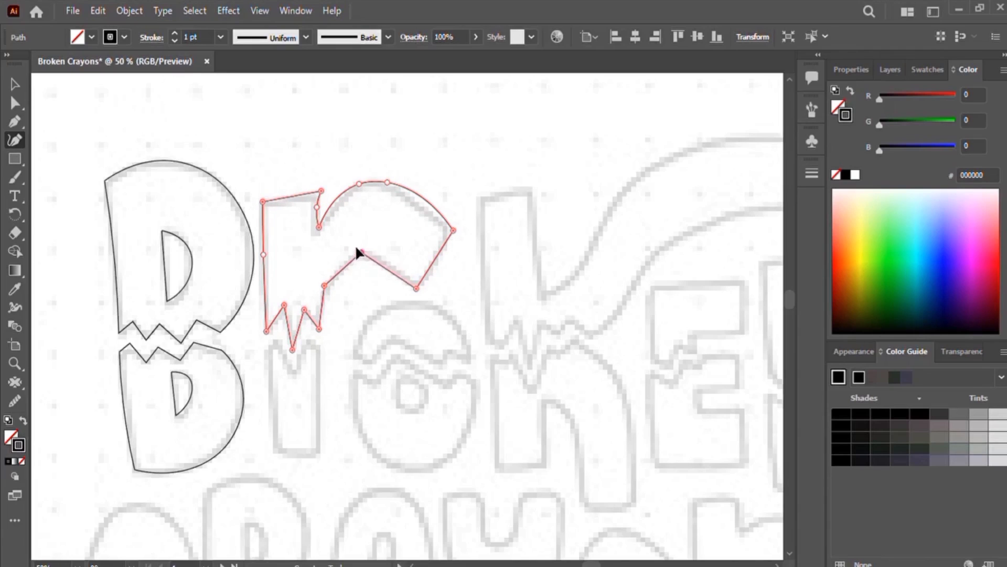
pyautogui.click(387, 182)
pyautogui.press('Delete')
pyautogui.doubleClick(359, 184)
pyautogui.moveTo(359, 184); pyautogui.dragTo(371, 175)
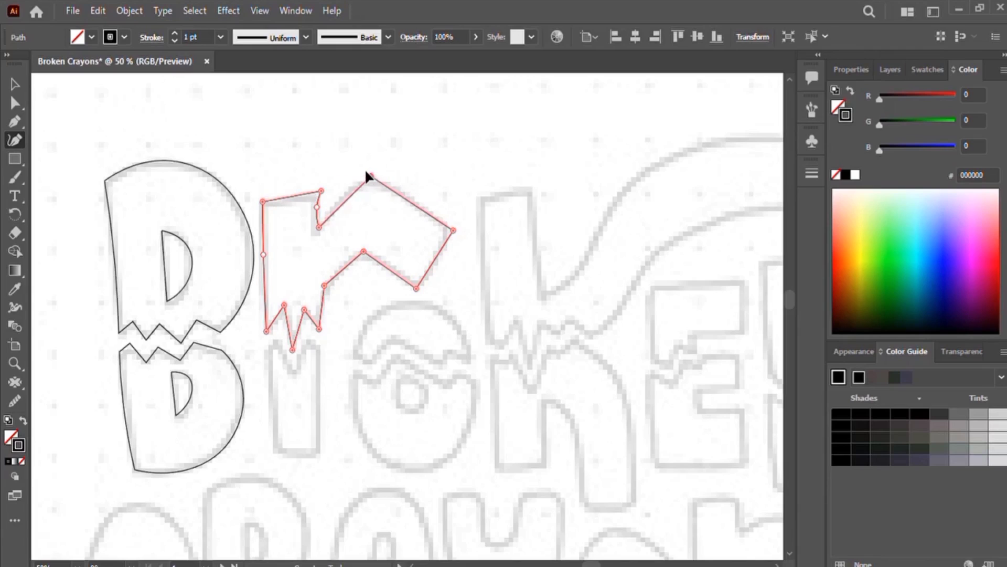
# Step: Trace the lower stem of the r as a closed shape with a broken zigzag top
pyautogui.click(265, 350)
pyautogui.click(269, 402)
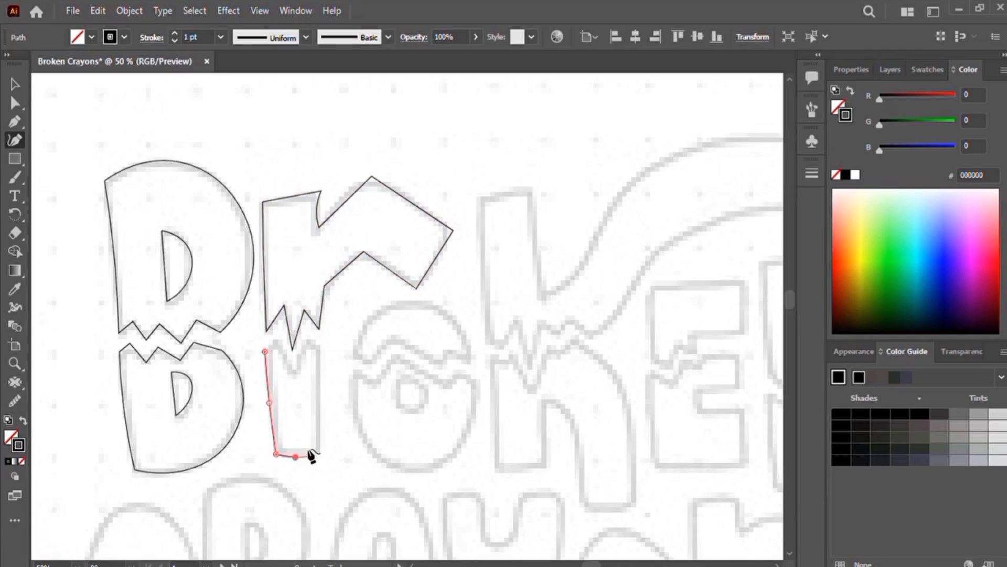
pyautogui.click(318, 451)
pyautogui.click(318, 398)
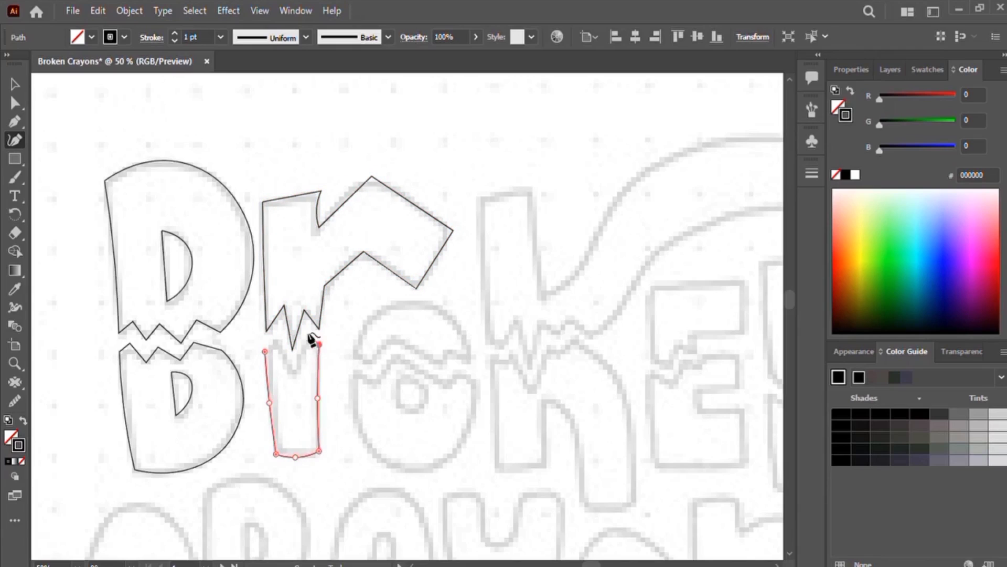
# Step: Trace the top half of the o as a dome with a jagged lower edge
pyautogui.click(352, 353)
pyautogui.click(408, 302)
pyautogui.click(471, 356)
pyautogui.click(446, 349)
pyautogui.click(444, 368)
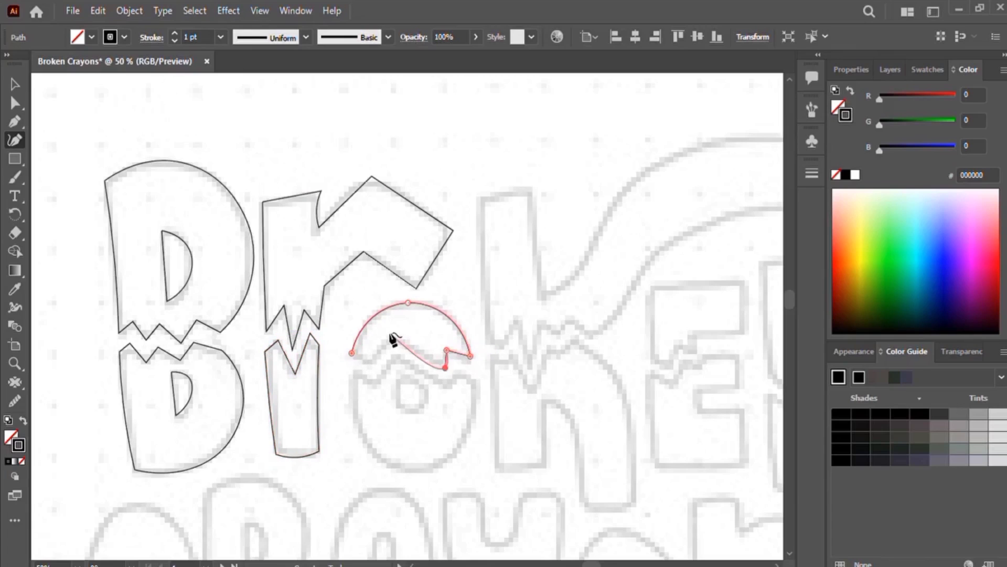
pyautogui.click(371, 363)
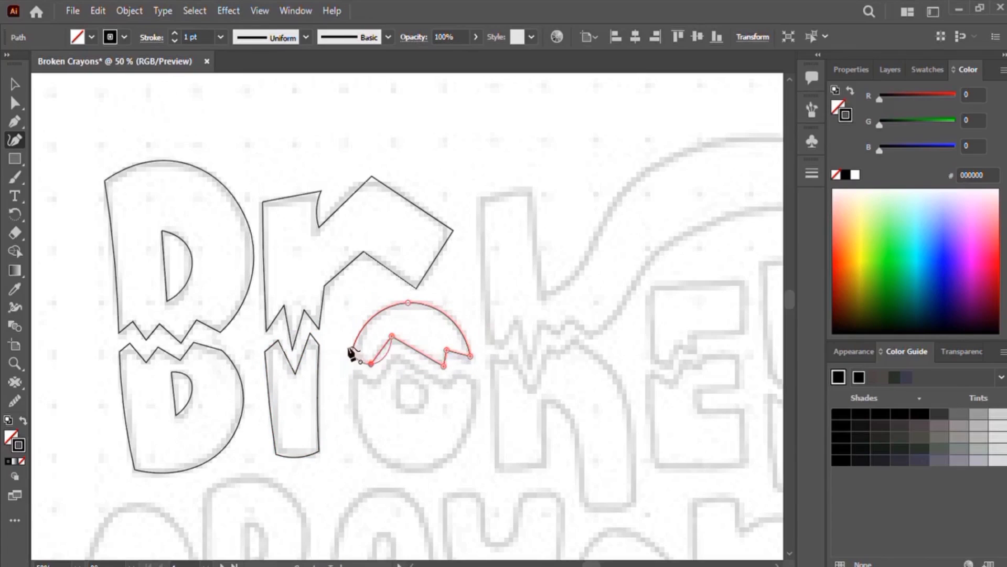
pyautogui.click(350, 354)
# Step: Trace the bottom half of the o as a rounded shape with a matching jagged top
pyautogui.click(354, 369)
pyautogui.click(361, 436)
pyautogui.click(414, 472)
pyautogui.click(466, 437)
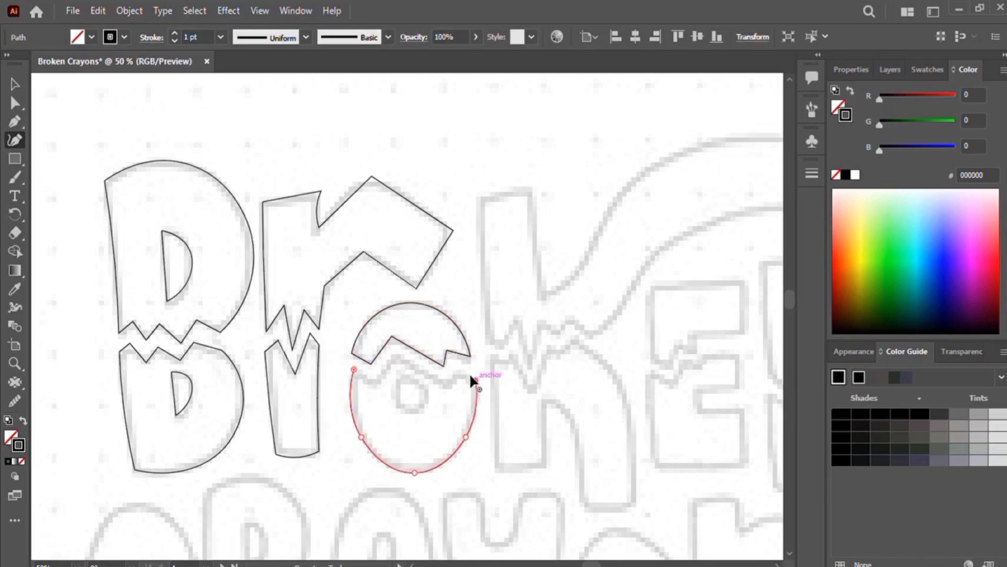
pyautogui.click(353, 369)
# Step: Draw the small circular counter inside the o
pyautogui.click(400, 376)
pyautogui.click(425, 389)
pyautogui.click(420, 409)
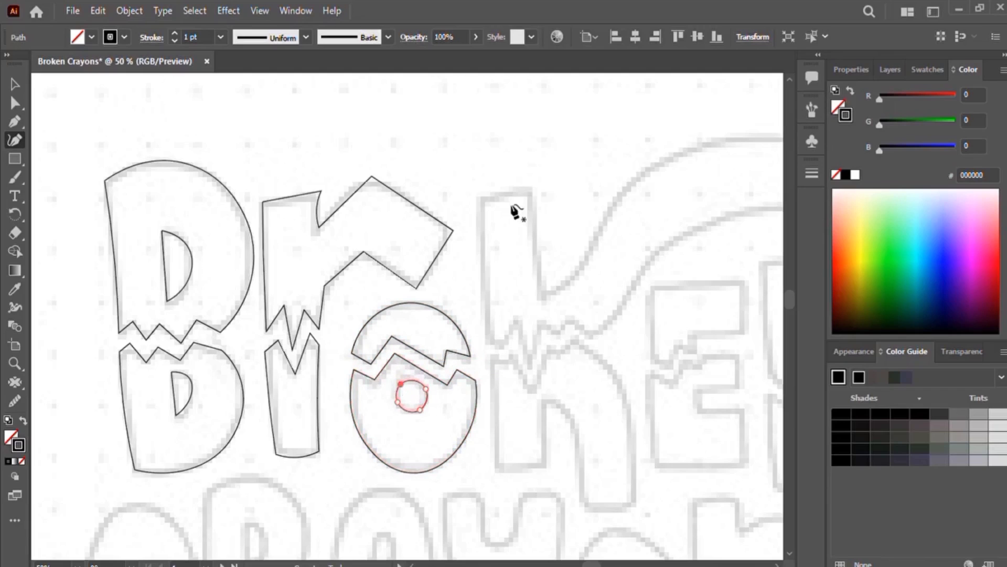
# Step: Scroll the view and trace the top half of the k, including its long curving arm and jagged bottom
pyautogui.hscroll(5, 400, 292)
pyautogui.click(301, 208)
pyautogui.click(304, 282)
pyautogui.click(312, 354)
pyautogui.click(326, 359)
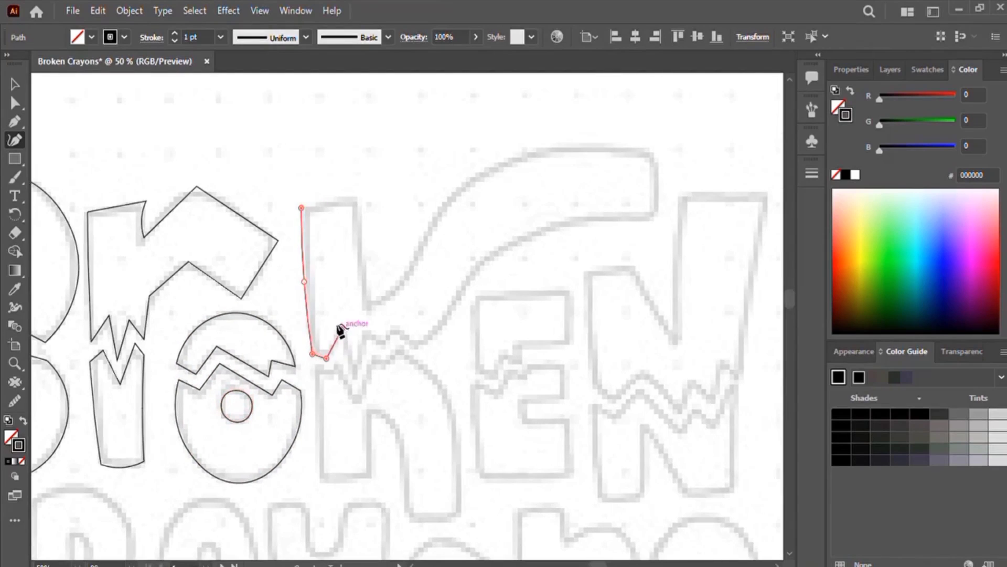
pyautogui.click(342, 328)
pyautogui.click(357, 381)
pyautogui.click(450, 317)
pyautogui.click(481, 262)
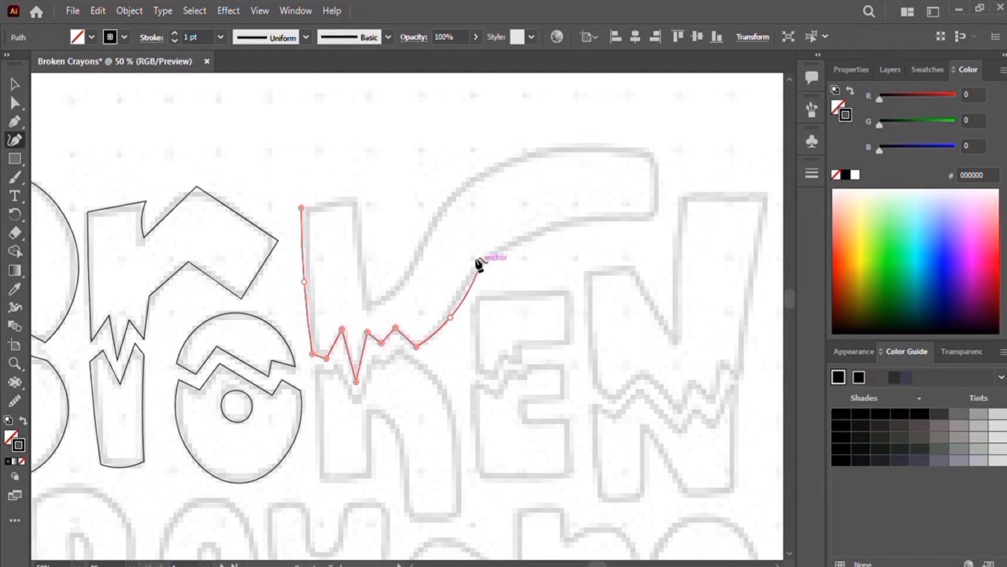
pyautogui.click(655, 219)
pyautogui.click(656, 150)
pyautogui.click(536, 151)
pyautogui.click(444, 199)
pyautogui.click(407, 275)
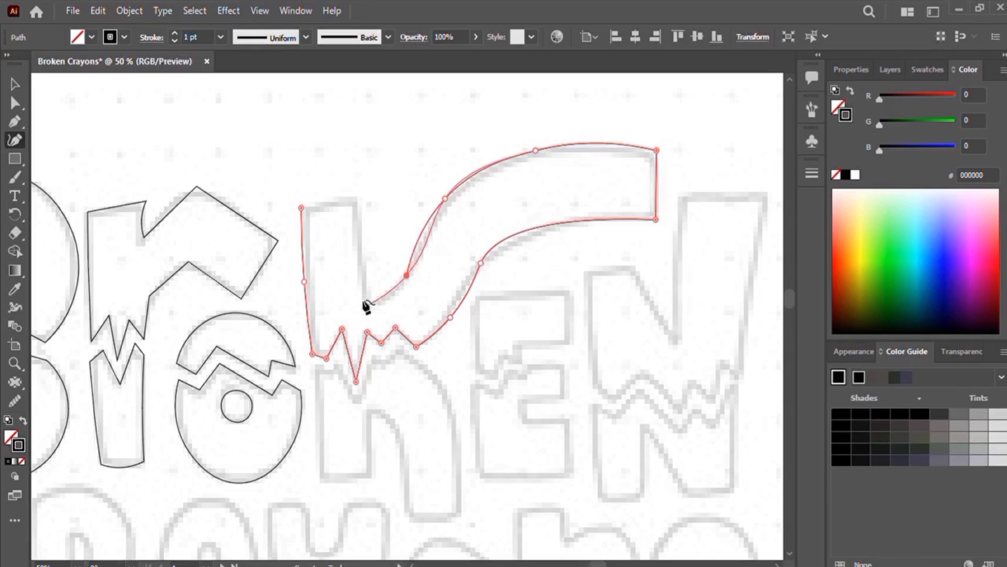
pyautogui.click(369, 305)
pyautogui.click(360, 256)
pyautogui.click(359, 194)
# Step: Reshape the k's curving arm by moving, deleting and repositioning its anchor points to follow the guide
pyautogui.moveTo(481, 263); pyautogui.dragTo(481, 268)
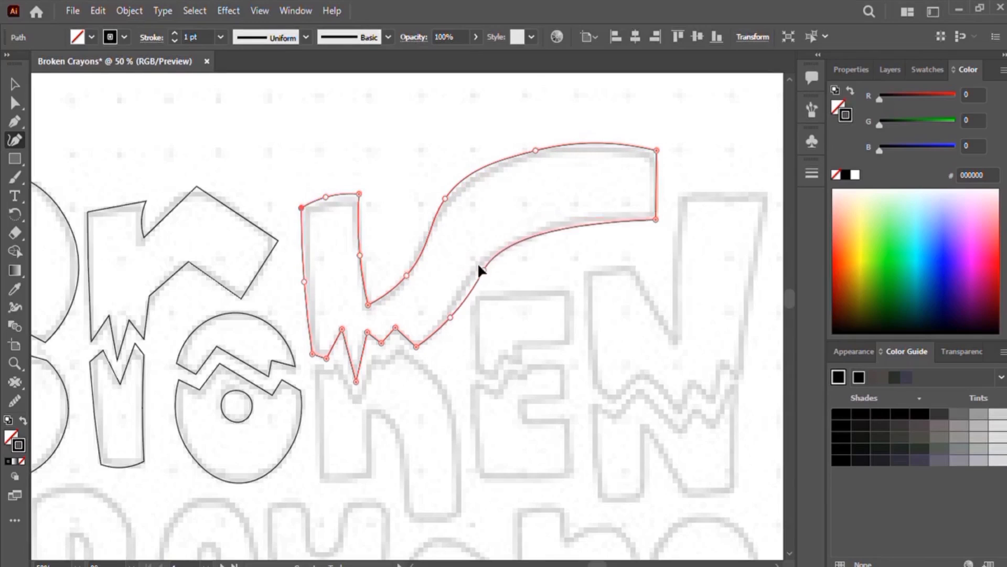
pyautogui.moveTo(450, 317)
pyautogui.mouseDown()
pyautogui.moveTo(424, 344)
pyautogui.moveTo(462, 303)
pyautogui.mouseUp()
pyautogui.press('Delete')
pyautogui.moveTo(482, 268); pyautogui.dragTo(490, 256)
pyautogui.moveTo(433, 317); pyautogui.dragTo(442, 330)
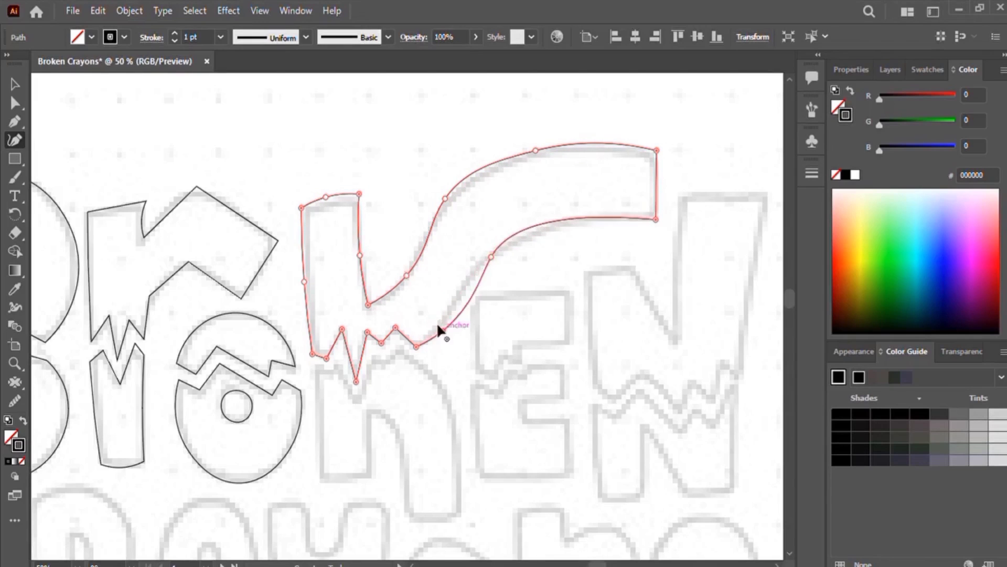
pyautogui.moveTo(492, 256); pyautogui.dragTo(493, 252)
pyautogui.moveTo(406, 275); pyautogui.dragTo(390, 291)
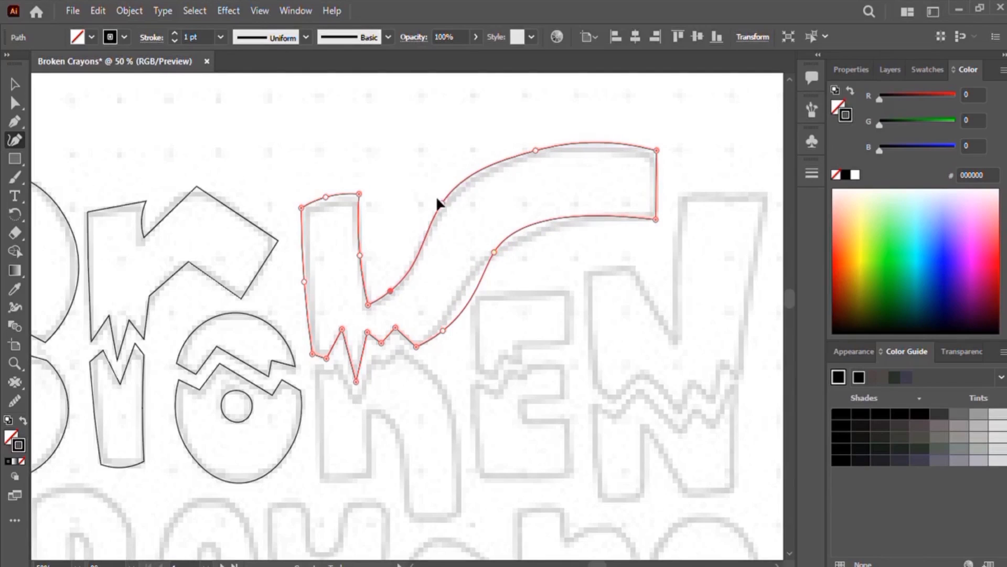
pyautogui.moveTo(445, 198); pyautogui.dragTo(437, 211)
pyautogui.moveTo(494, 252); pyautogui.dragTo(517, 244)
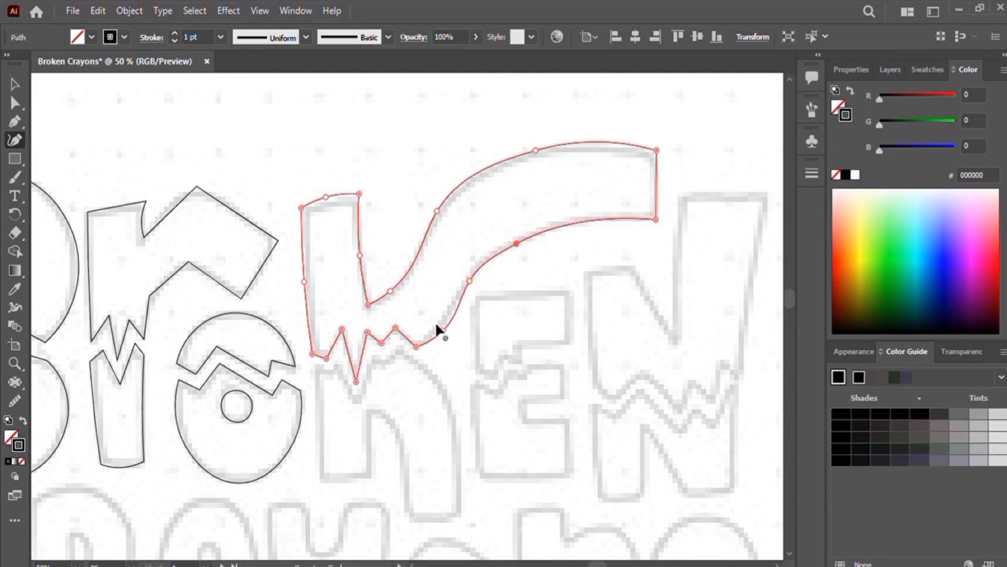
pyautogui.moveTo(443, 331); pyautogui.dragTo(437, 332)
pyautogui.moveTo(535, 150); pyautogui.dragTo(586, 147)
pyautogui.moveTo(437, 210); pyautogui.dragTo(448, 196)
# Step: Trace the bottom half of the k with a zigzag top edge and deselect it
pyautogui.click(314, 364)
pyautogui.click(319, 420)
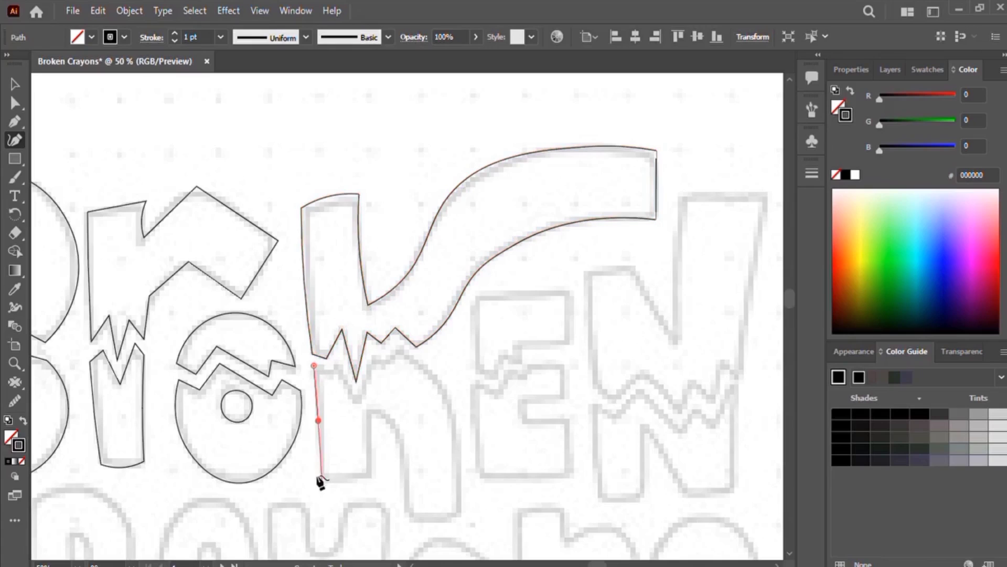
pyautogui.click(322, 480)
pyautogui.click(346, 482)
pyautogui.click(371, 474)
pyautogui.click(370, 409)
pyautogui.click(396, 429)
pyautogui.click(402, 483)
pyautogui.doubleClick(408, 511)
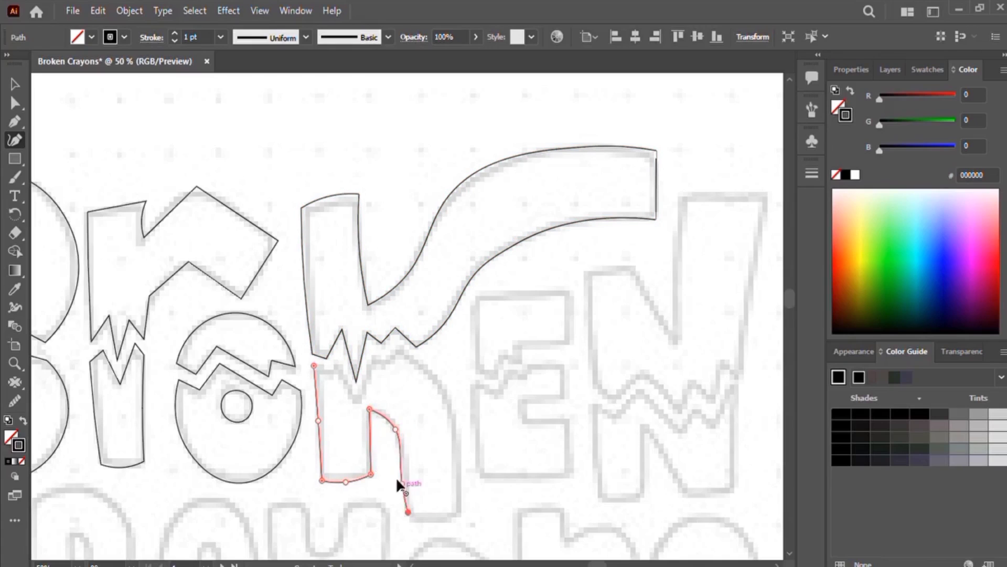
pyautogui.moveTo(402, 483); pyautogui.dragTo(407, 480)
pyautogui.click(460, 513)
pyautogui.click(403, 348)
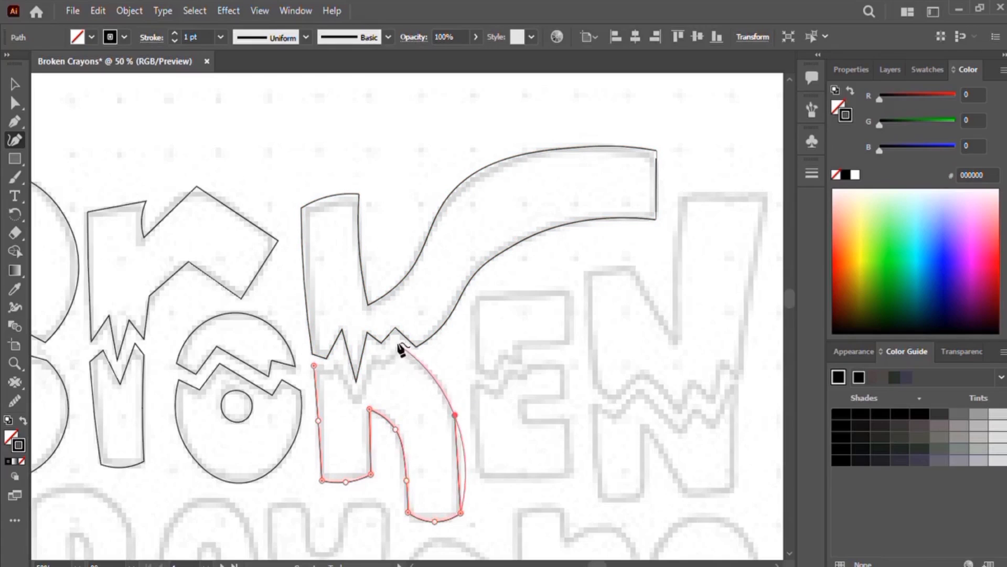
pyautogui.click(437, 376)
pyautogui.click(449, 399)
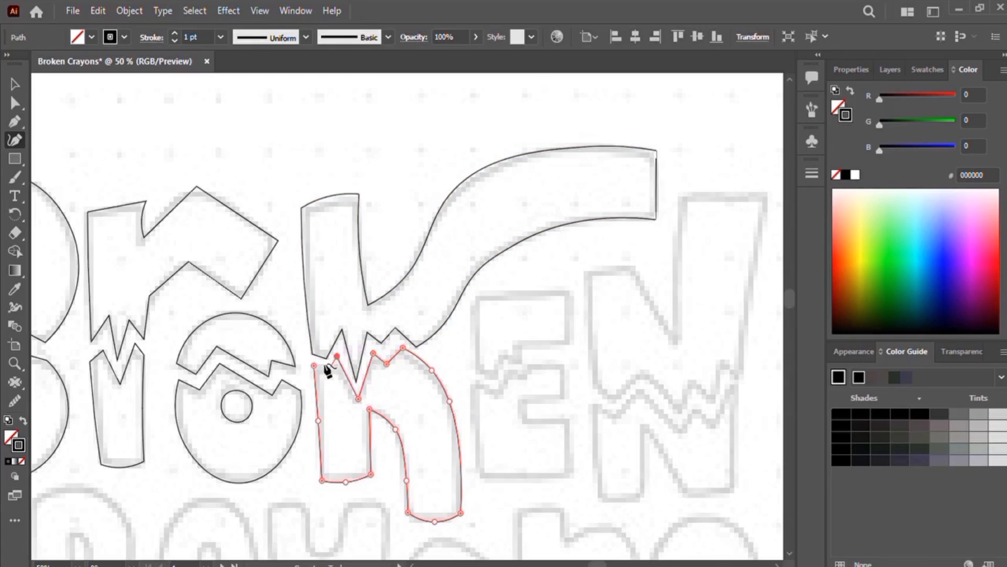
pyautogui.click(15, 84)
pyautogui.click(482, 150)
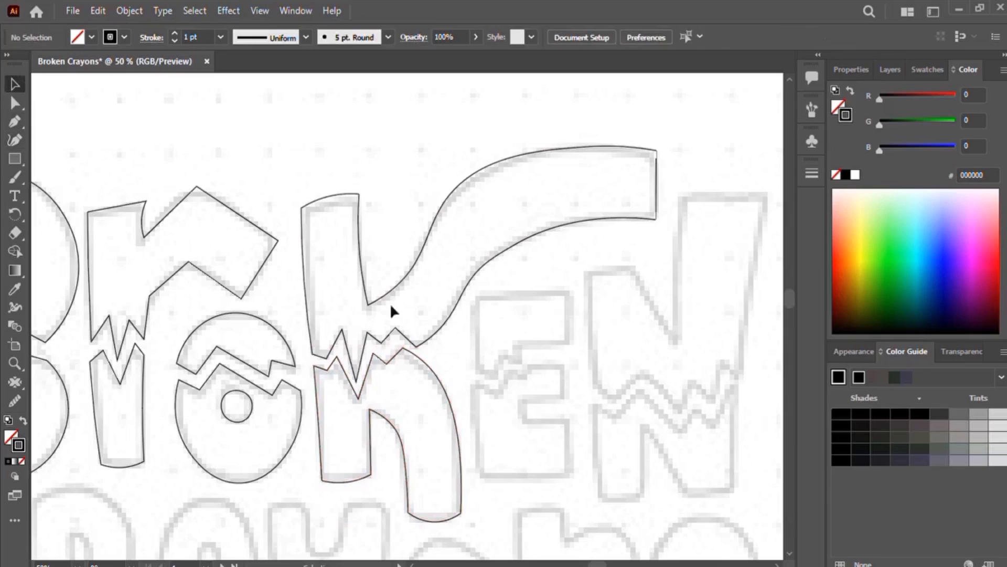
# Step: Shift the view and trace the top half of the e as a closed shape with a jagged lower edge
pyautogui.hotkey('shift', '`')
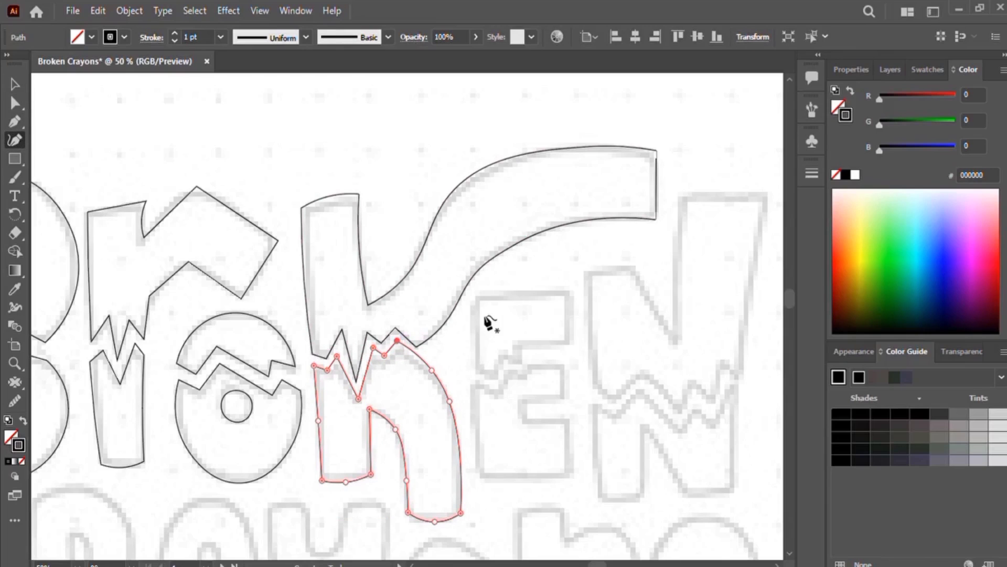
pyautogui.moveTo(489, 322); pyautogui.dragTo(369, 306)
pyautogui.click(355, 276)
pyautogui.click(356, 351)
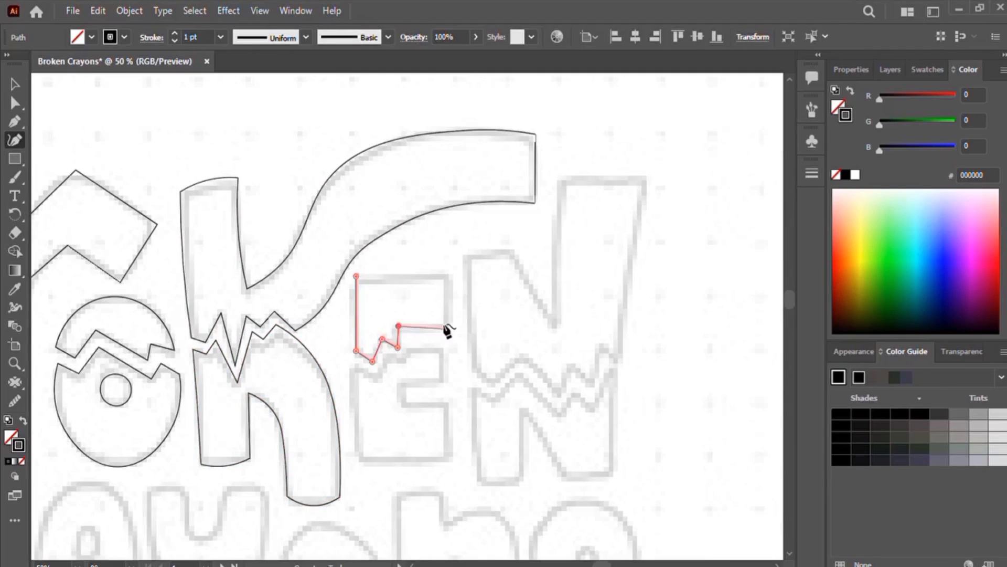
pyautogui.click(450, 327)
pyautogui.click(450, 274)
pyautogui.click(355, 276)
# Step: Trace the bottom half of the e with the Curvature tool, giving it a jagged top edge
pyautogui.click(354, 366)
pyautogui.click(355, 456)
pyautogui.click(450, 459)
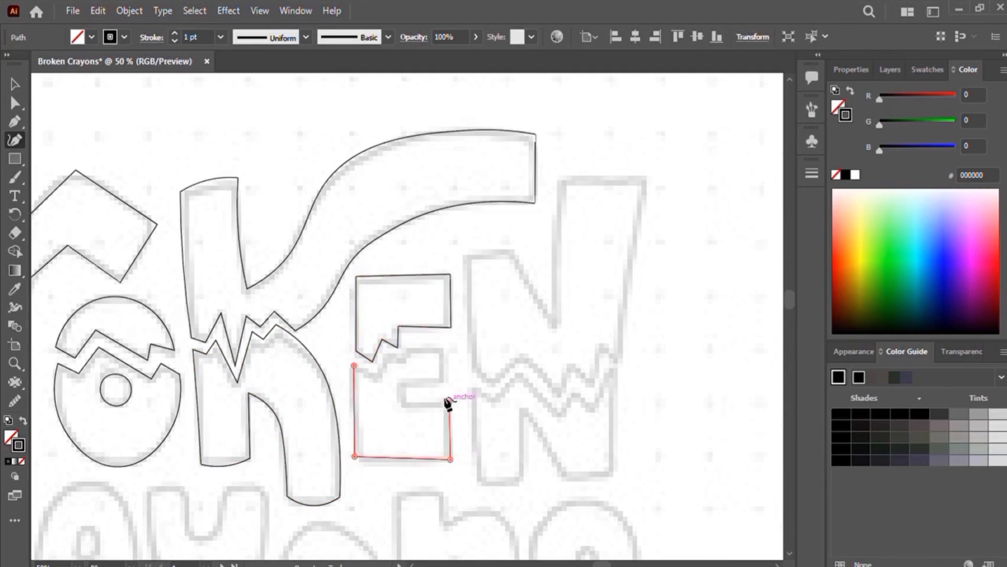
pyautogui.click(449, 402)
pyautogui.click(403, 404)
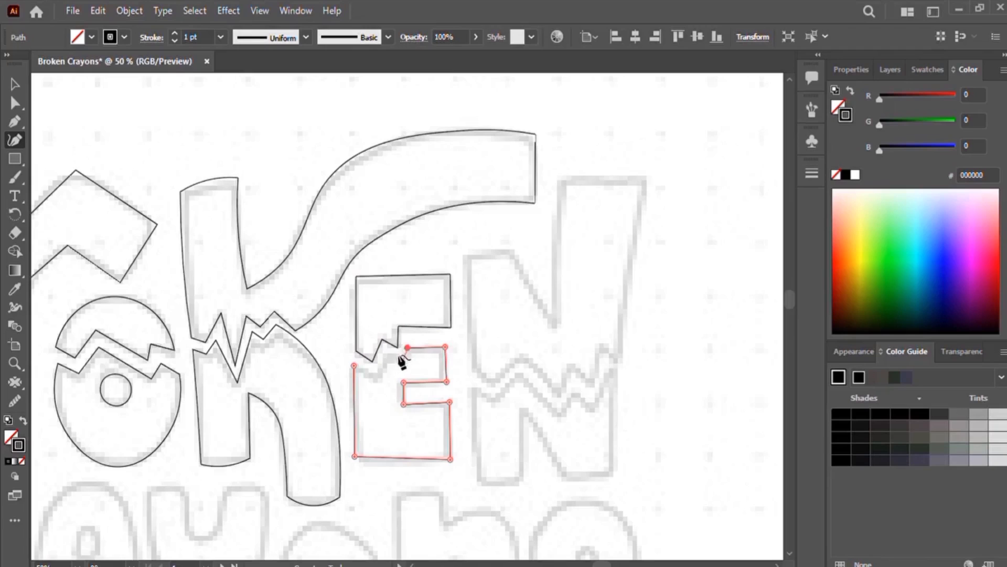
# Step: Trace the top half of the n as a closed shape with a zigzag lower edge
pyautogui.moveTo(526, 353); pyautogui.dragTo(416, 346)
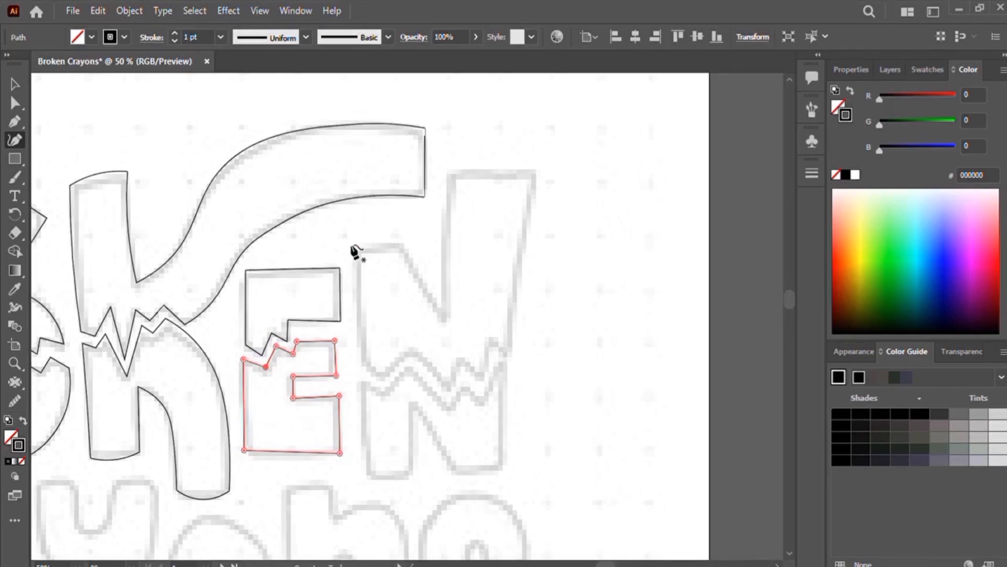
pyautogui.click(355, 250)
pyautogui.click(355, 313)
pyautogui.click(362, 365)
pyautogui.click(383, 380)
pyautogui.click(463, 362)
pyautogui.click(480, 380)
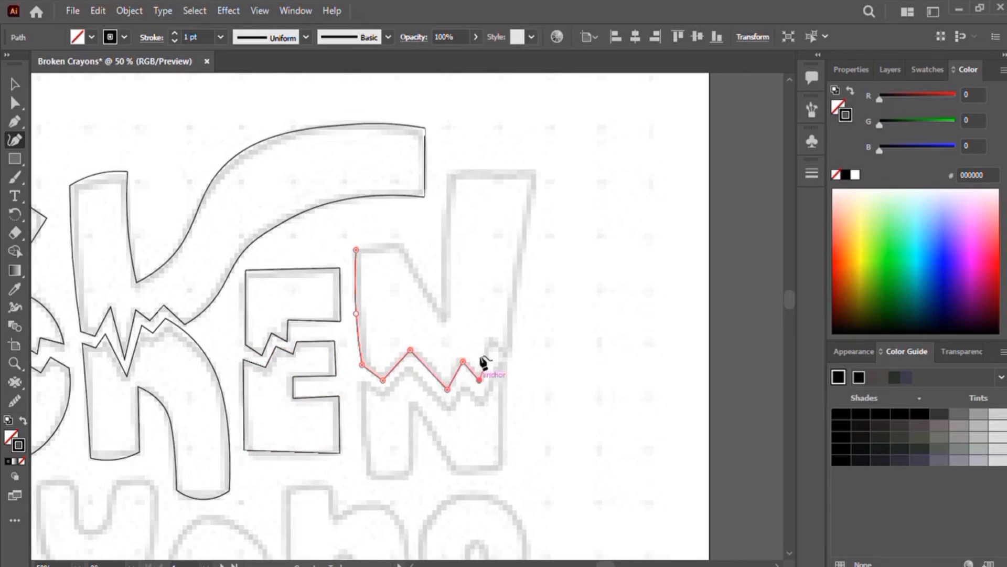
pyautogui.click(491, 342)
pyautogui.click(507, 353)
pyautogui.click(510, 280)
pyautogui.click(537, 172)
pyautogui.click(489, 168)
pyautogui.click(448, 172)
pyautogui.click(442, 243)
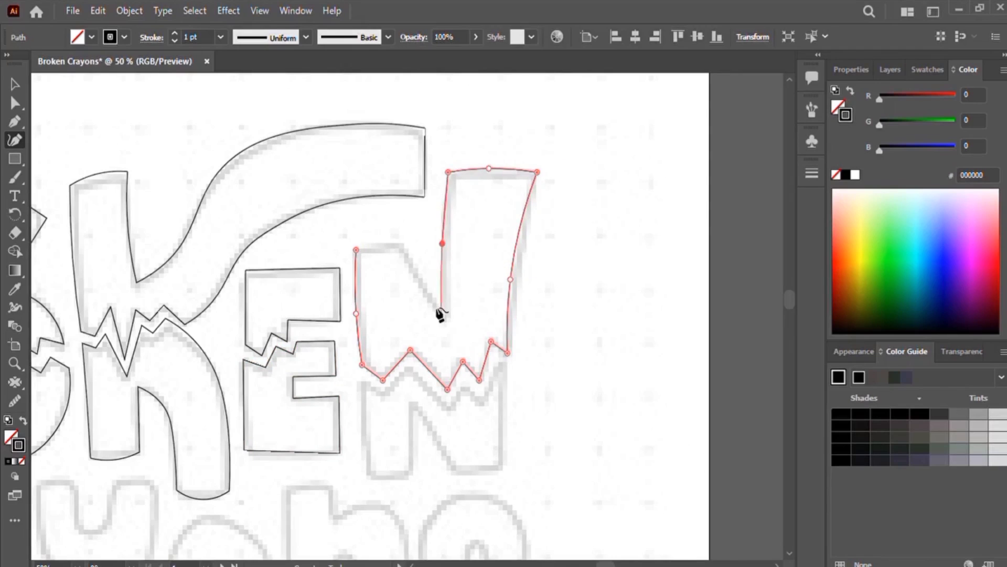
pyautogui.click(444, 317)
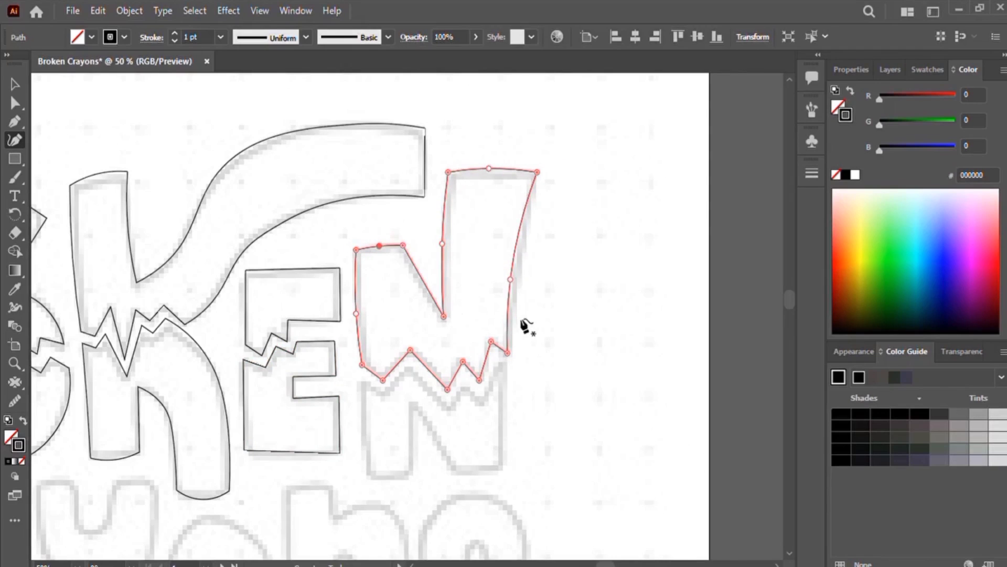
# Step: Trace the bottom half of the n with a matching zigzag top edge, then deselect it
pyautogui.moveTo(572, 360); pyautogui.dragTo(564, 295)
pyautogui.click(355, 319)
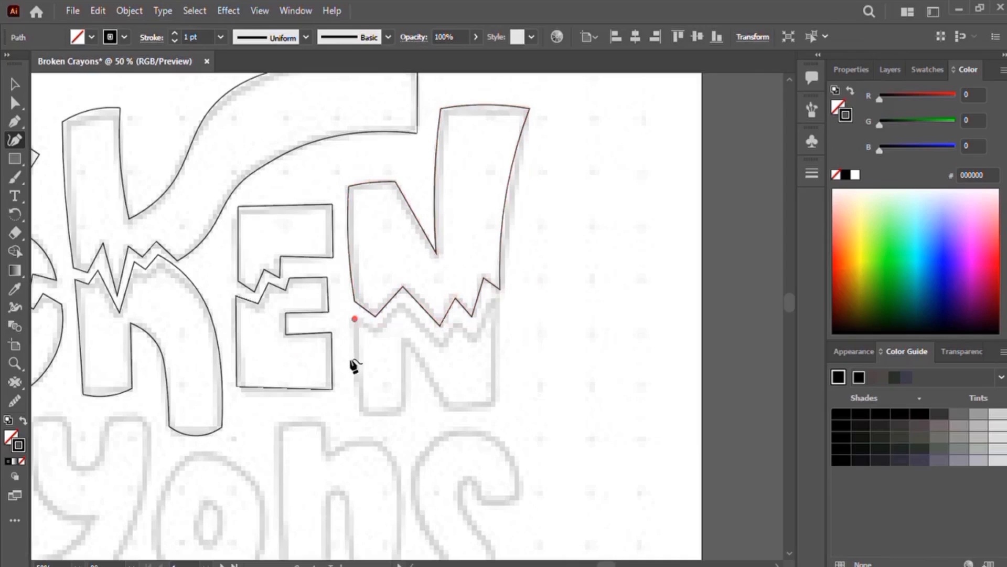
pyautogui.click(356, 366)
pyautogui.click(362, 410)
pyautogui.click(381, 417)
pyautogui.click(403, 410)
pyautogui.click(403, 340)
pyautogui.click(447, 409)
pyautogui.click(473, 411)
pyautogui.click(494, 404)
pyautogui.click(494, 357)
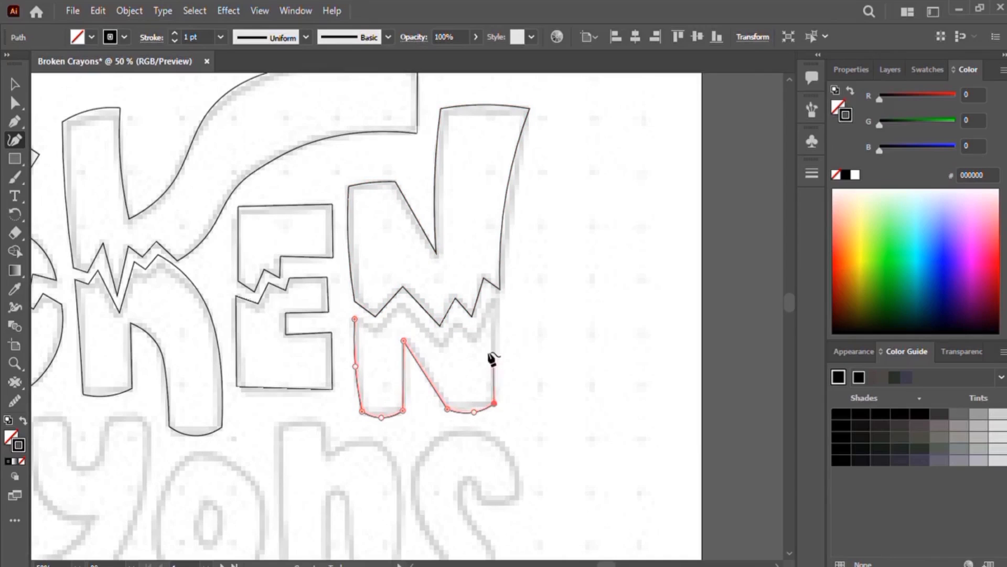
pyautogui.click(497, 301)
pyautogui.click(490, 292)
pyautogui.click(475, 337)
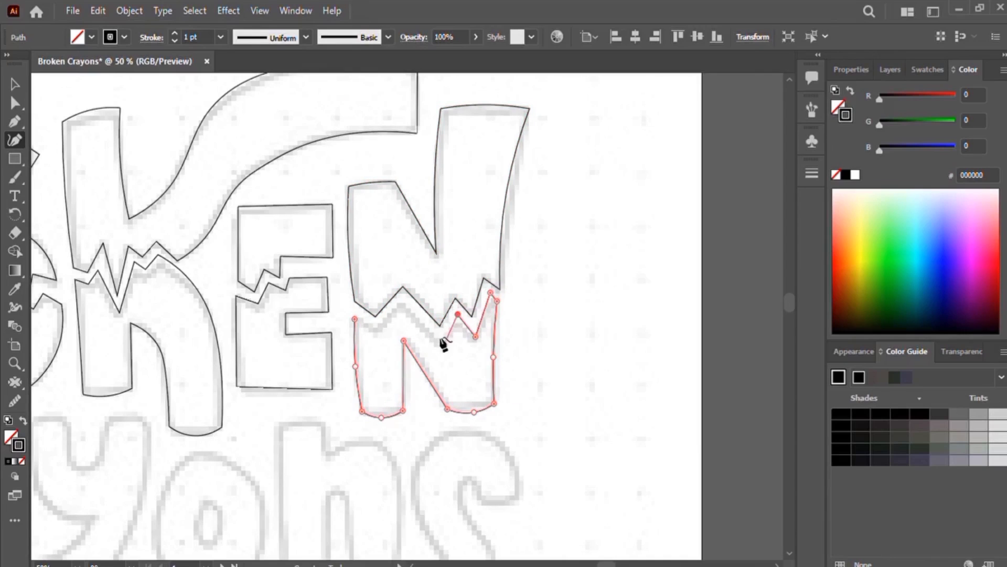
pyautogui.click(443, 342)
pyautogui.click(402, 299)
pyautogui.click(353, 318)
pyautogui.press('v')
pyautogui.click(613, 252)
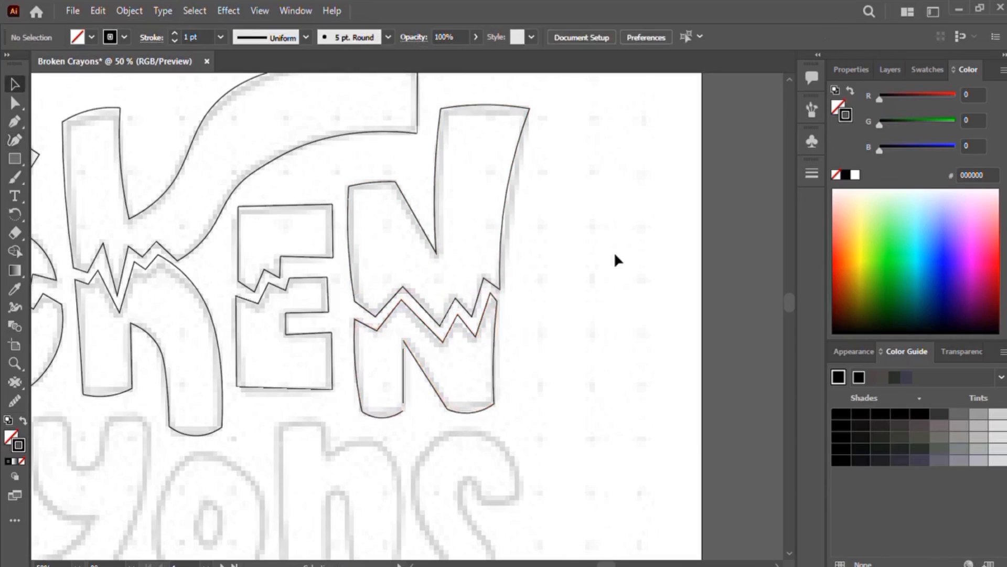
# Step: Zoom in and examine the traced e and n halves for fit against the guide
pyautogui.moveTo(404, 405); pyautogui.dragTo(418, 435)
pyautogui.hotkey('ctrl', 'z')
pyautogui.hotkey('ctrl', '+')
pyautogui.hotkey('ctrl', '+')
pyautogui.moveTo(341, 440); pyautogui.dragTo(658, 434)
pyautogui.hotkey('shift', '`')
pyautogui.moveTo(566, 482); pyautogui.dragTo(570, 478)
pyautogui.press('v')
pyautogui.click(338, 477)
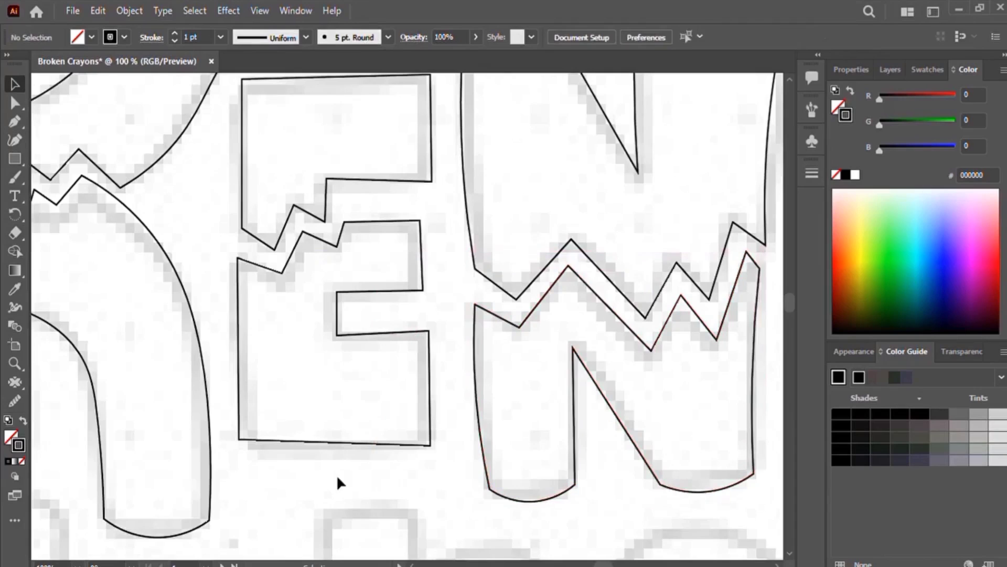
# Step: Move to the word Crayons and trace the C as a closed curved outline with the Curvature tool
pyautogui.hotkey('ctrl', '-')
pyautogui.hotkey('ctrl', '-')
pyautogui.hotkey('ctrl', '-')
pyautogui.hotkey('ctrl', '-')
pyautogui.moveTo(366, 466); pyautogui.dragTo(529, 429)
pyautogui.moveTo(448, 422); pyautogui.dragTo(482, 399)
pyautogui.hotkey('ctrl', '+')
pyautogui.hotkey('ctrl', '+')
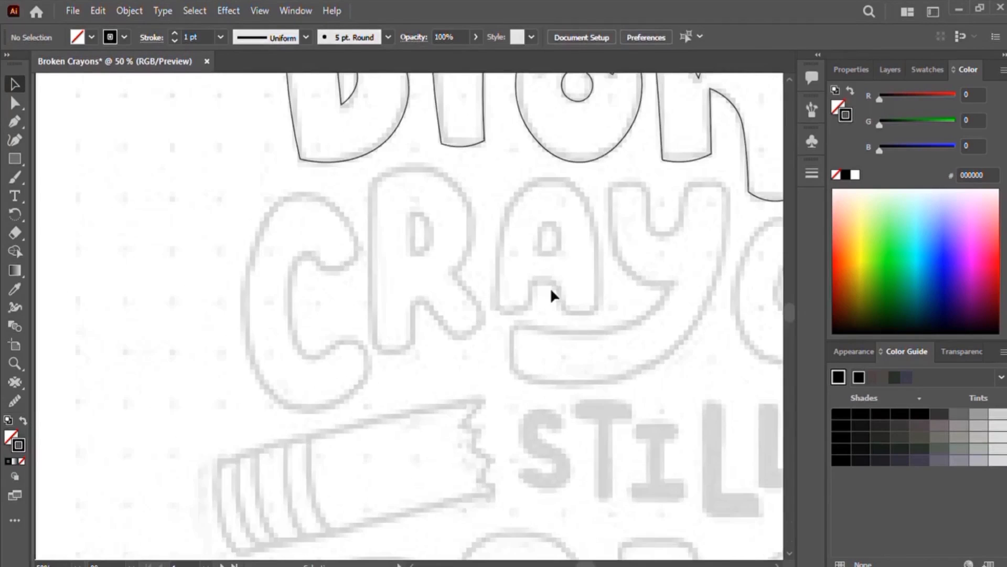
pyautogui.click(15, 139)
pyautogui.click(358, 245)
pyautogui.click(334, 202)
pyautogui.click(292, 192)
pyautogui.click(258, 233)
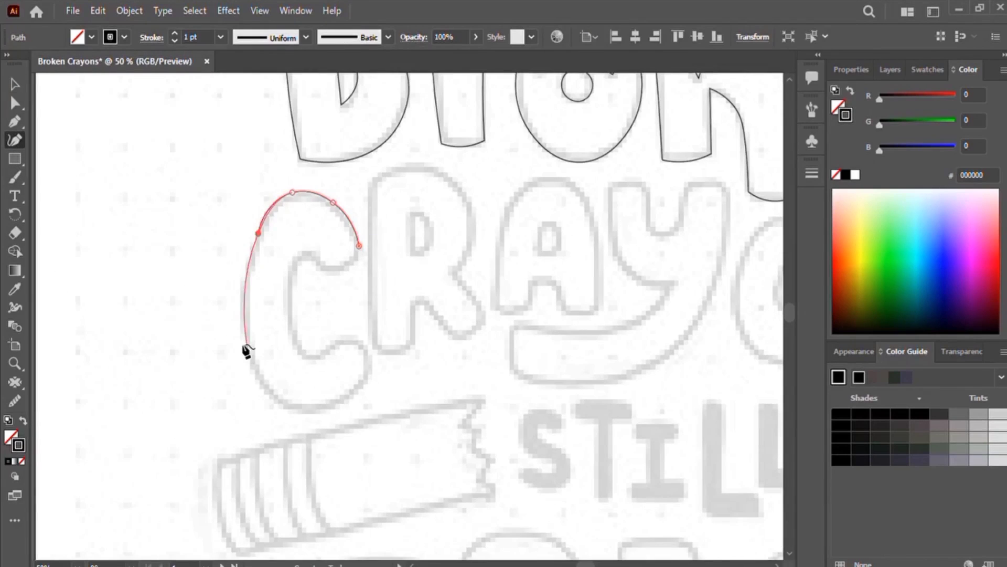
pyautogui.click(248, 350)
pyautogui.click(290, 409)
pyautogui.click(371, 375)
pyautogui.click(363, 347)
pyautogui.click(346, 336)
pyautogui.click(306, 354)
pyautogui.click(290, 313)
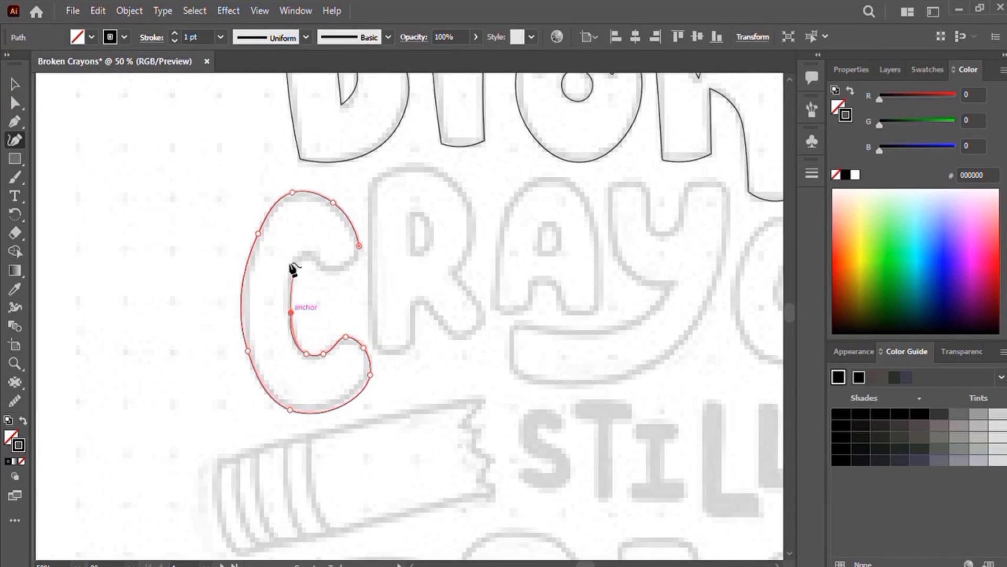
pyautogui.click(294, 259)
pyautogui.click(310, 256)
pyautogui.click(321, 270)
pyautogui.click(345, 268)
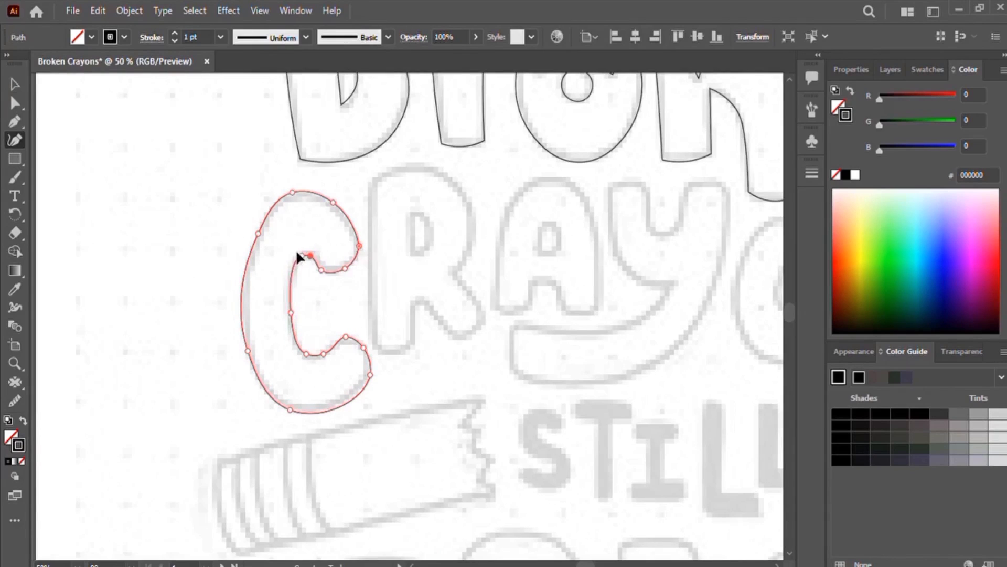
# Step: Refine the C's outer curve by moving two anchors, deleting one and nudging the bottom point, then deselect
pyautogui.moveTo(258, 234)
pyautogui.mouseDown()
pyautogui.moveTo(252, 220)
pyautogui.moveTo(262, 222)
pyautogui.mouseUp()
pyautogui.moveTo(293, 193); pyautogui.dragTo(293, 199)
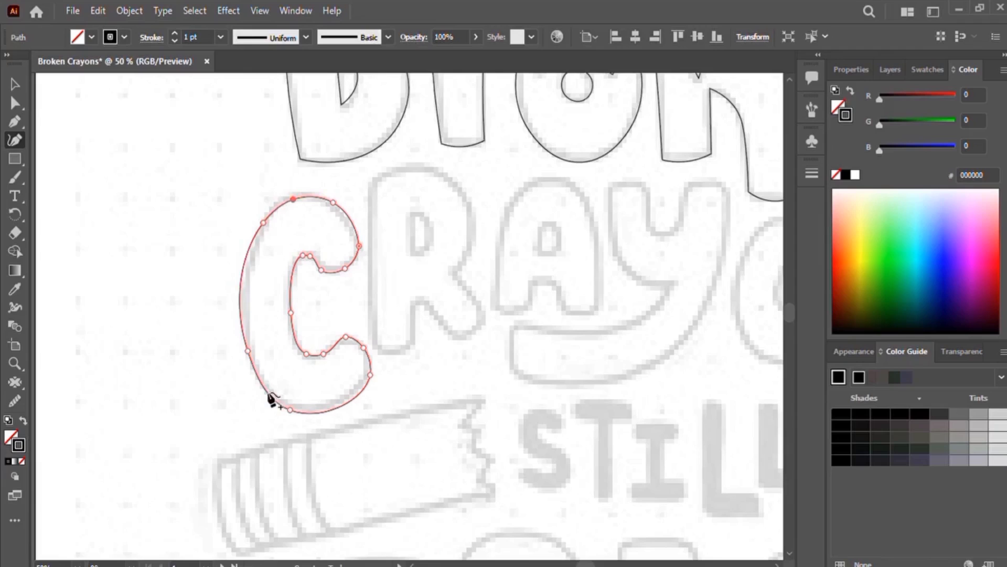
pyautogui.click(248, 350)
pyautogui.press('Delete')
pyautogui.moveTo(290, 410); pyautogui.dragTo(284, 406)
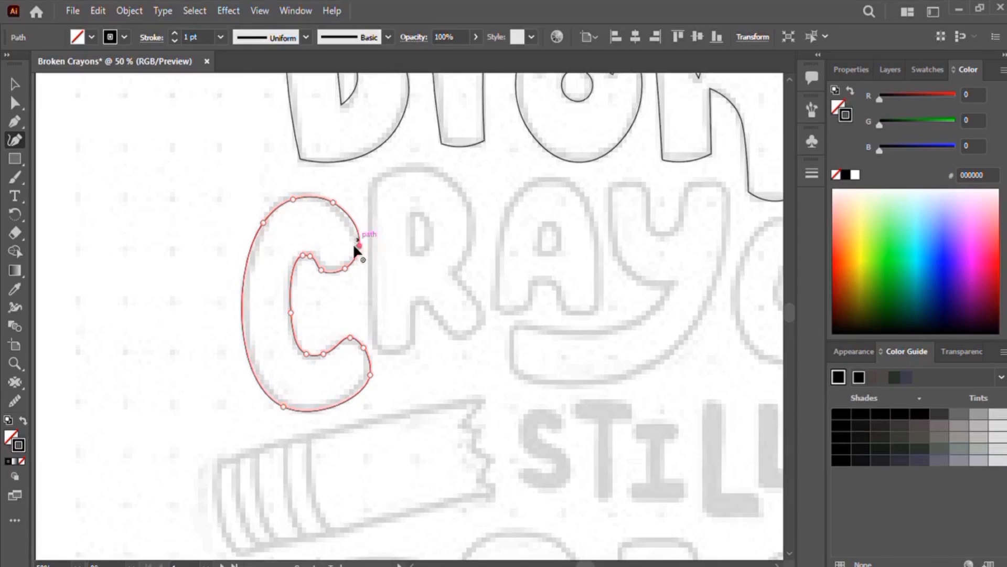
pyautogui.click(14, 84)
pyautogui.click(426, 373)
# Step: Trace the R's outer outline as a closed shape and add its inner counter
pyautogui.moveTo(426, 373); pyautogui.dragTo(252, 375)
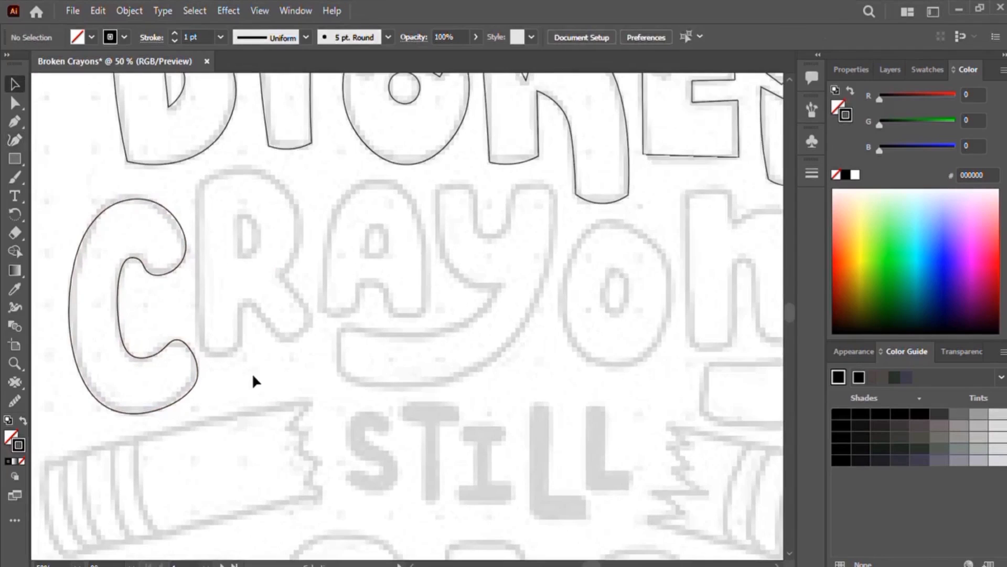
pyautogui.hotkey('shift', '`')
pyautogui.click(197, 183)
pyautogui.click(254, 165)
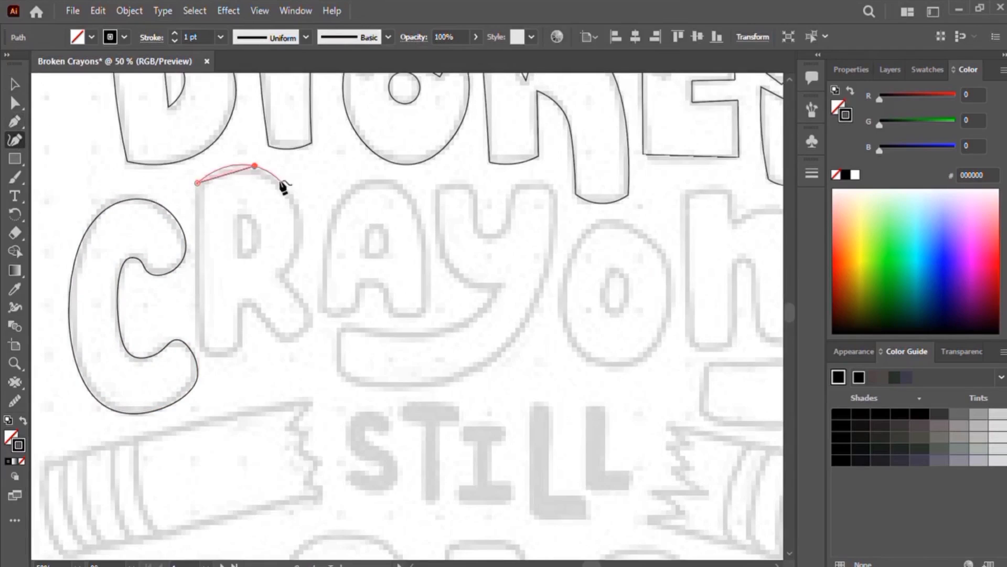
pyautogui.click(301, 214)
pyautogui.doubleClick(283, 275)
pyautogui.doubleClick(315, 318)
pyautogui.doubleClick(291, 344)
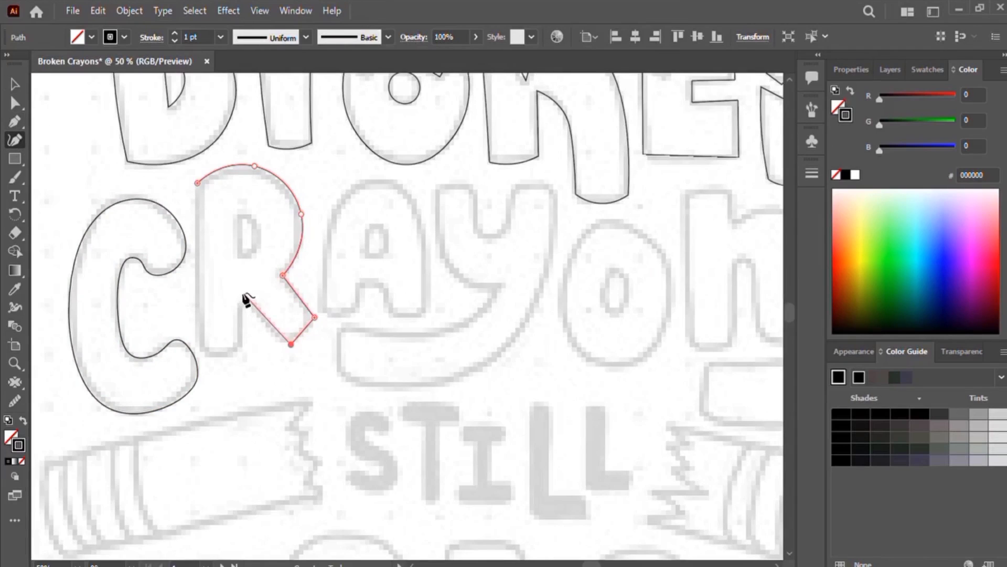
pyautogui.doubleClick(248, 301)
pyautogui.doubleClick(200, 349)
pyautogui.click(198, 183)
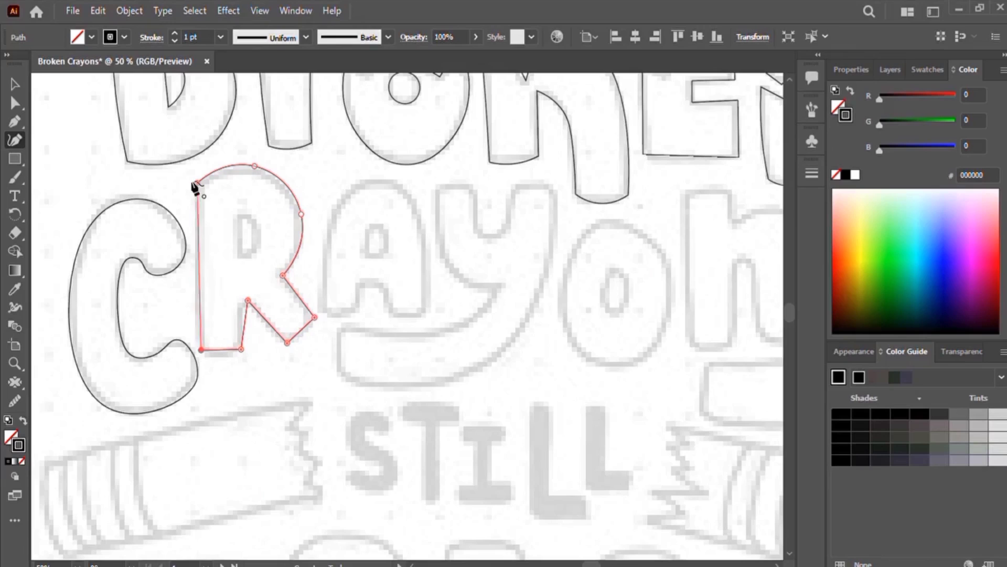
pyautogui.click(239, 214)
pyautogui.click(239, 253)
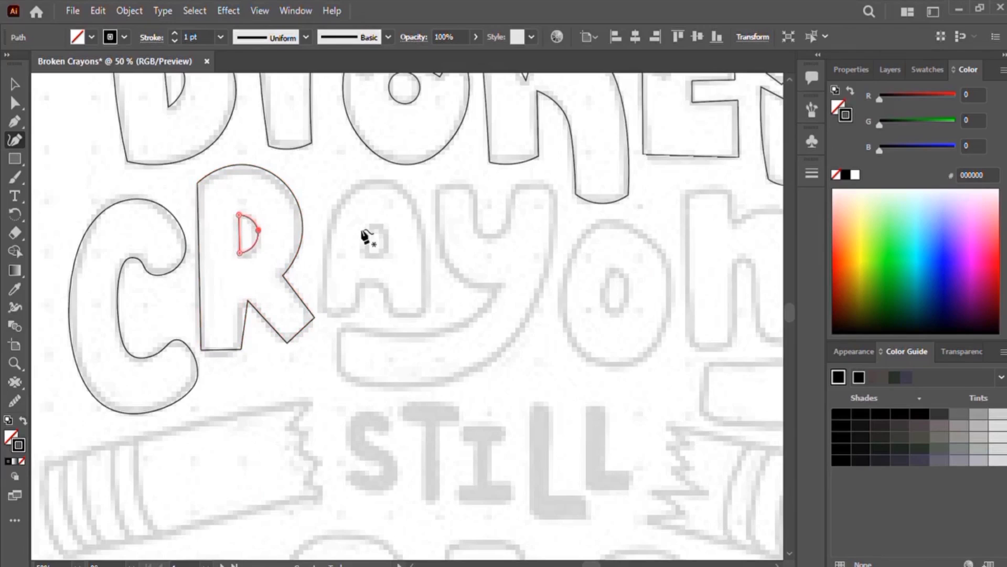
# Step: Trace the A's outer outline with its leg notch and reshape its top anchors to follow the guide
pyautogui.moveTo(358, 282); pyautogui.dragTo(304, 351)
pyautogui.click(269, 374)
pyautogui.click(276, 289)
pyautogui.click(324, 248)
pyautogui.click(367, 289)
pyautogui.doubleClick(372, 382)
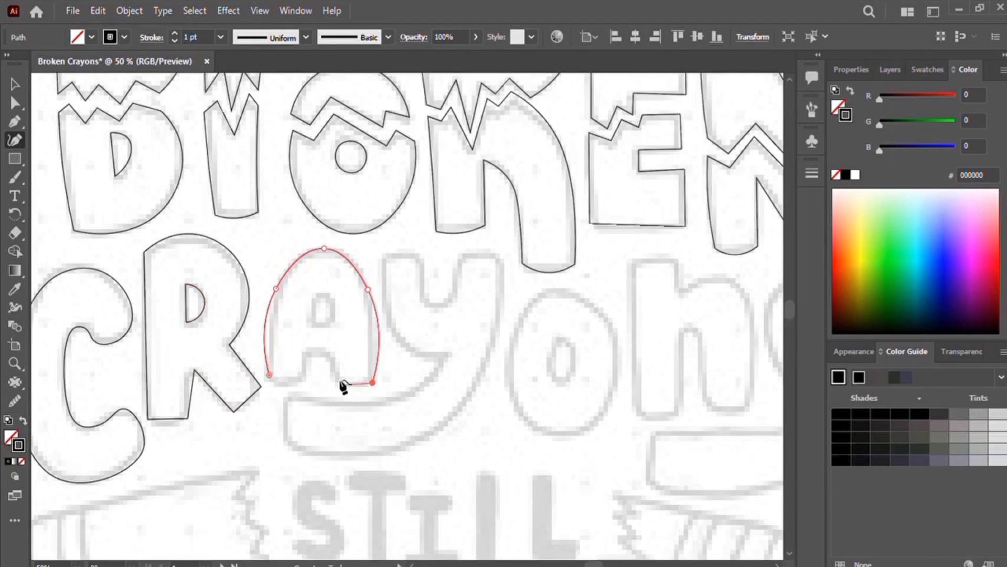
pyautogui.doubleClick(304, 377)
pyautogui.click(288, 383)
pyautogui.click(269, 374)
pyautogui.moveTo(276, 288); pyautogui.dragTo(301, 256)
pyautogui.moveTo(368, 289); pyautogui.dragTo(347, 254)
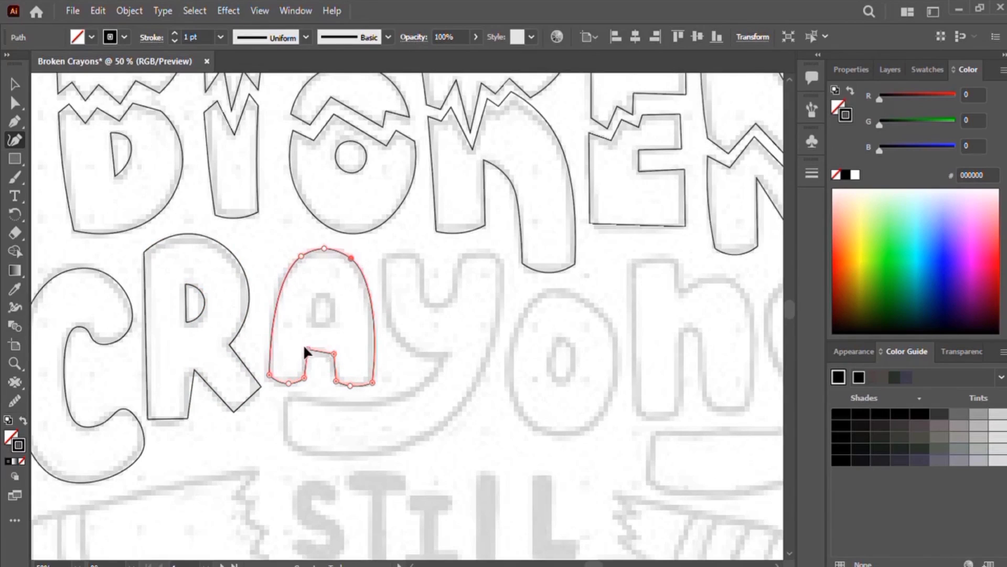
# Step: Trace the A's inner counter
pyautogui.click(315, 319)
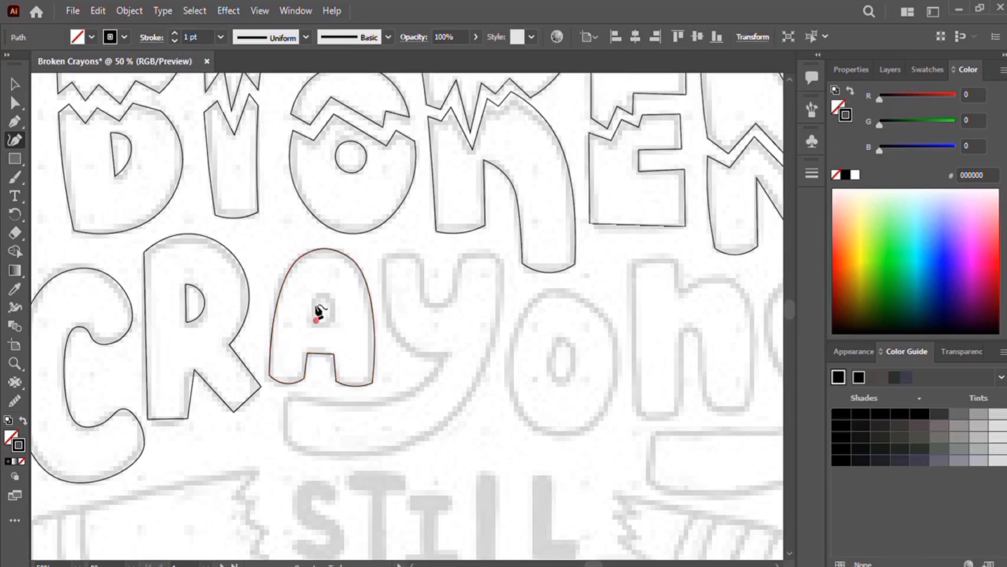
pyautogui.click(323, 295)
pyautogui.hotkey('ctrl', 'z')
# Step: Trace the y's outline from its left arm around the tail and up the right stroke
pyautogui.moveTo(433, 382); pyautogui.dragTo(474, 366)
pyautogui.click(425, 238)
pyautogui.click(432, 306)
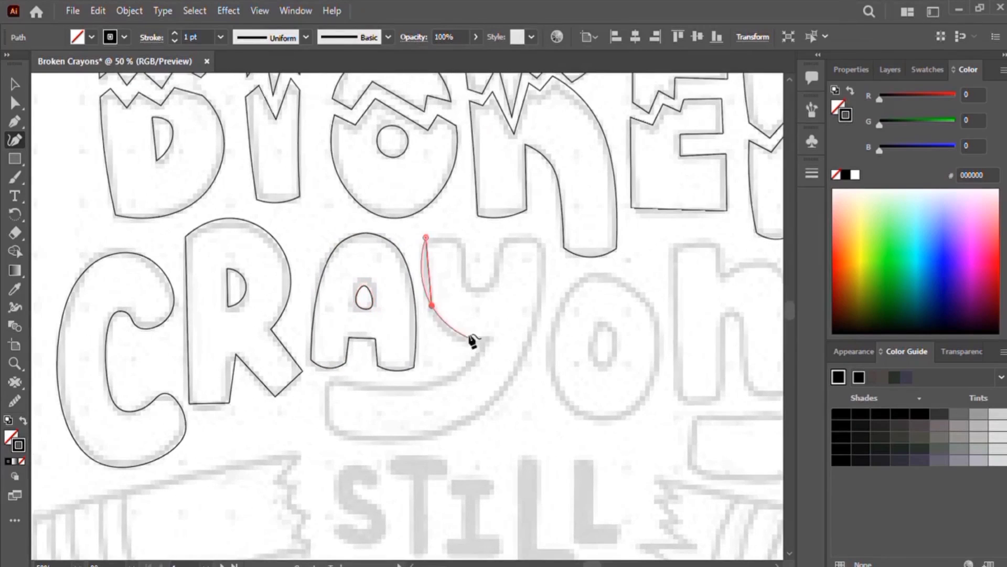
pyautogui.click(434, 388)
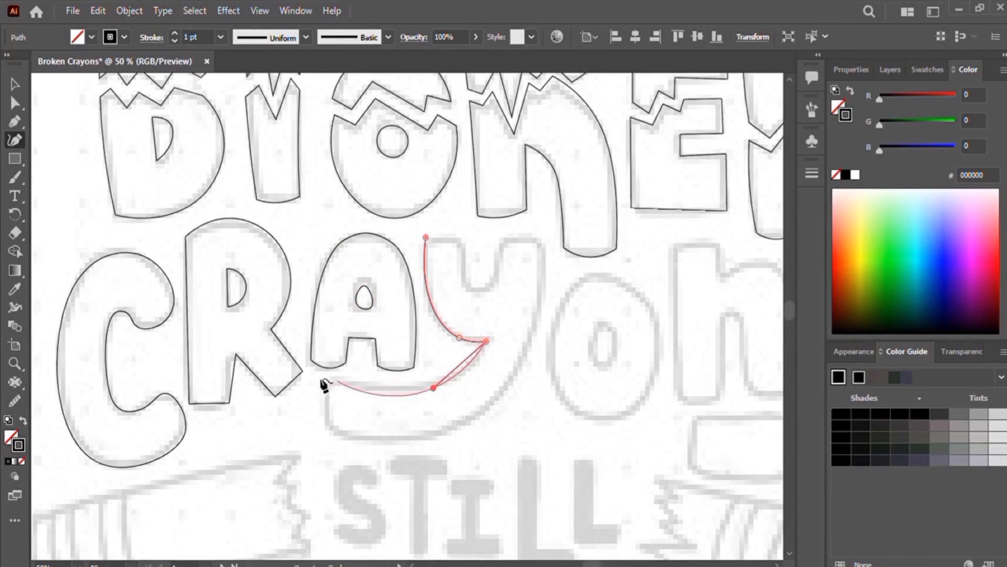
pyautogui.click(329, 381)
pyautogui.click(327, 427)
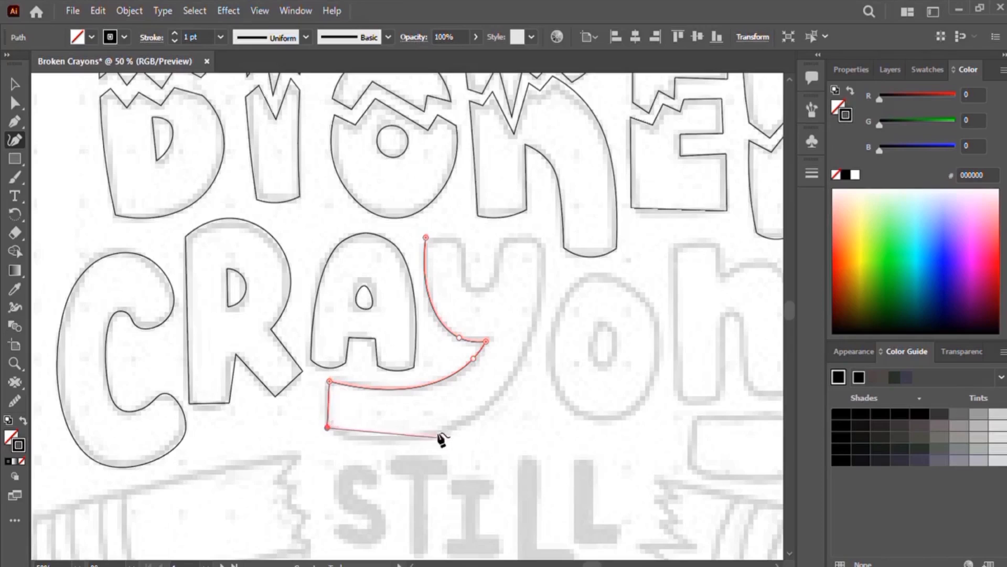
pyautogui.click(476, 417)
pyautogui.click(543, 239)
pyautogui.click(503, 237)
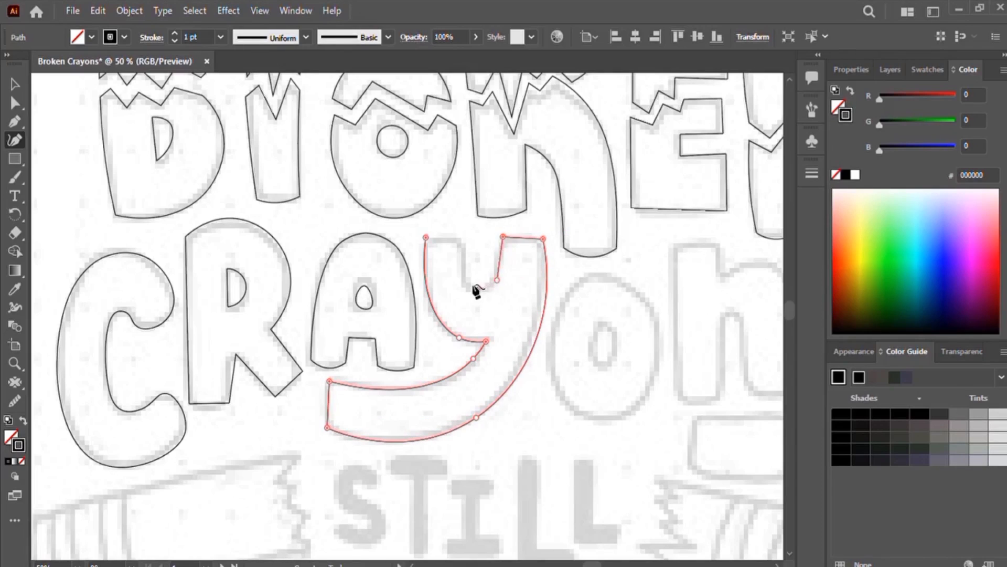
pyautogui.click(477, 289)
# Step: Shape the notch between the y's arms by adding and moving anchors, adjust the tail, and close and deselect the path
pyautogui.click(465, 276)
pyautogui.moveTo(465, 277); pyautogui.dragTo(471, 286)
pyautogui.moveTo(497, 280)
pyautogui.mouseDown()
pyautogui.moveTo(488, 277)
pyautogui.moveTo(493, 284)
pyautogui.mouseUp()
pyautogui.moveTo(503, 237); pyautogui.dragTo(496, 240)
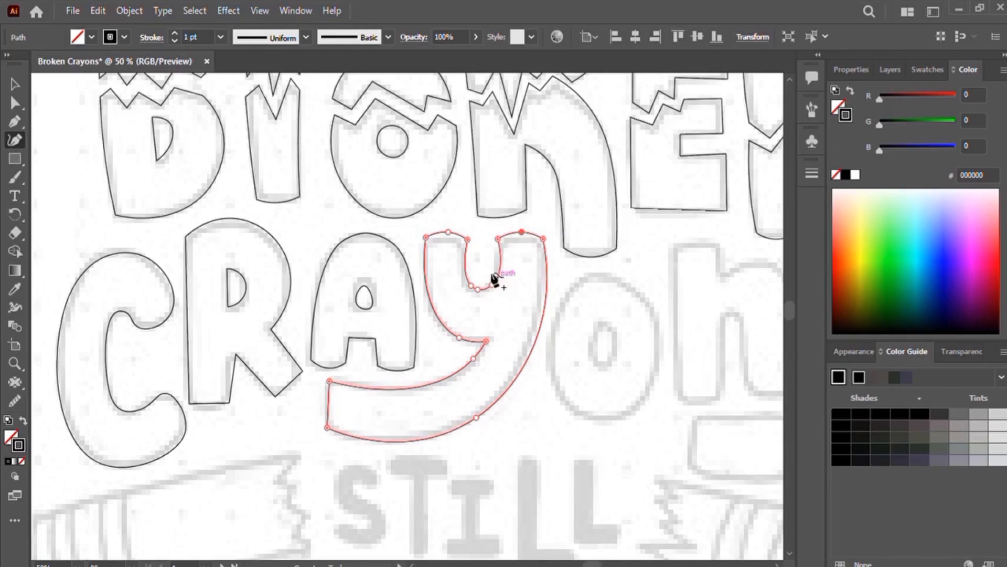
pyautogui.moveTo(477, 418); pyautogui.dragTo(455, 428)
pyautogui.click(327, 427)
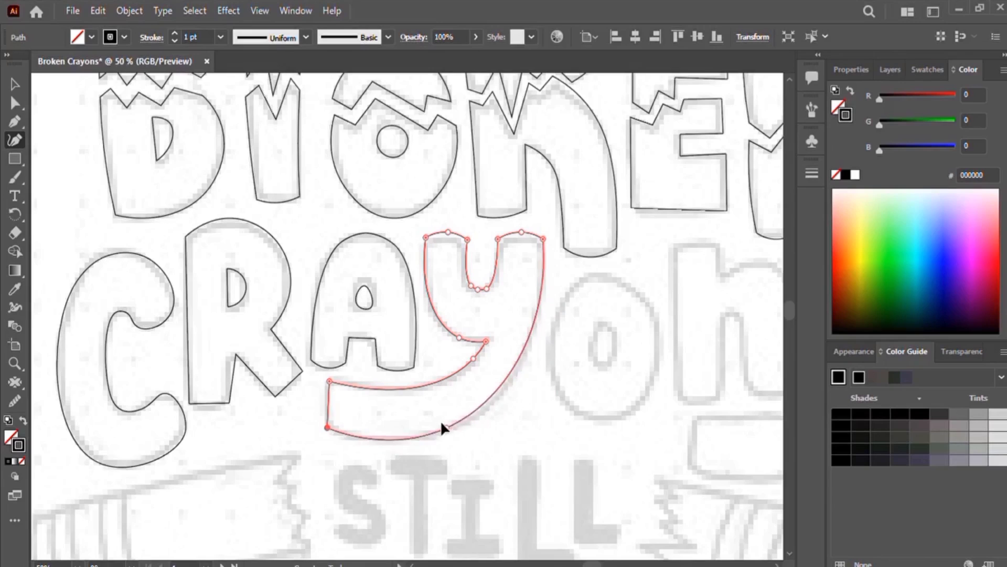
pyautogui.press('v')
pyautogui.click(417, 343)
# Step: Scroll to the o and trace its outer outline as a closed oval
pyautogui.hscroll(6, 435, 389)
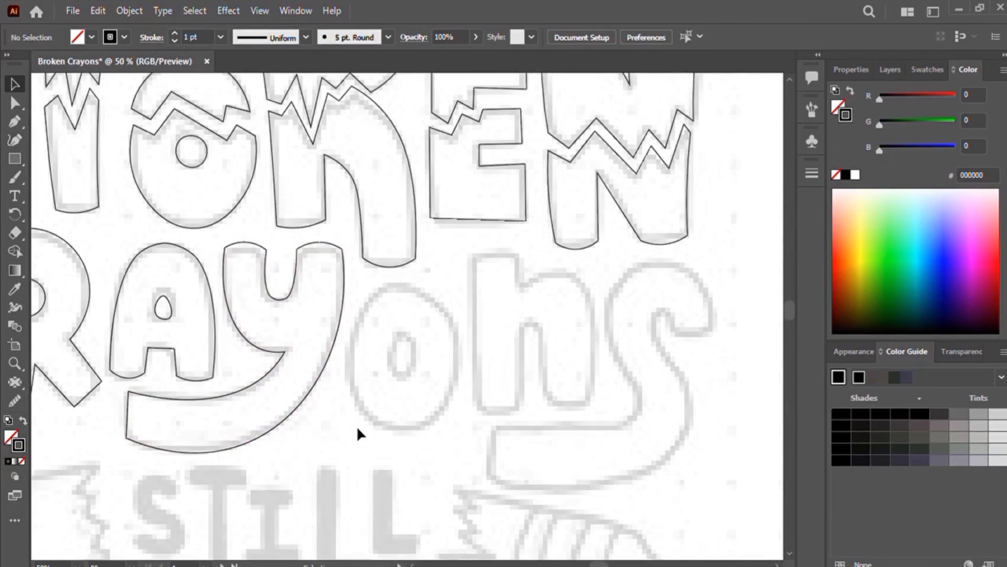
pyautogui.hotkey('shift', '`')
pyautogui.click(389, 282)
pyautogui.click(352, 343)
pyautogui.click(364, 415)
pyautogui.click(434, 424)
pyautogui.click(446, 307)
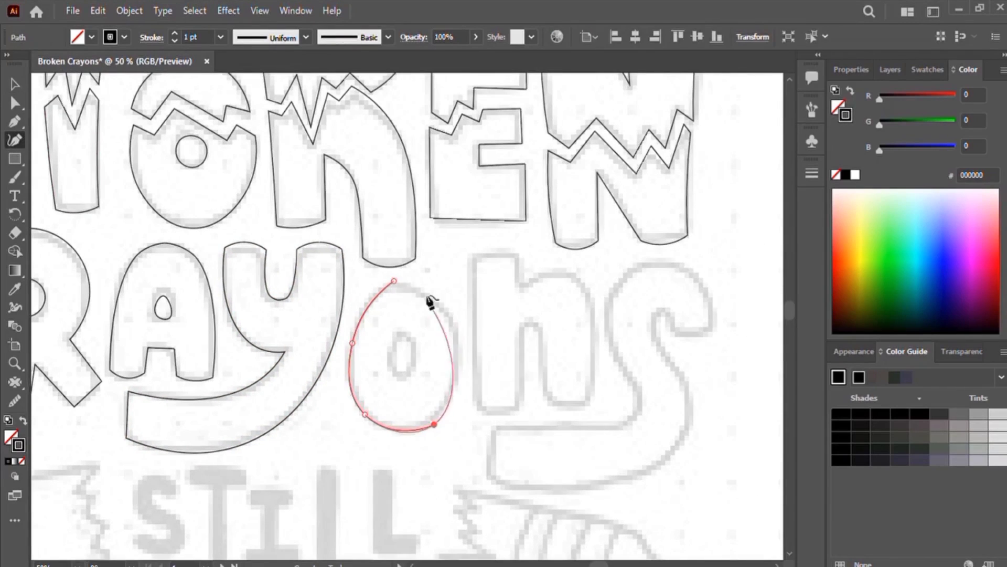
pyautogui.click(389, 282)
# Step: Trace the o's inner counter as a small closed oval
pyautogui.click(401, 336)
pyautogui.click(392, 363)
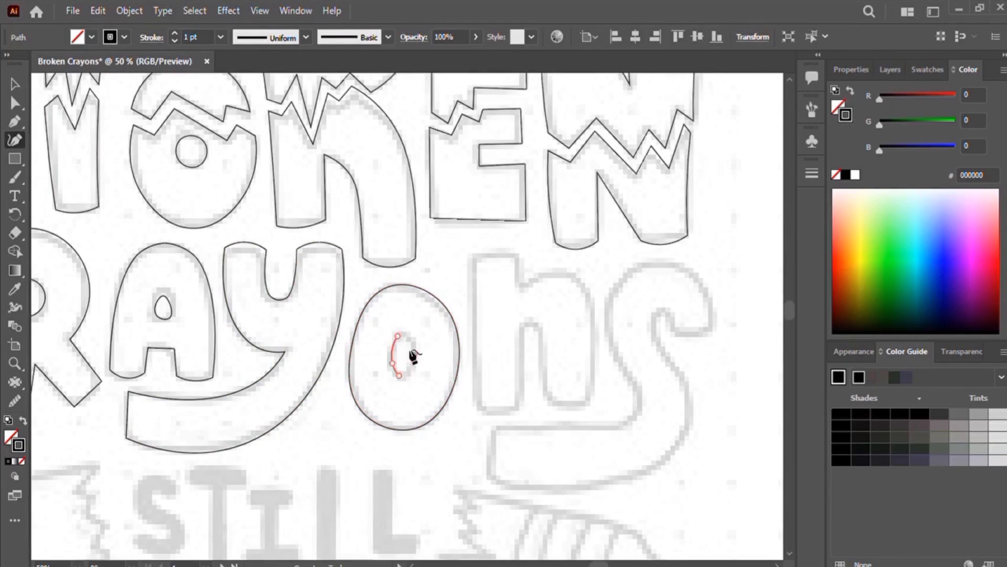
pyautogui.click(400, 376)
pyautogui.click(415, 355)
pyautogui.click(401, 336)
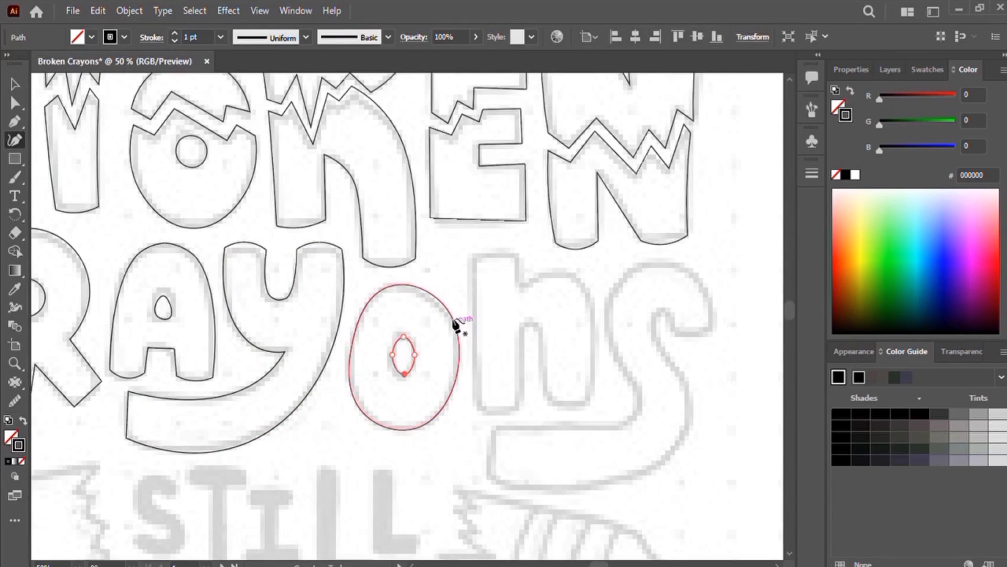
# Step: Trace the n's left stem, bottom and inner edge up into the arch, replacing the last two misplaced anchors
pyautogui.hscroll(4, 517, 344)
pyautogui.click(350, 258)
pyautogui.click(345, 334)
pyautogui.click(351, 415)
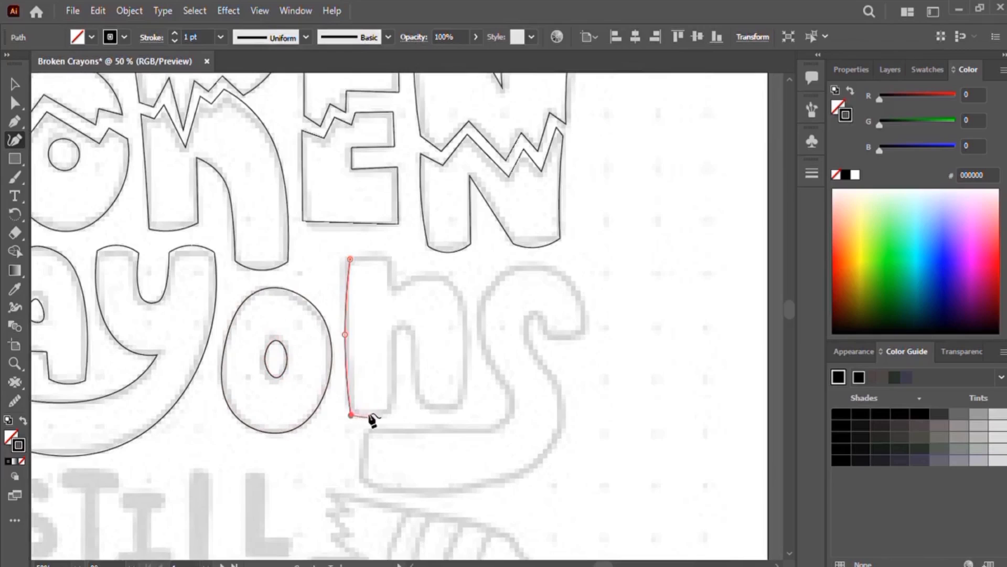
pyautogui.click(373, 418)
pyautogui.click(396, 405)
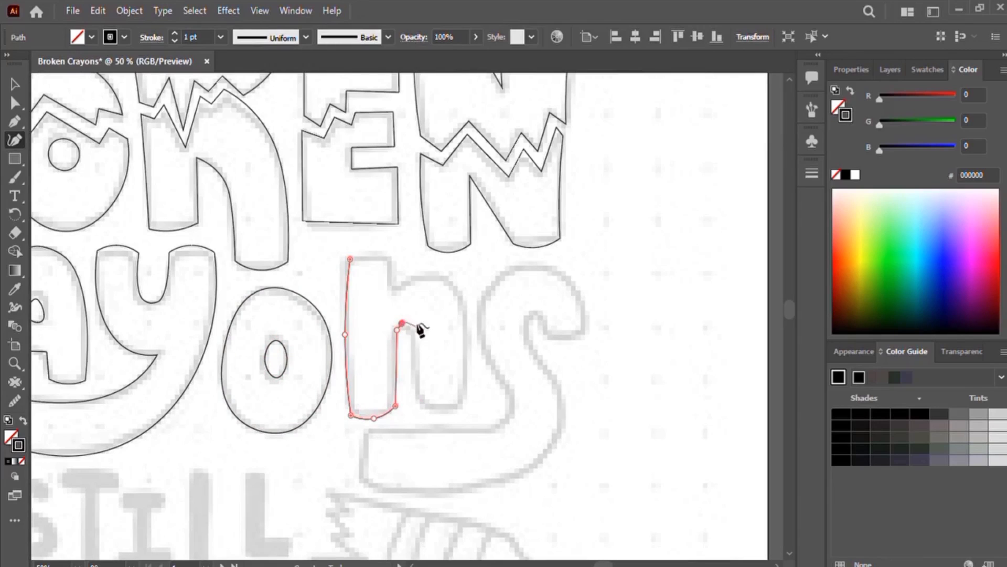
pyautogui.hotkey('ctrl', 'z')
pyautogui.hotkey('ctrl', 'z')
pyautogui.hotkey('ctrl', '=')
pyautogui.hotkey('ctrl', '=')
pyautogui.click(457, 301)
pyautogui.click(473, 287)
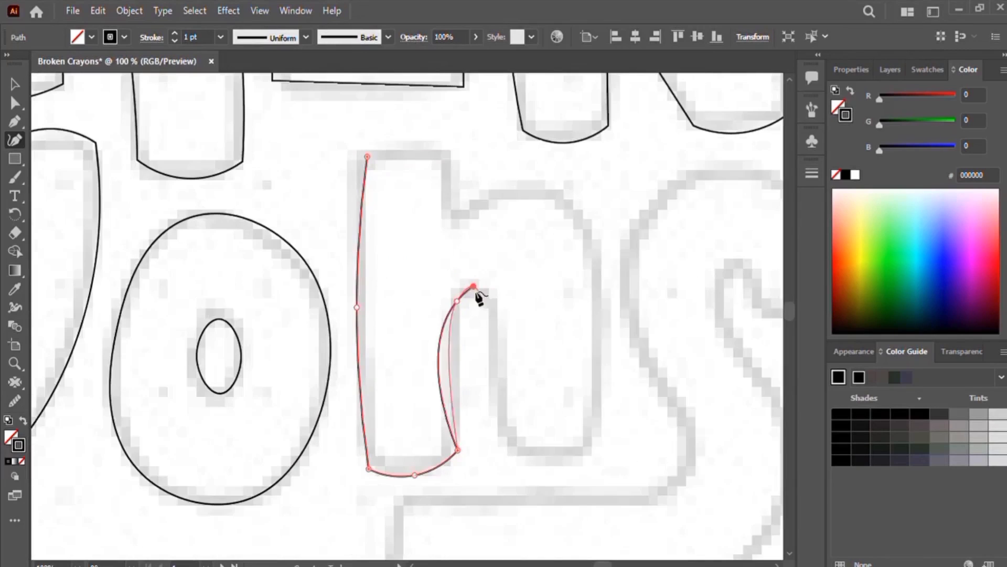
pyautogui.click(485, 297)
# Step: Continue the n's outline down the right leg, up over the arch and close it at the top-left corner
pyautogui.click(494, 440)
pyautogui.click(541, 463)
pyautogui.click(600, 444)
pyautogui.click(602, 261)
pyautogui.click(554, 190)
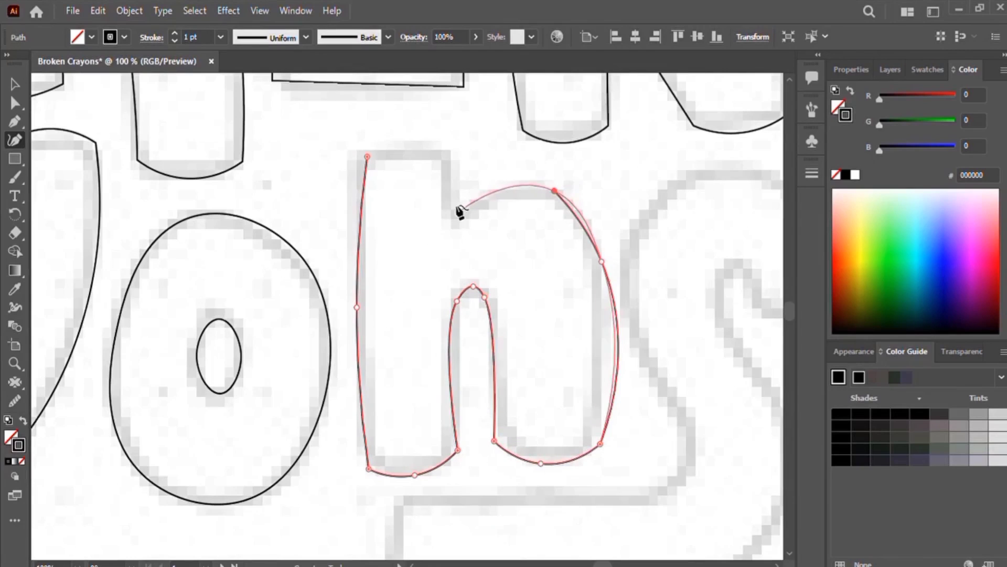
pyautogui.click(458, 216)
pyautogui.click(450, 190)
pyautogui.click(456, 154)
pyautogui.moveTo(367, 157); pyautogui.dragTo(357, 155)
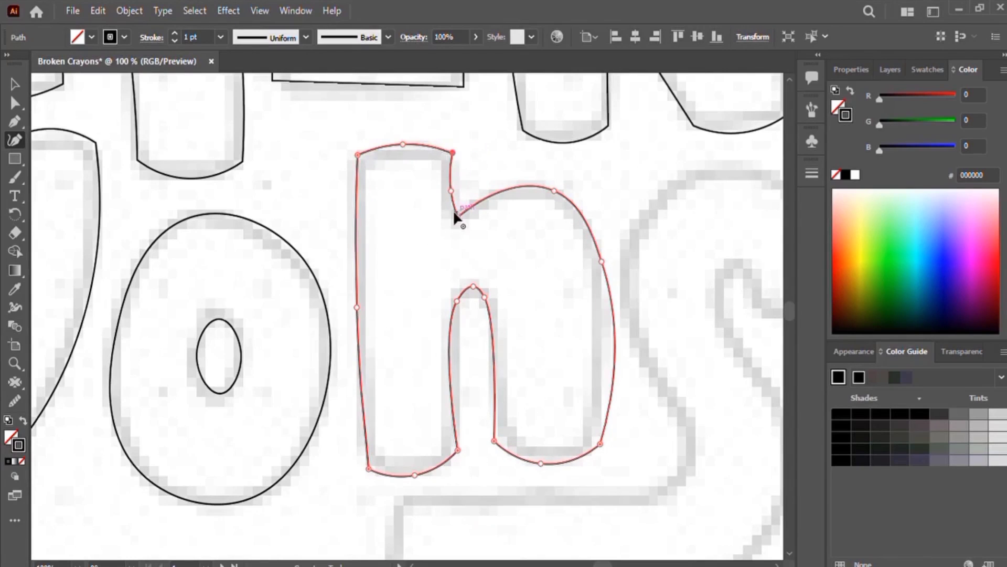
# Step: Refine the n by moving anchors on the arch, right leg, bottom and inner notch, then deselect it
pyautogui.moveTo(457, 214); pyautogui.dragTo(455, 209)
pyautogui.moveTo(554, 191); pyautogui.dragTo(521, 184)
pyautogui.moveTo(602, 261); pyautogui.dragTo(547, 183)
pyautogui.moveTo(521, 184); pyautogui.dragTo(489, 182)
pyautogui.moveTo(600, 443); pyautogui.dragTo(587, 437)
pyautogui.moveTo(541, 463); pyautogui.dragTo(546, 455)
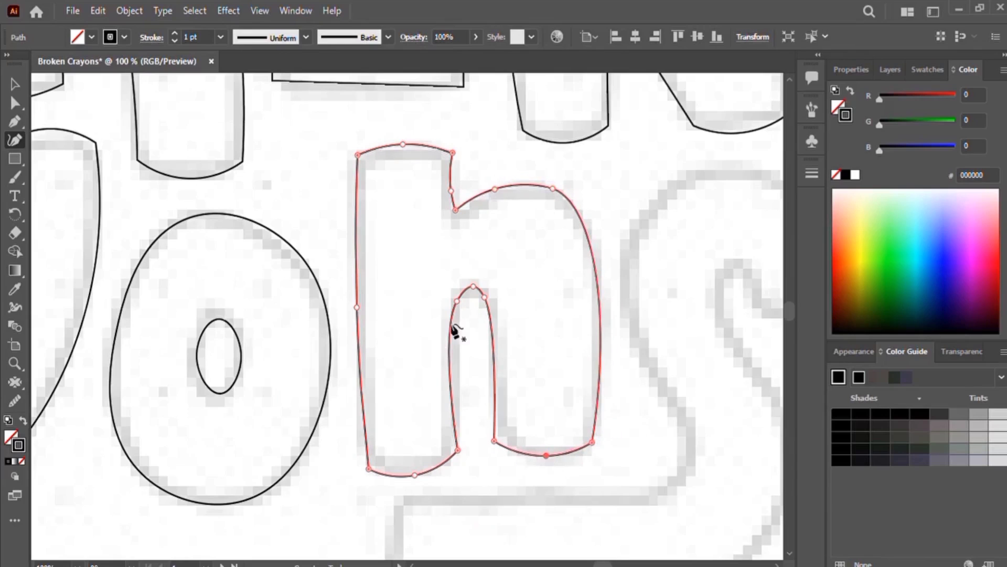
pyautogui.moveTo(457, 301); pyautogui.dragTo(463, 296)
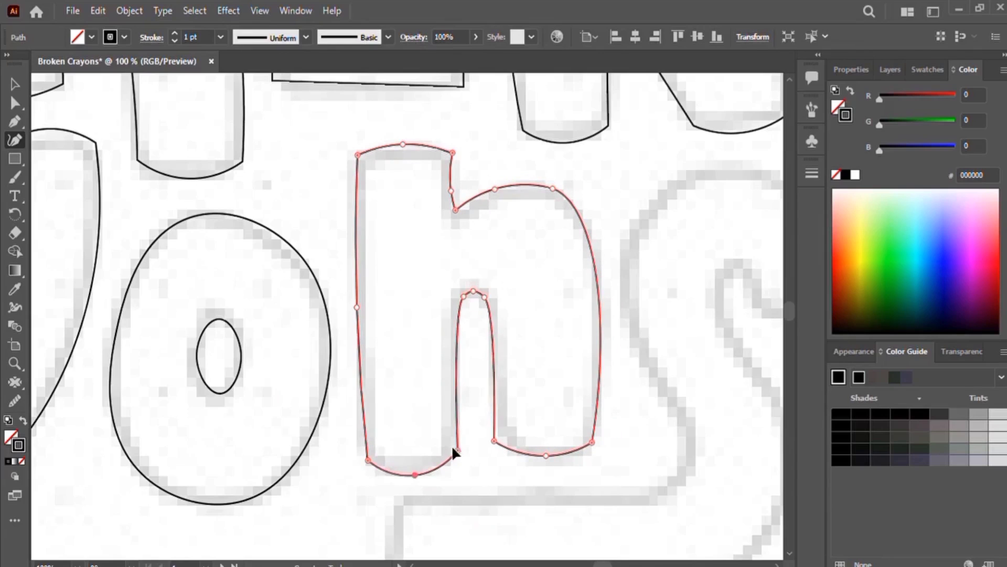
pyautogui.moveTo(457, 449); pyautogui.dragTo(458, 458)
pyautogui.click(20, 84)
pyautogui.click(762, 236)
# Step: Trace the s from its top hook down the spine and around the bottom curve to the lower-left corners
pyautogui.hotkey('ctrl', '-')
pyautogui.hotkey('ctrl', '-')
pyautogui.hotkey('ctrl', '-')
pyautogui.hotkey('ctrl', '-')
pyautogui.moveTo(575, 349); pyautogui.dragTo(612, 444)
pyautogui.hotkey('ctrl', '+')
pyautogui.hotkey('ctrl', '+')
pyautogui.hotkey('ctrl', '+')
pyautogui.click(16, 140)
pyautogui.click(563, 275)
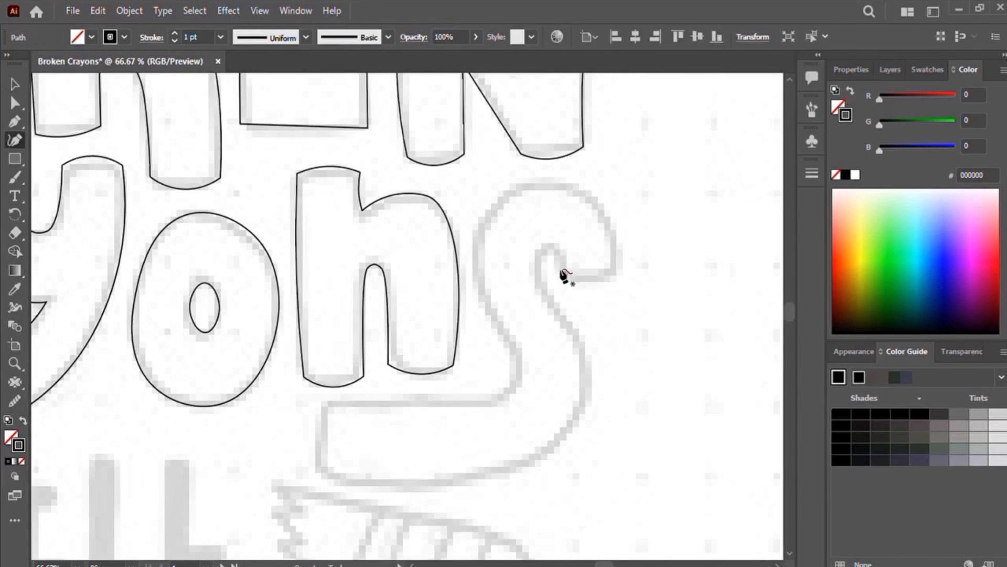
pyautogui.click(573, 323)
pyautogui.click(593, 380)
pyautogui.click(522, 468)
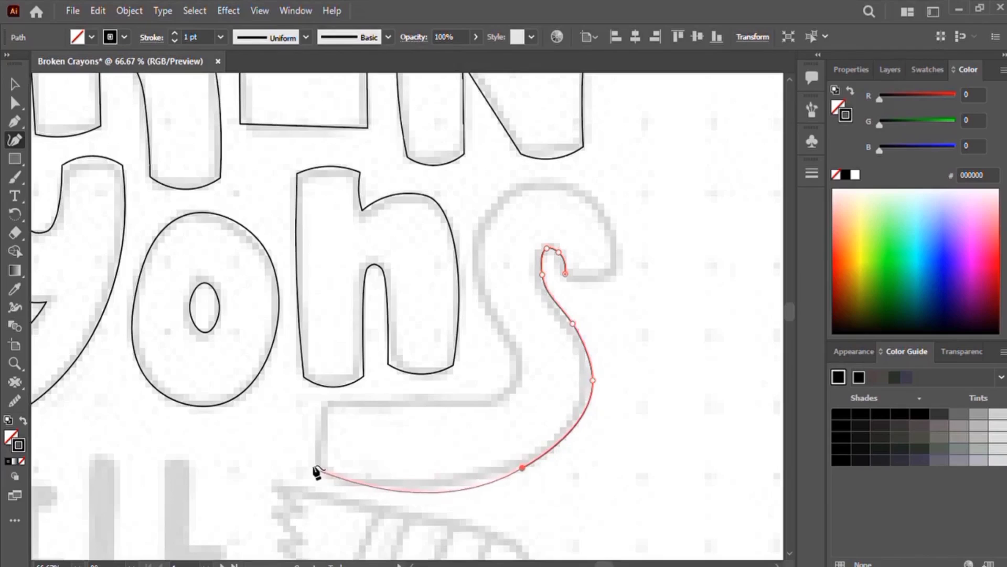
pyautogui.doubleClick(320, 472)
pyautogui.doubleClick(323, 401)
# Step: Continue the s's outline along its lower bar, up the back and over the top curve to close at the hook
pyautogui.click(492, 400)
pyautogui.moveTo(492, 400); pyautogui.dragTo(472, 400)
pyautogui.click(513, 386)
pyautogui.click(517, 359)
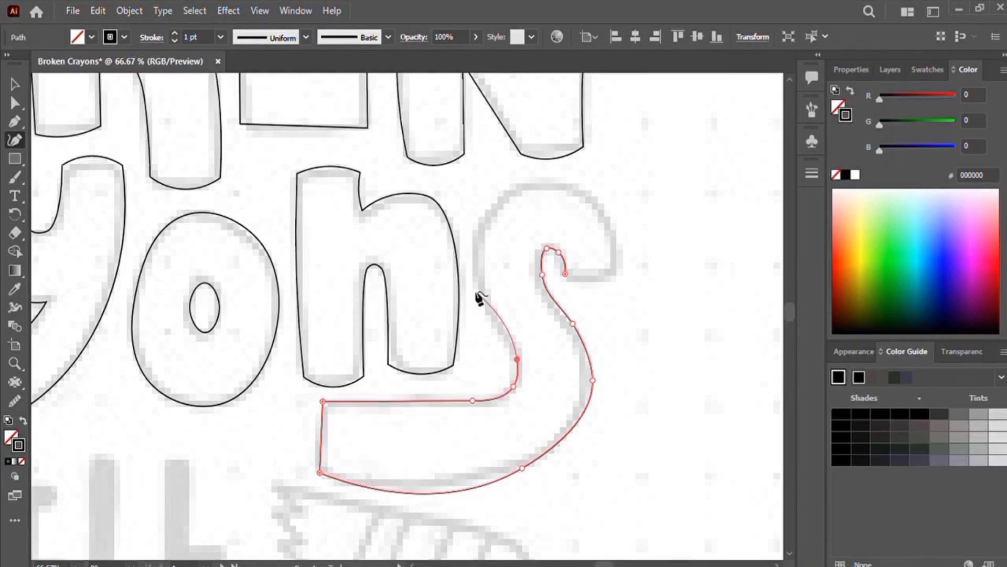
pyautogui.click(481, 296)
pyautogui.click(473, 238)
pyautogui.click(520, 184)
pyautogui.click(604, 202)
pyautogui.click(618, 273)
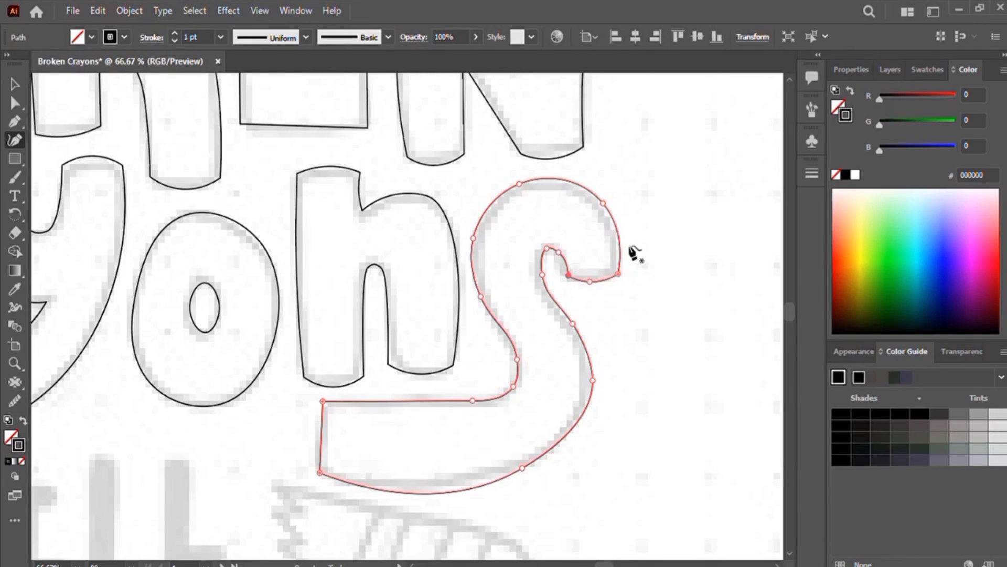
# Step: Adjust the s's anchors on the lower curve, bottom corner and hook, then deselect the path
pyautogui.moveTo(522, 467); pyautogui.dragTo(568, 434)
pyautogui.moveTo(593, 380)
pyautogui.mouseDown()
pyautogui.moveTo(584, 373)
pyautogui.moveTo(593, 380)
pyautogui.mouseUp()
pyautogui.moveTo(319, 472); pyautogui.dragTo(320, 478)
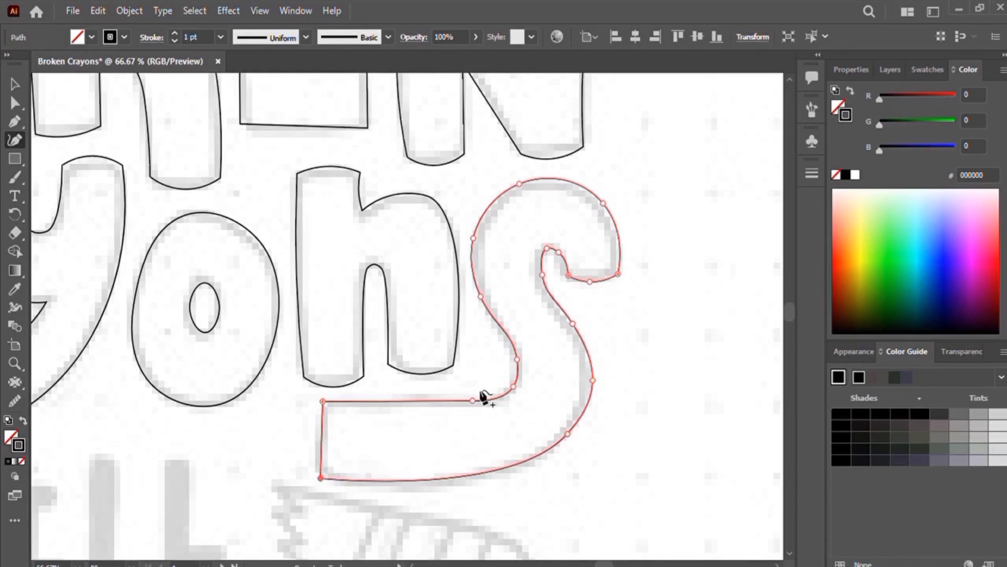
pyautogui.scroll(2, 630, 259)
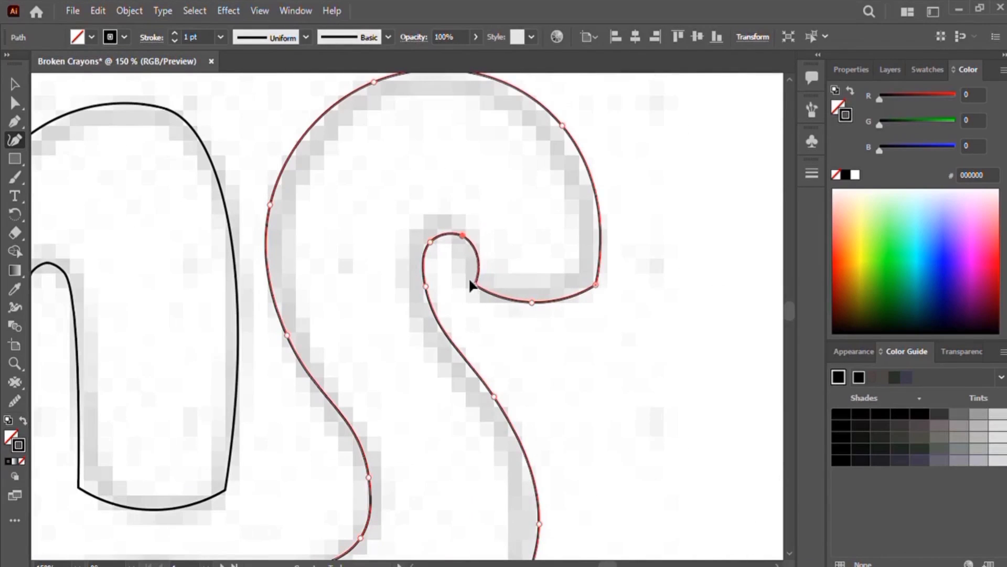
pyautogui.moveTo(425, 286); pyautogui.dragTo(413, 267)
pyautogui.moveTo(463, 235); pyautogui.dragTo(461, 238)
pyautogui.hotkey('ctrl', '-')
pyautogui.hotkey('ctrl', '-')
pyautogui.hotkey('ctrl', '-')
pyautogui.hotkey('ctrl', '-')
pyautogui.click(15, 84)
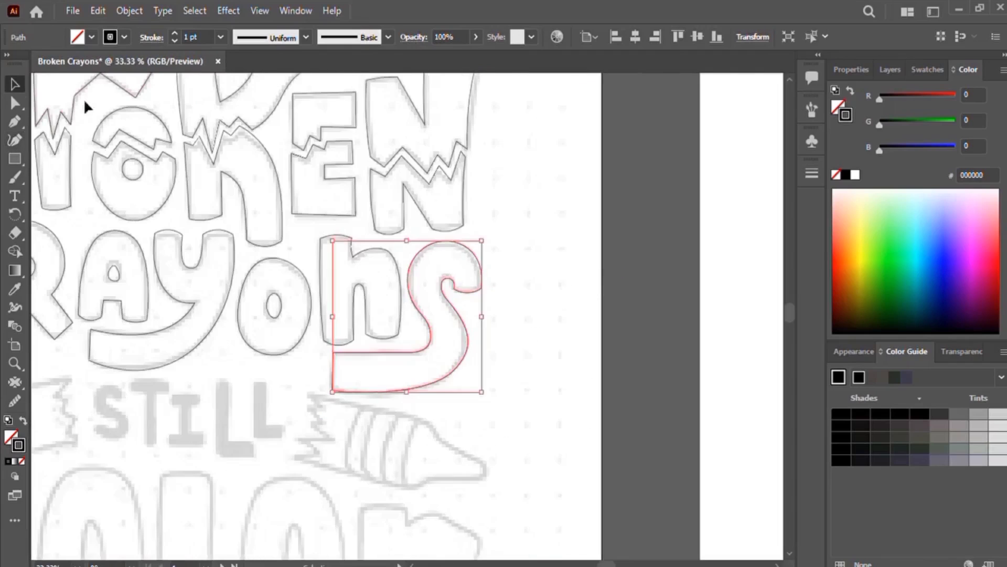
pyautogui.click(84, 107)
# Step: Trace the C of Color with the Curvature tool around its outer and inner edges as a closed path
pyautogui.moveTo(424, 418); pyautogui.dragTo(555, 181)
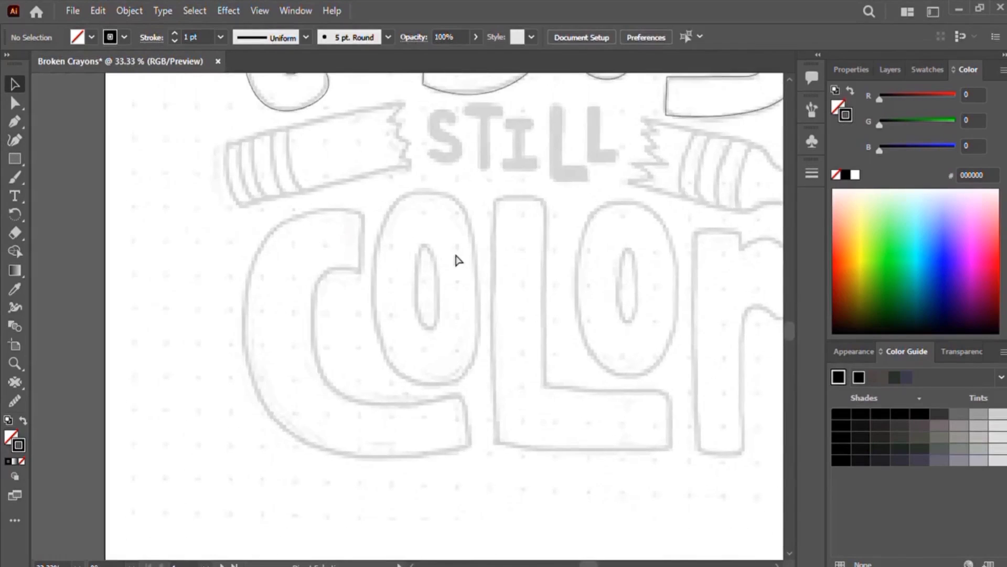
pyautogui.hotkey('ctrl', '+')
pyautogui.hotkey('shift', '`')
pyautogui.click(317, 125)
pyautogui.click(226, 133)
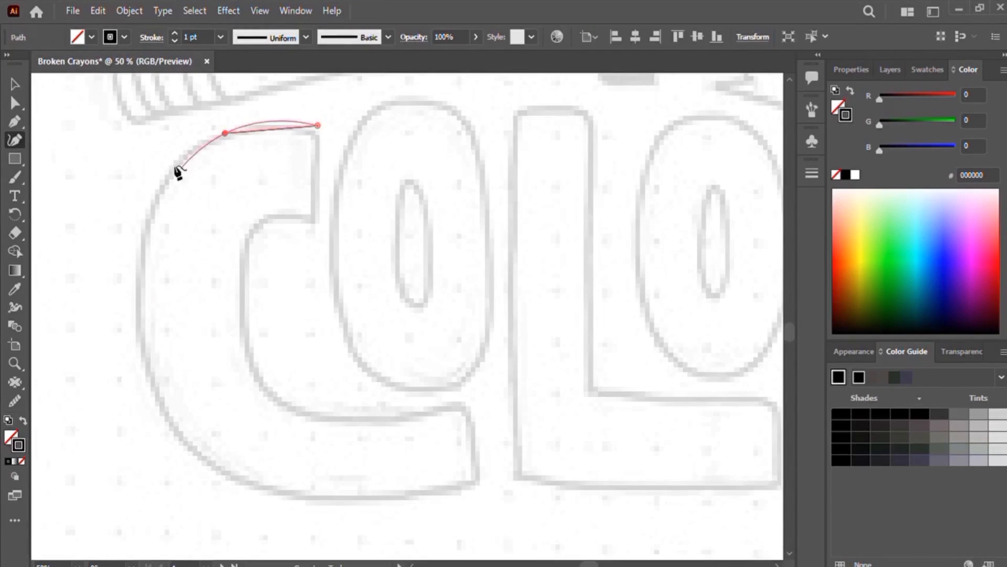
pyautogui.click(153, 201)
pyautogui.click(193, 454)
pyautogui.click(282, 492)
pyautogui.click(479, 483)
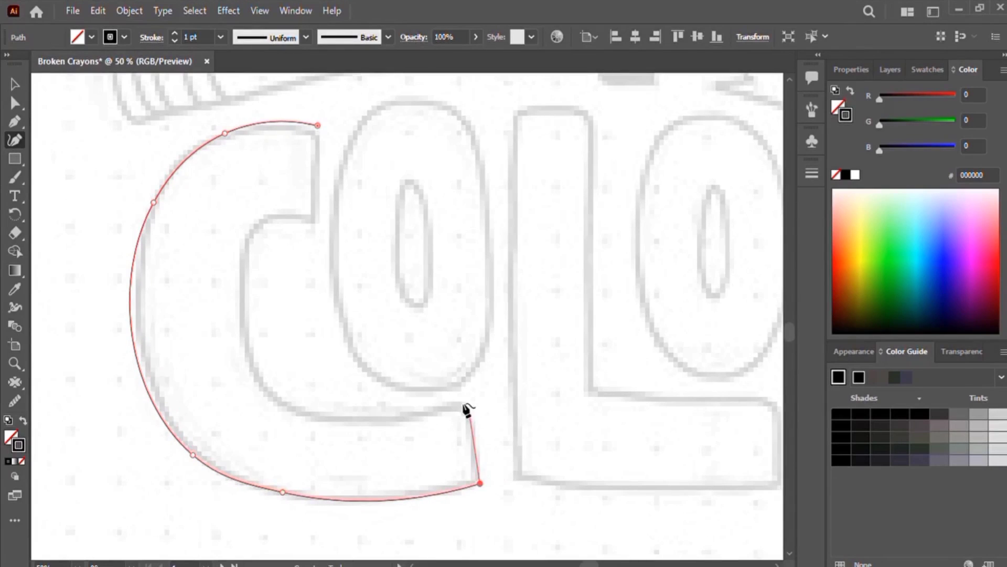
pyautogui.click(468, 398)
pyautogui.click(383, 416)
pyautogui.click(269, 395)
pyautogui.click(245, 305)
pyautogui.click(316, 218)
pyautogui.click(317, 125)
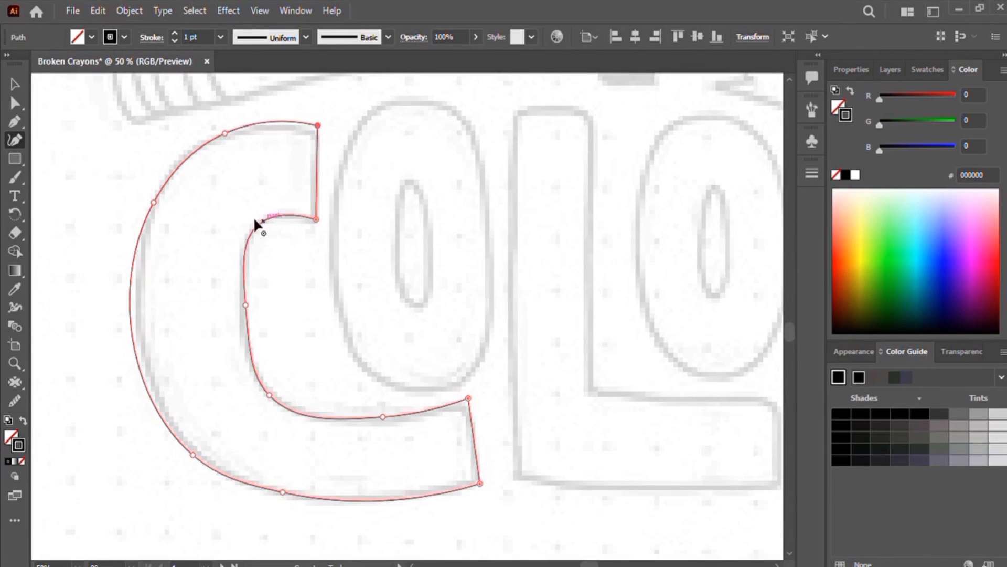
# Step: Add an anchor at the C's inner top corner and reposition anchors along its curves to fit the sketch
pyautogui.click(266, 222)
pyautogui.moveTo(269, 394); pyautogui.dragTo(272, 386)
pyautogui.moveTo(224, 476); pyautogui.dragTo(228, 476)
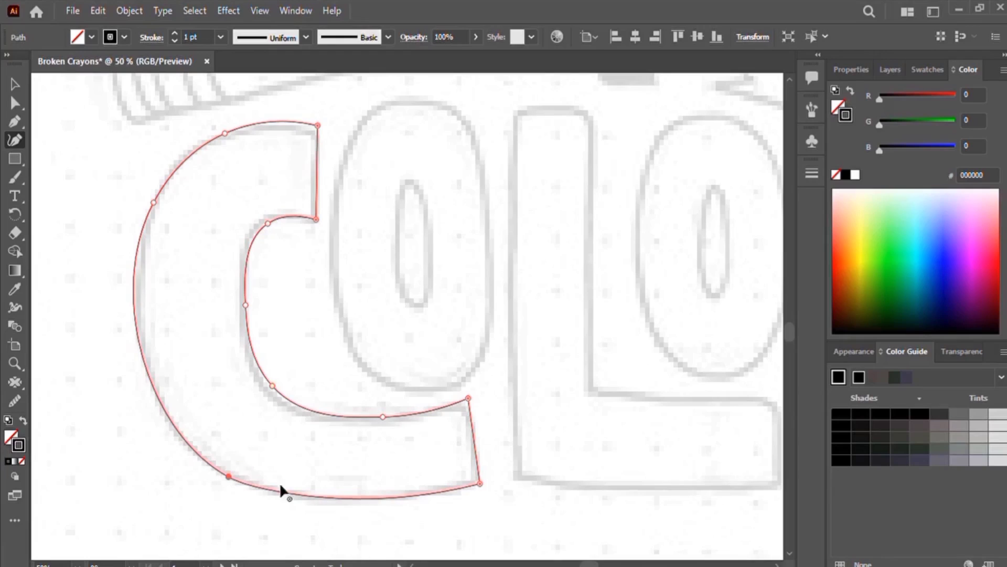
pyautogui.moveTo(283, 492); pyautogui.dragTo(301, 494)
pyautogui.moveTo(154, 202); pyautogui.dragTo(171, 181)
pyautogui.moveTo(225, 133); pyautogui.dragTo(239, 127)
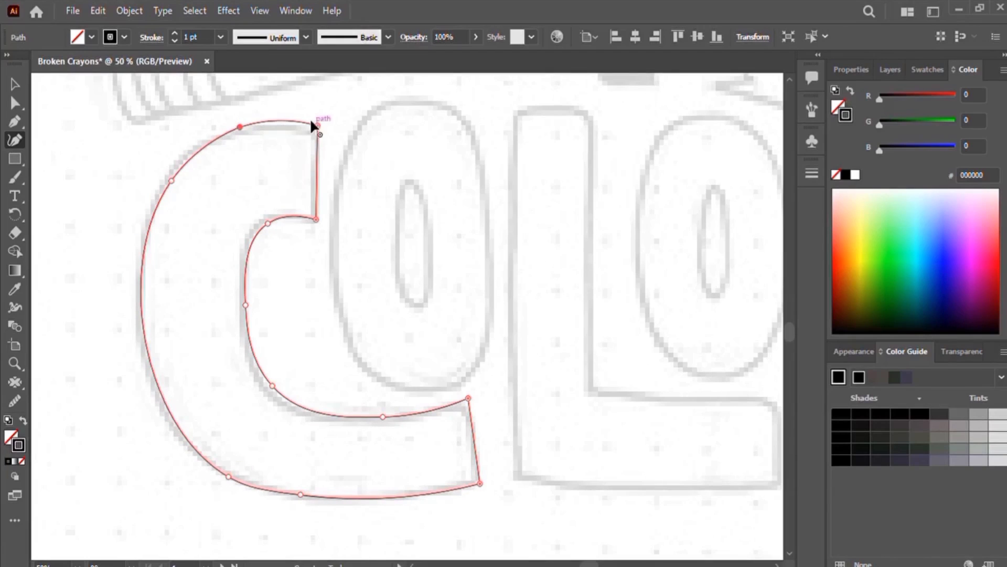
pyautogui.moveTo(317, 125); pyautogui.dragTo(317, 131)
pyautogui.moveTo(229, 477); pyautogui.dragTo(203, 457)
# Step: Trace the first o of Color as a closed oval and reshape it by moving its anchors
pyautogui.moveTo(565, 428); pyautogui.dragTo(494, 456)
pyautogui.click(302, 146)
pyautogui.click(265, 223)
pyautogui.click(269, 371)
pyautogui.click(306, 421)
pyautogui.click(385, 427)
pyautogui.click(414, 366)
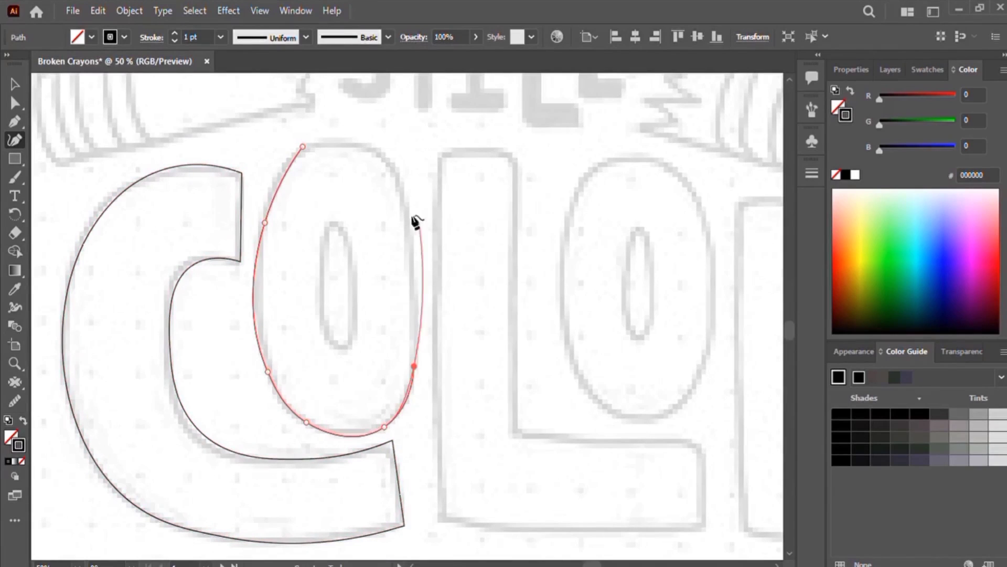
pyautogui.moveTo(303, 147); pyautogui.dragTo(295, 151)
pyautogui.moveTo(362, 142)
pyautogui.mouseDown()
pyautogui.moveTo(342, 140)
pyautogui.moveTo(375, 147)
pyautogui.mouseUp()
pyautogui.moveTo(265, 223); pyautogui.dragTo(271, 198)
pyautogui.moveTo(268, 372); pyautogui.dragTo(257, 297)
pyautogui.moveTo(271, 197); pyautogui.dragTo(267, 193)
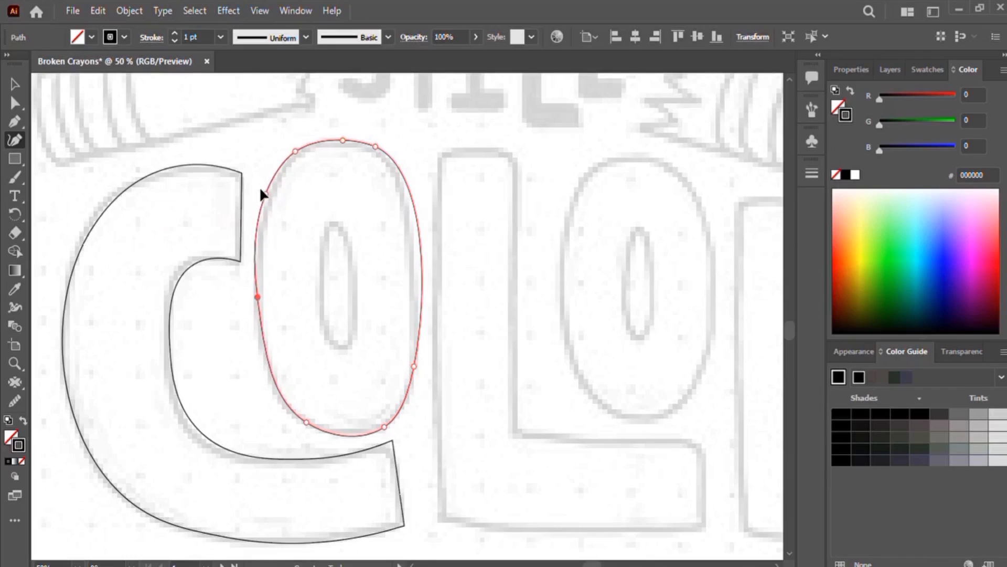
pyautogui.moveTo(414, 365); pyautogui.dragTo(415, 271)
pyautogui.moveTo(266, 193); pyautogui.dragTo(262, 226)
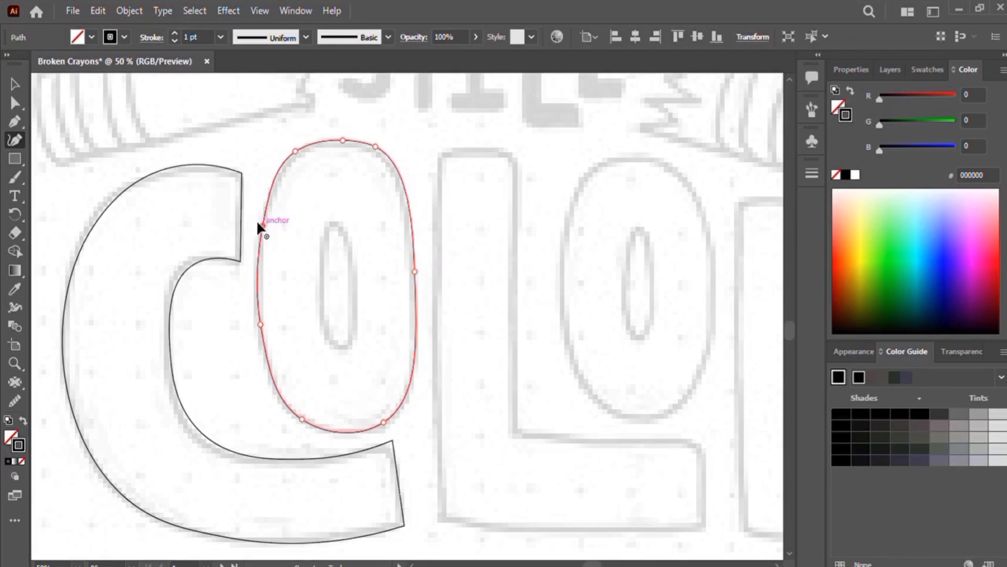
# Step: Trace the o's inner counter as a small closed oval
pyautogui.click(332, 223)
pyautogui.click(326, 257)
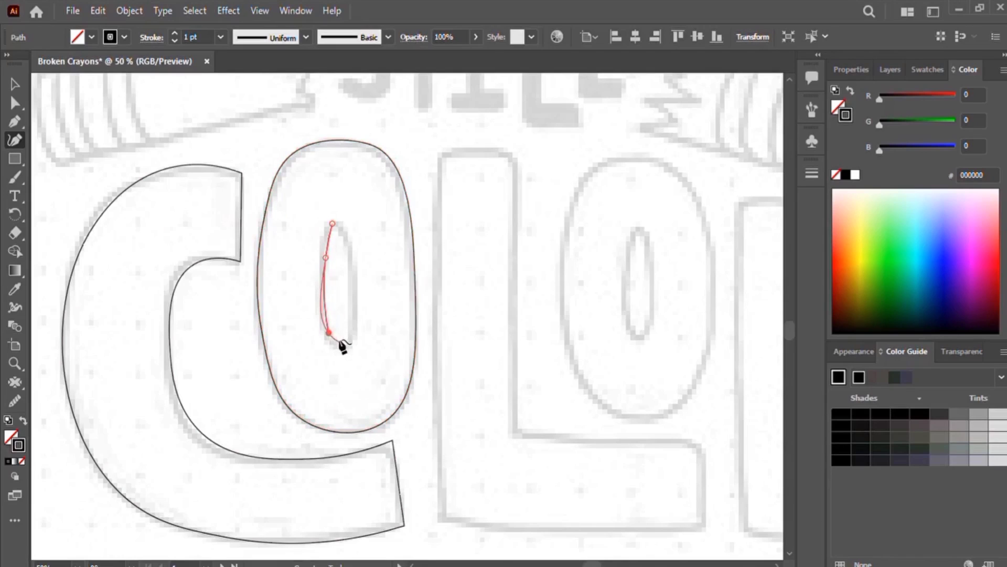
pyautogui.hotkey('ctrl', '=')
pyautogui.hotkey('ctrl', '=')
pyautogui.click(427, 442)
pyautogui.click(446, 436)
pyautogui.click(456, 311)
pyautogui.click(438, 223)
pyautogui.moveTo(414, 208); pyautogui.dragTo(417, 212)
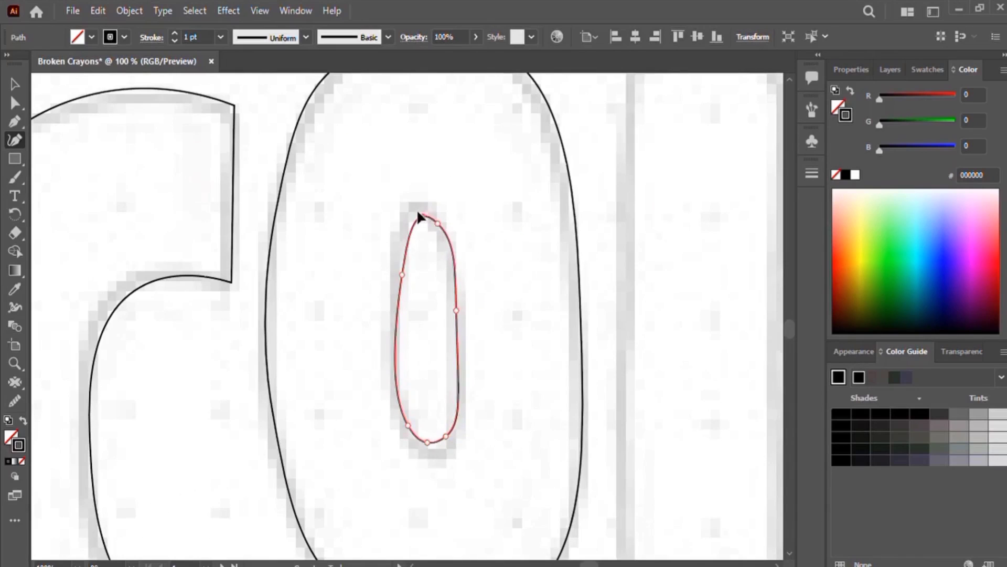
# Step: Delete an extra anchor from the counter, reshape the oval to fit, and deselect it
pyautogui.press('Delete')
pyautogui.moveTo(454, 309); pyautogui.dragTo(440, 226)
pyautogui.moveTo(400, 271); pyautogui.dragTo(403, 218)
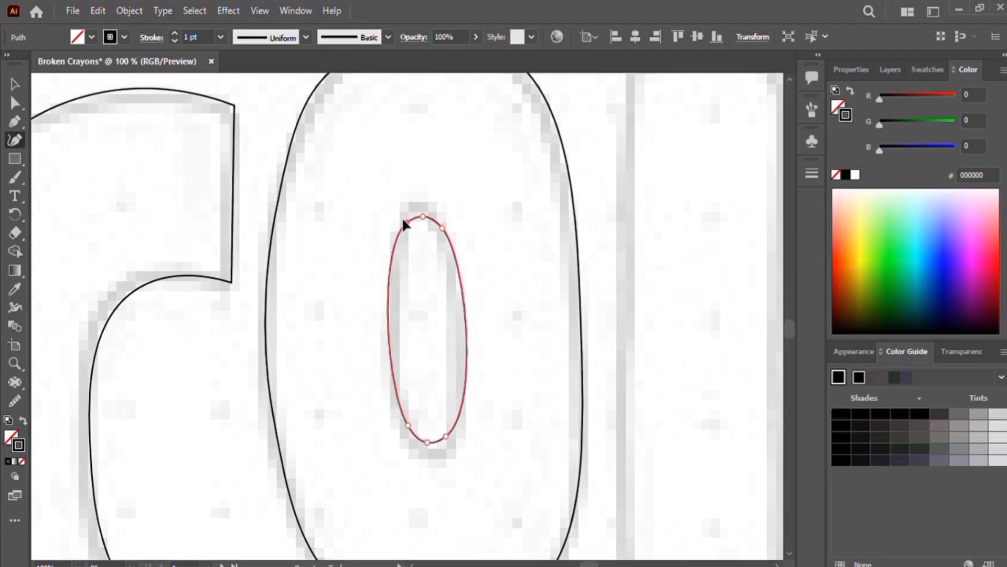
pyautogui.moveTo(406, 423); pyautogui.dragTo(436, 433)
pyautogui.click(423, 438)
pyautogui.moveTo(403, 220); pyautogui.dragTo(405, 226)
pyautogui.moveTo(437, 224); pyautogui.dragTo(419, 216)
pyautogui.moveTo(436, 432); pyautogui.dragTo(440, 431)
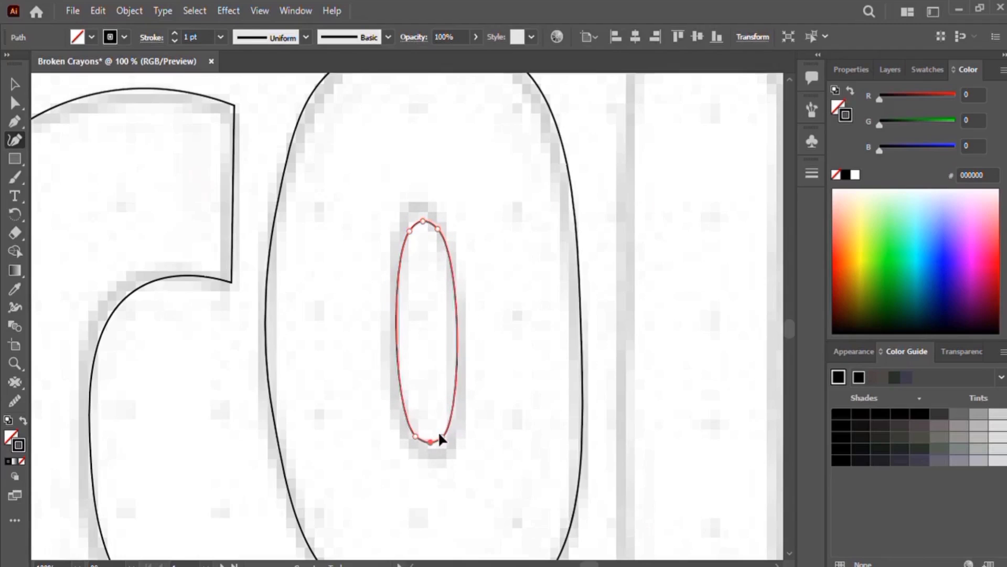
pyautogui.click(15, 84)
pyautogui.click(655, 215)
# Step: Trace the L's outline as a closed path with squared corners
pyautogui.hotkey('ctrl', '-')
pyautogui.hotkey('ctrl', '-')
pyautogui.hotkey('ctrl', '-')
pyautogui.moveTo(584, 377); pyautogui.dragTo(409, 236)
pyautogui.hotkey('ctrl', '+')
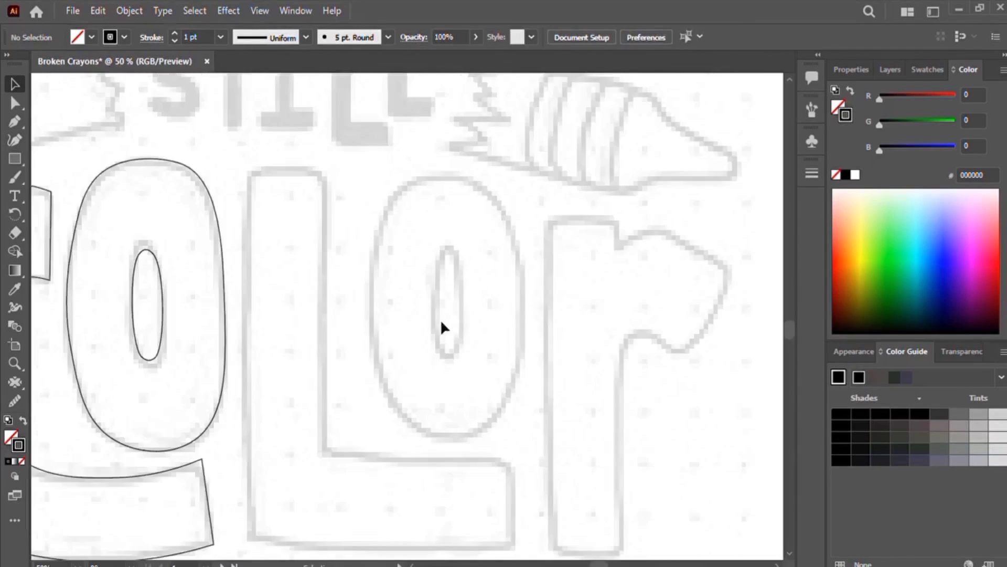
pyautogui.moveTo(440, 319); pyautogui.dragTo(450, 290)
pyautogui.hotkey('shift', '`')
pyautogui.click(261, 142)
pyautogui.click(257, 333)
pyautogui.click(260, 509)
pyautogui.click(387, 524)
pyautogui.click(524, 520)
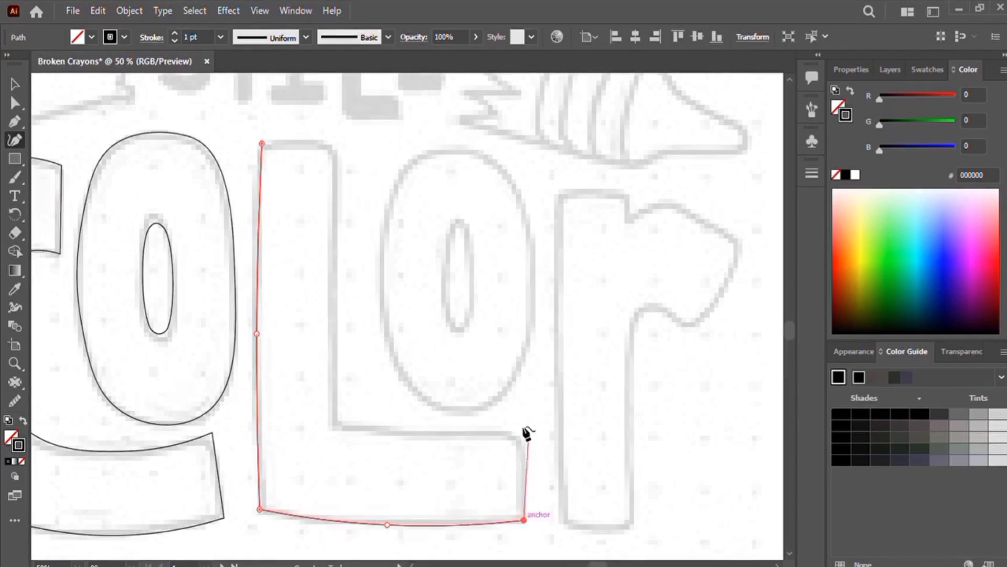
pyautogui.click(524, 431)
pyautogui.click(420, 433)
pyautogui.click(338, 422)
pyautogui.click(335, 292)
pyautogui.click(342, 145)
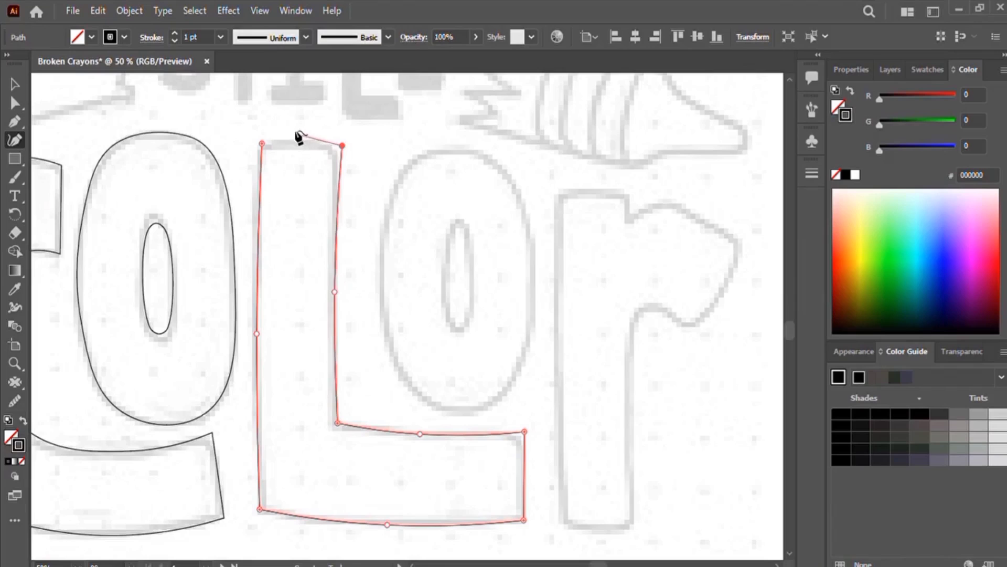
pyautogui.click(298, 135)
pyautogui.click(261, 143)
# Step: Trace the second o's outer outline as a closed oval and adjust its top and bottom anchors
pyautogui.scroll(3, 529, 373)
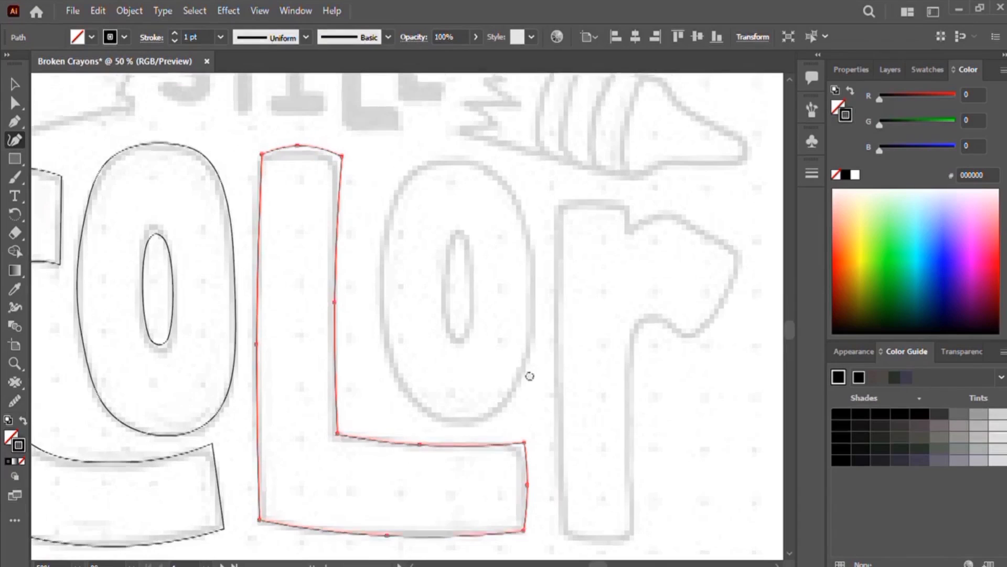
pyautogui.hscroll(2, 529, 373)
pyautogui.click(385, 204)
pyautogui.click(347, 267)
pyautogui.click(392, 460)
pyautogui.click(467, 445)
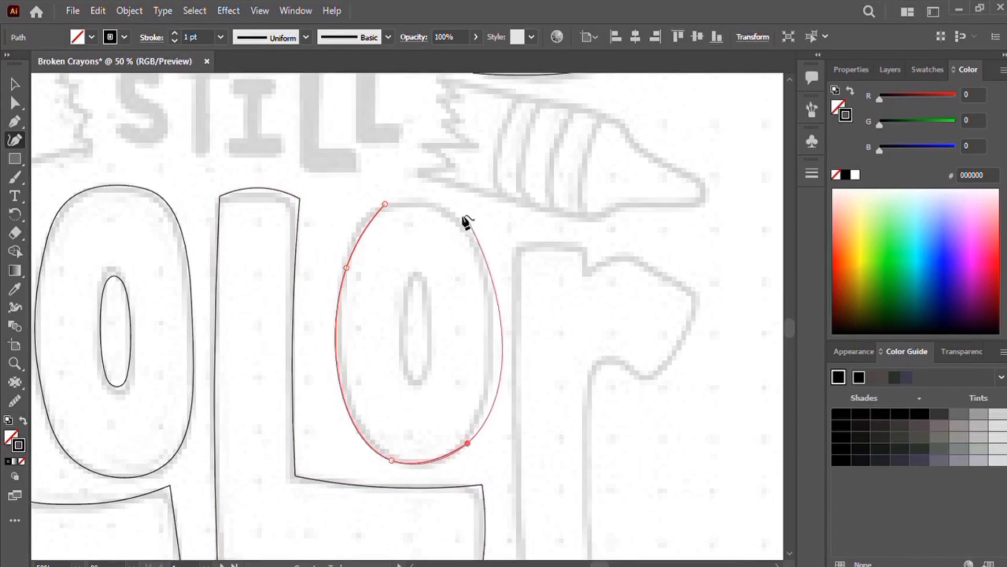
pyautogui.click(385, 204)
pyautogui.click(435, 198)
pyautogui.moveTo(466, 443); pyautogui.dragTo(453, 453)
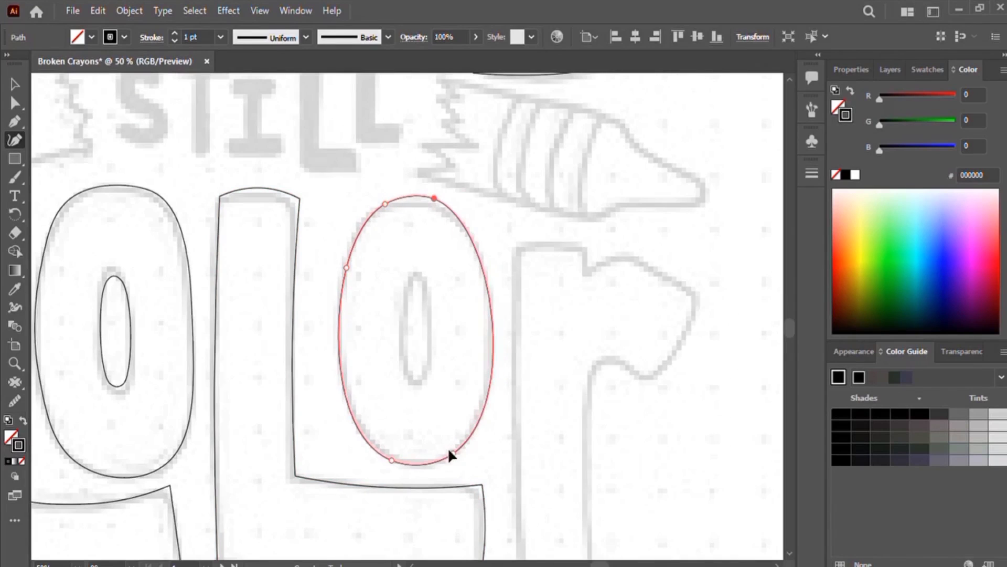
pyautogui.moveTo(434, 198); pyautogui.dragTo(444, 203)
pyautogui.hotkey('ctrl', '+')
pyautogui.hotkey('ctrl', '+')
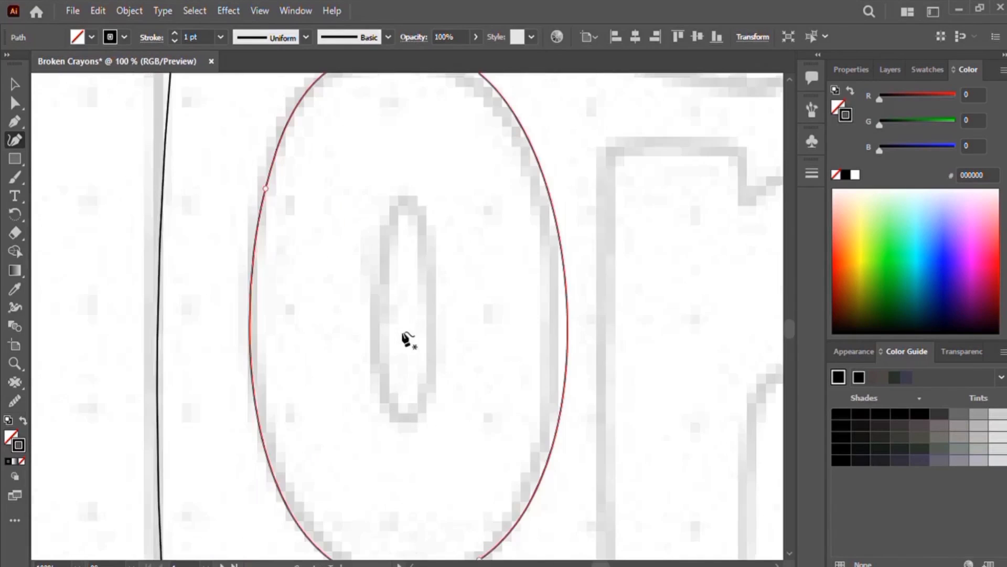
pyautogui.click(406, 201)
pyautogui.click(402, 418)
pyautogui.click(406, 201)
pyautogui.hotkey('ctrl', 'z')
pyautogui.hotkey('ctrl', 'z')
# Step: Trace the second o's inner counter as a closed narrow oval and adjust its anchors to fit
pyautogui.click(403, 204)
pyautogui.click(380, 313)
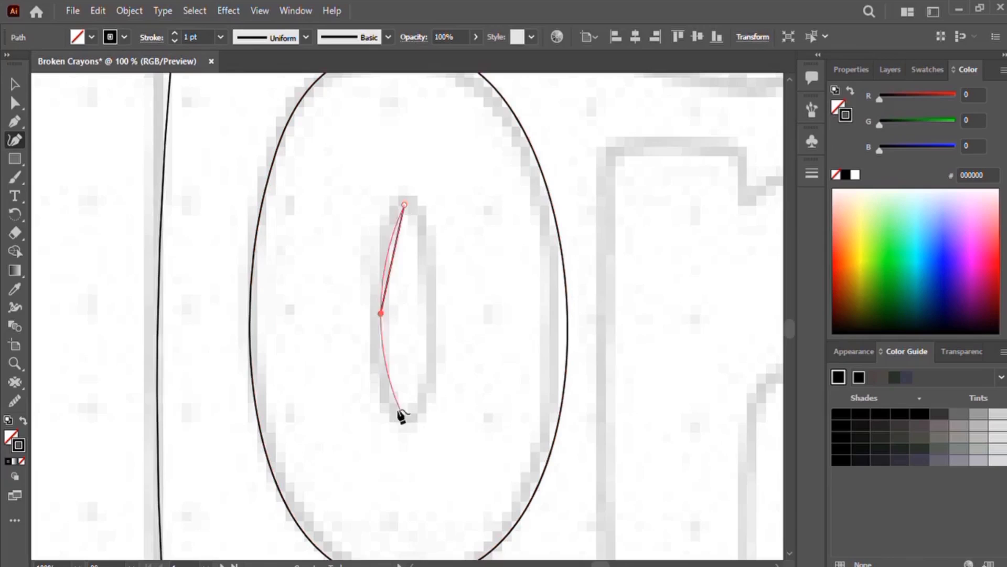
pyautogui.click(405, 414)
pyautogui.click(431, 308)
pyautogui.click(404, 204)
pyautogui.moveTo(404, 414); pyautogui.dragTo(407, 409)
pyautogui.moveTo(381, 313); pyautogui.dragTo(386, 315)
pyautogui.moveTo(406, 202); pyautogui.dragTo(406, 218)
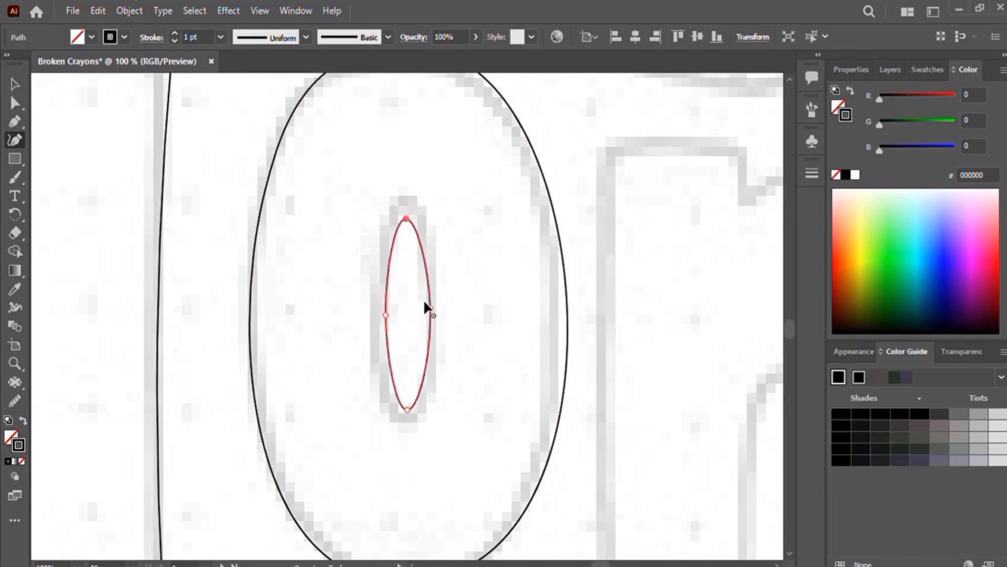
# Step: Try to refine the o's inner counter at higher zoom, undoing the edits
pyautogui.click(15, 84)
pyautogui.click(482, 286)
pyautogui.click(426, 286)
pyautogui.click(14, 139)
pyautogui.hotkey('ctrl', '+')
pyautogui.hotkey('ctrl', '+')
pyautogui.hotkey('ctrl', '+')
pyautogui.moveTo(614, 304); pyautogui.dragTo(596, 443)
pyautogui.click(402, 171)
pyautogui.click(364, 175)
pyautogui.hotkey('ctrl', 'z')
pyautogui.hotkey('ctrl', 'z')
pyautogui.hotkey('ctrl', 'z')
pyautogui.hotkey('ctrl', 'z')
pyautogui.hotkey('ctrl', 'z')
pyautogui.hotkey('ctrl', '-')
pyautogui.hotkey('ctrl', 'z')
pyautogui.hotkey('ctrl', 'z')
pyautogui.hotkey('ctrl', 'z')
pyautogui.hotkey('ctrl', 'z')
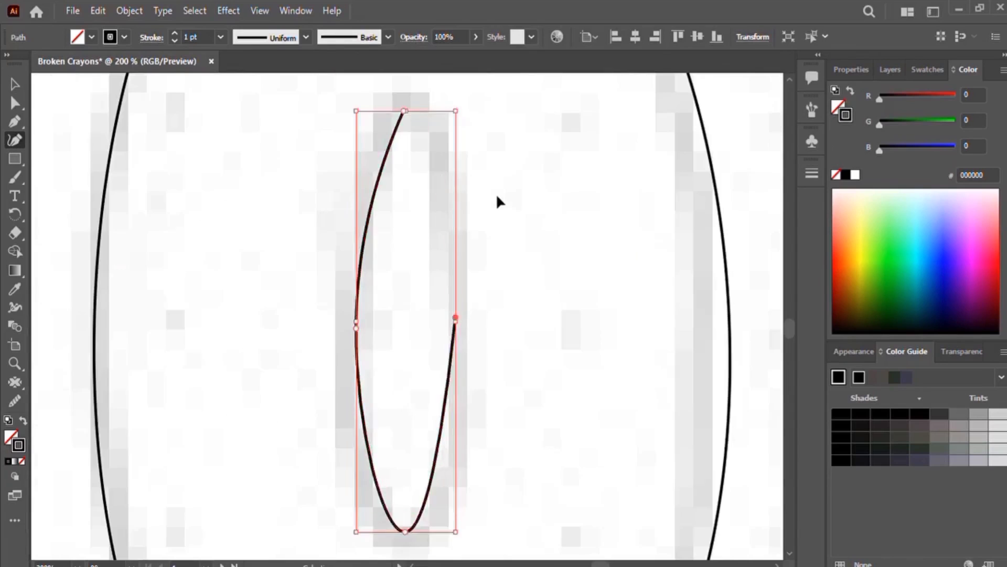
# Step: Rework the o's inner counter into a closed narrow oval, adjust its anchors, and deselect it
pyautogui.click(387, 121)
pyautogui.click(384, 497)
pyautogui.click(402, 503)
pyautogui.click(425, 498)
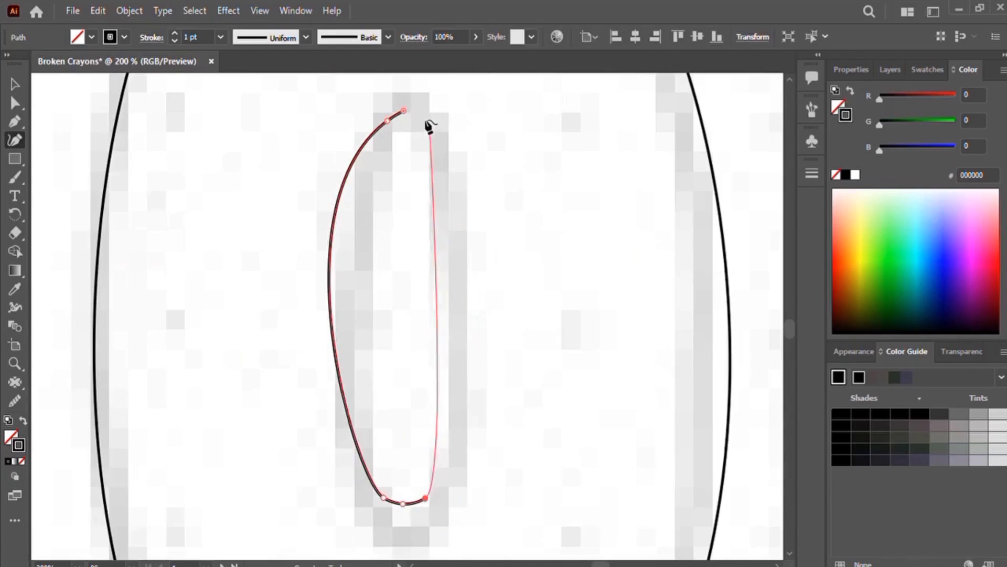
pyautogui.click(433, 127)
pyautogui.click(403, 111)
pyautogui.moveTo(404, 111); pyautogui.dragTo(411, 114)
pyautogui.moveTo(402, 504); pyautogui.dragTo(405, 509)
pyautogui.moveTo(387, 121)
pyautogui.mouseDown()
pyautogui.moveTo(384, 150)
pyautogui.moveTo(402, 132)
pyautogui.mouseUp()
pyautogui.moveTo(432, 127); pyautogui.dragTo(420, 140)
pyautogui.moveTo(384, 150); pyautogui.dragTo(386, 144)
pyautogui.moveTo(383, 497); pyautogui.dragTo(405, 502)
pyautogui.moveTo(425, 498); pyautogui.dragTo(427, 490)
pyautogui.moveTo(405, 502); pyautogui.dragTo(407, 502)
pyautogui.click(15, 84)
pyautogui.click(499, 247)
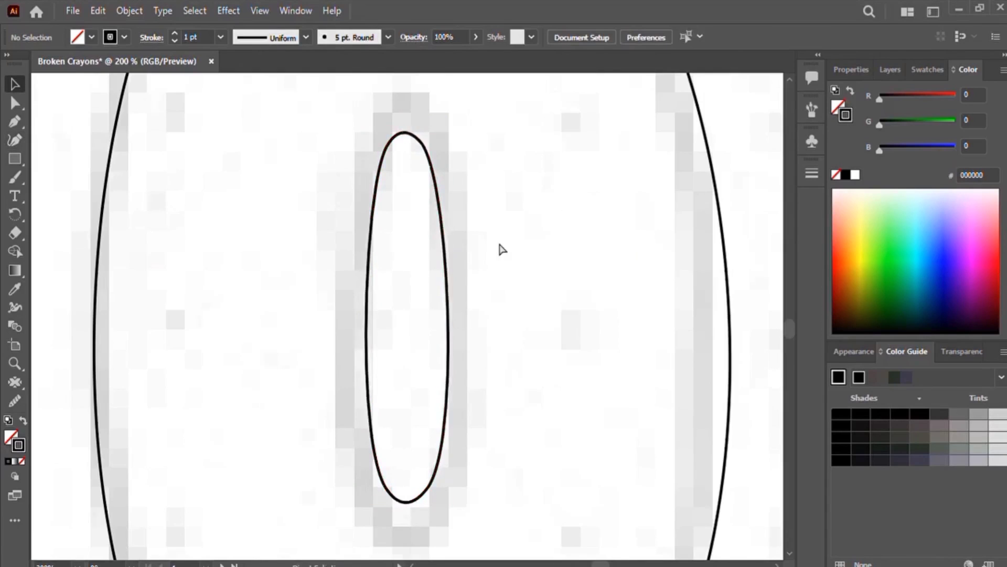
# Step: Trace the r's stem, bottom and arm curve with the Curvature tool
pyautogui.scroll(-4, 499, 247)
pyautogui.moveTo(630, 293); pyautogui.dragTo(450, 243)
pyautogui.hotkey('ctrl', '=')
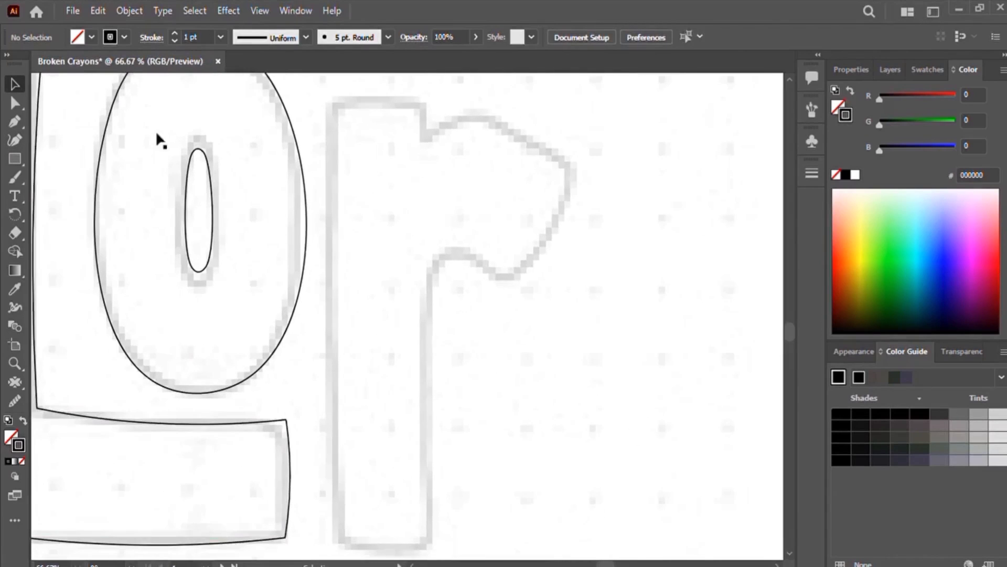
pyautogui.click(15, 140)
pyautogui.click(338, 98)
pyautogui.click(330, 339)
pyautogui.click(337, 543)
pyautogui.click(385, 551)
pyautogui.click(433, 542)
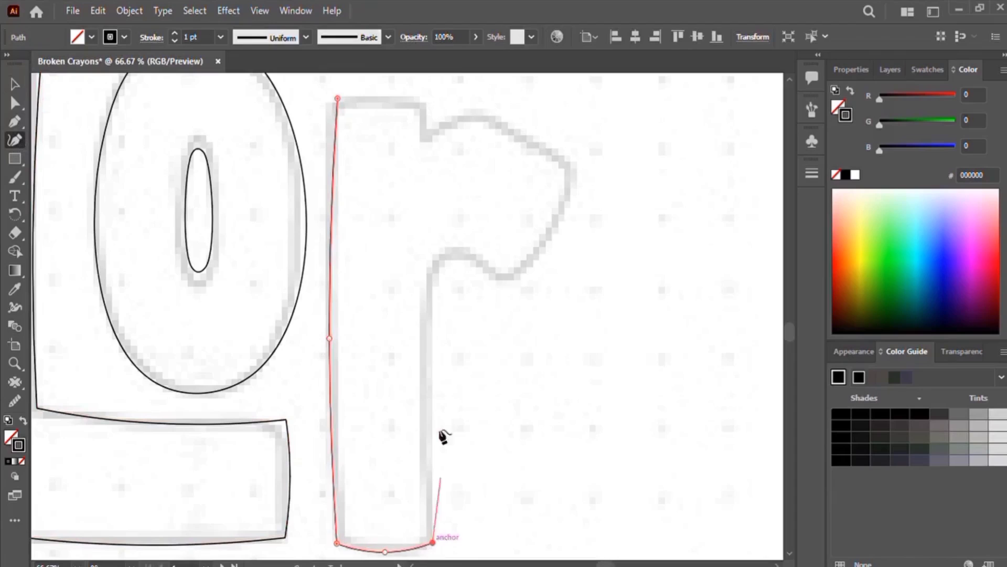
pyautogui.click(428, 287)
pyautogui.click(452, 255)
pyautogui.click(500, 282)
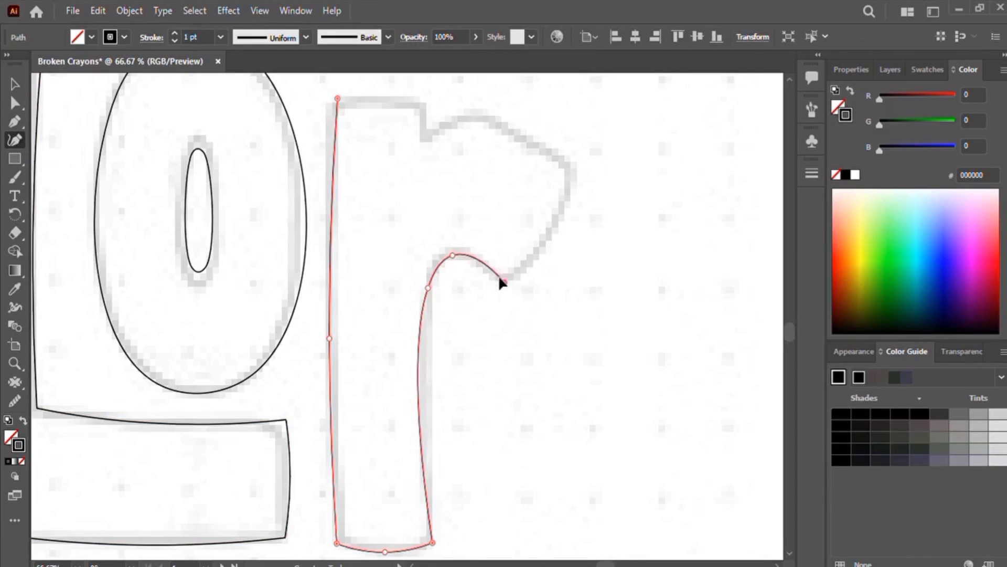
pyautogui.click(551, 239)
pyautogui.click(576, 168)
pyautogui.moveTo(429, 287); pyautogui.dragTo(434, 272)
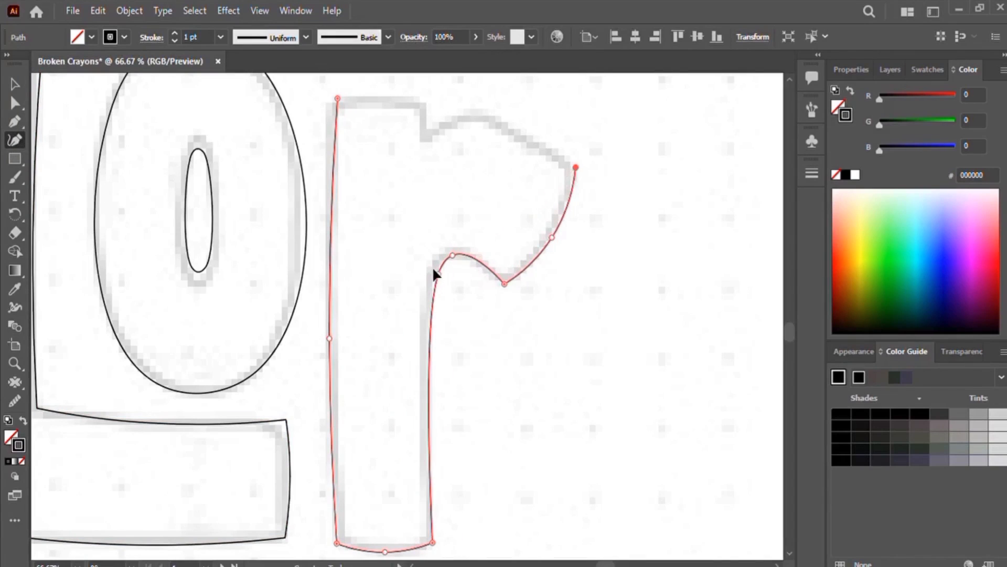
# Step: Close the r's outline around its top notch, make the arm's tip a corner, and deselect the letter
pyautogui.click(479, 110)
pyautogui.click(424, 135)
pyautogui.click(428, 99)
pyautogui.click(380, 93)
pyautogui.doubleClick(479, 108)
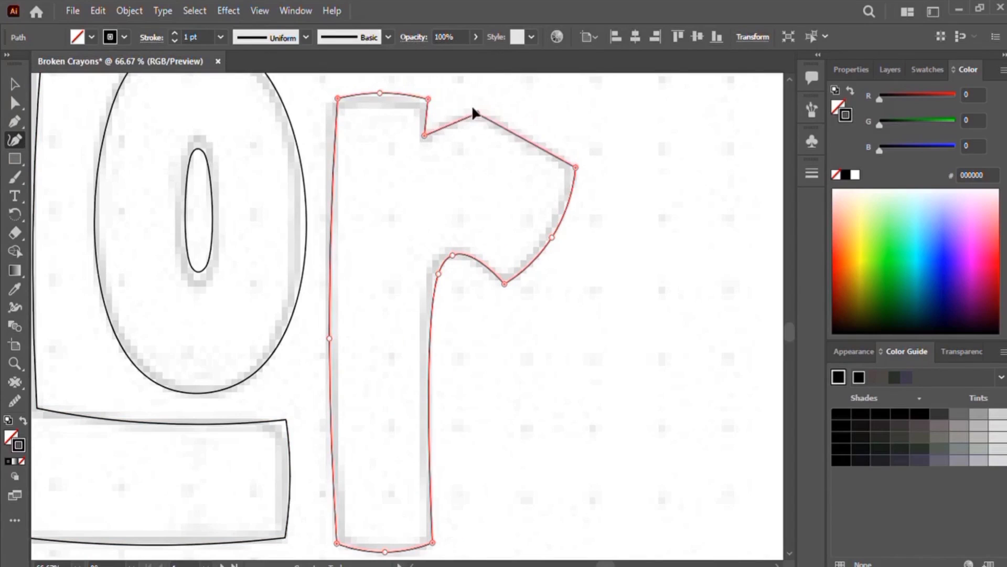
pyautogui.scroll(-3, 497, 362)
pyautogui.moveTo(551, 411); pyautogui.dragTo(648, 470)
pyautogui.click(15, 84)
pyautogui.click(101, 186)
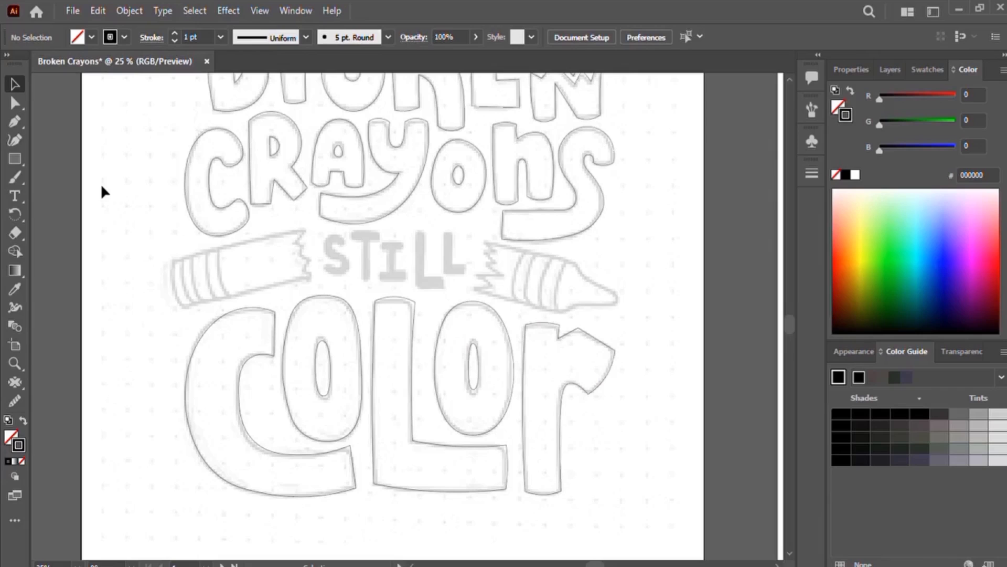
# Step: Begin tracing the S in STILL from its upper terminal around the top curve and spine
pyautogui.hotkey('ctrl', '1')
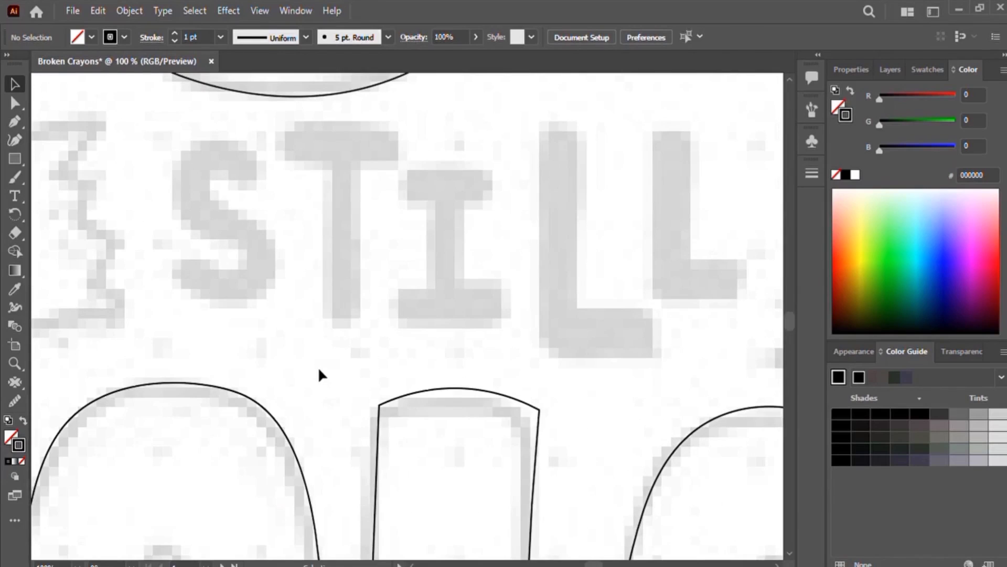
pyautogui.hotkey('ctrl', '=')
pyautogui.hotkey('shift', '`')
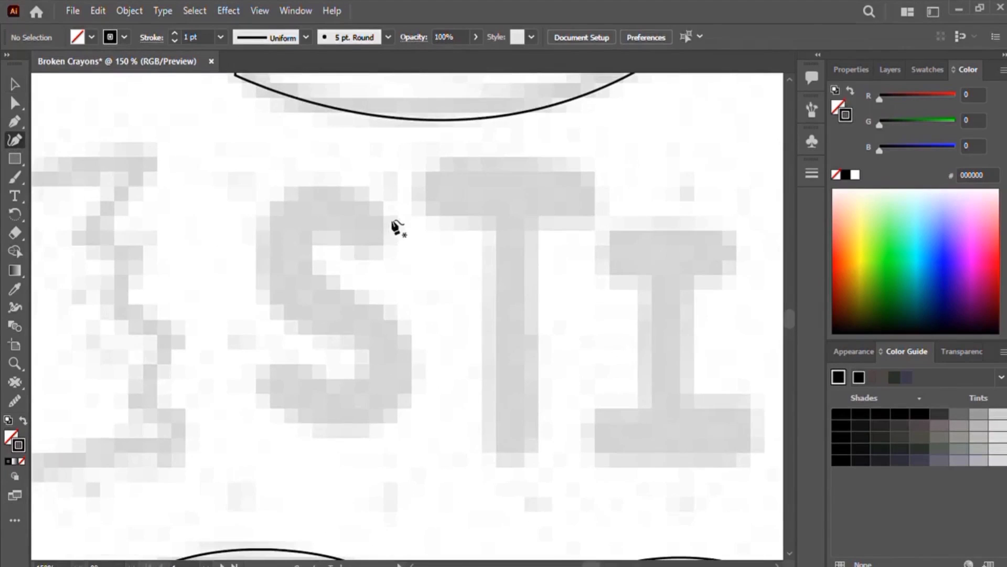
pyautogui.click(397, 224)
pyautogui.click(346, 186)
pyautogui.click(306, 185)
pyautogui.click(257, 258)
pyautogui.click(299, 328)
pyautogui.click(351, 344)
pyautogui.click(362, 363)
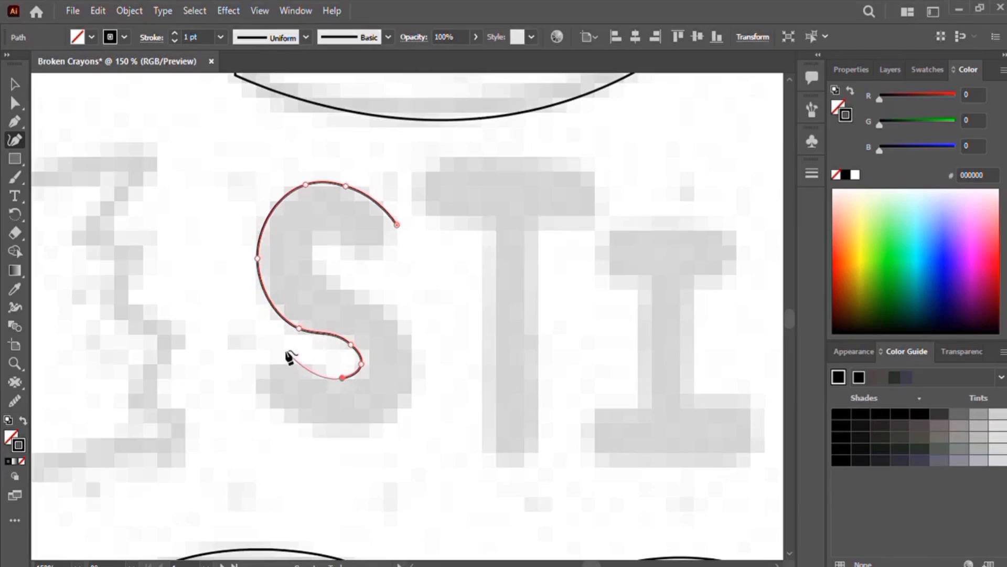
# Step: Continue the S outline around its bottom and inner curves and close the path
pyautogui.click(262, 392)
pyautogui.click(317, 429)
pyautogui.click(392, 419)
pyautogui.click(415, 353)
pyautogui.click(350, 292)
pyautogui.click(317, 270)
pyautogui.click(313, 238)
pyautogui.click(341, 237)
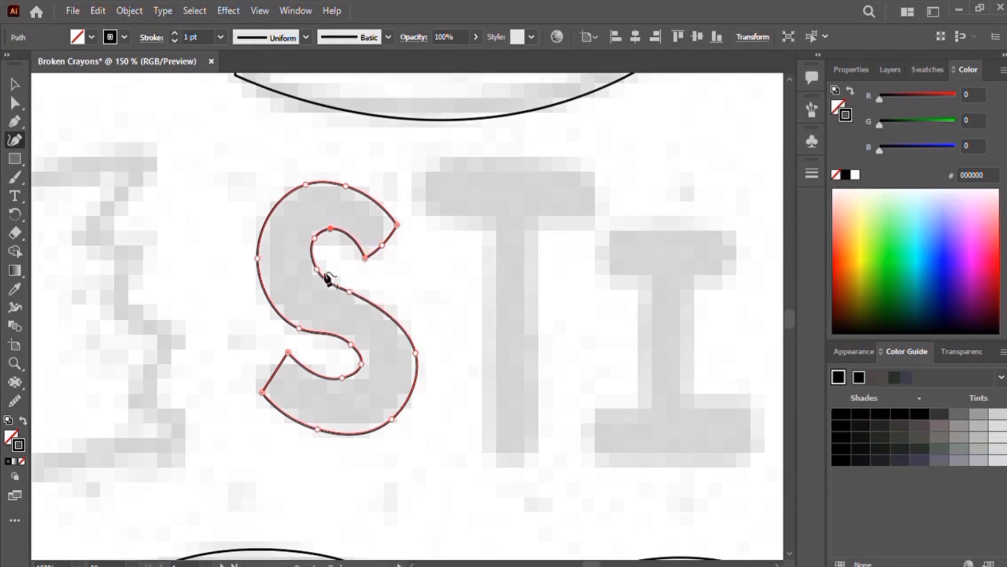
pyautogui.moveTo(309, 238); pyautogui.dragTo(309, 240)
# Step: Refine the S by deleting an anchor in its lower curve and dragging anchors to match the letter
pyautogui.moveTo(415, 352); pyautogui.dragTo(395, 311)
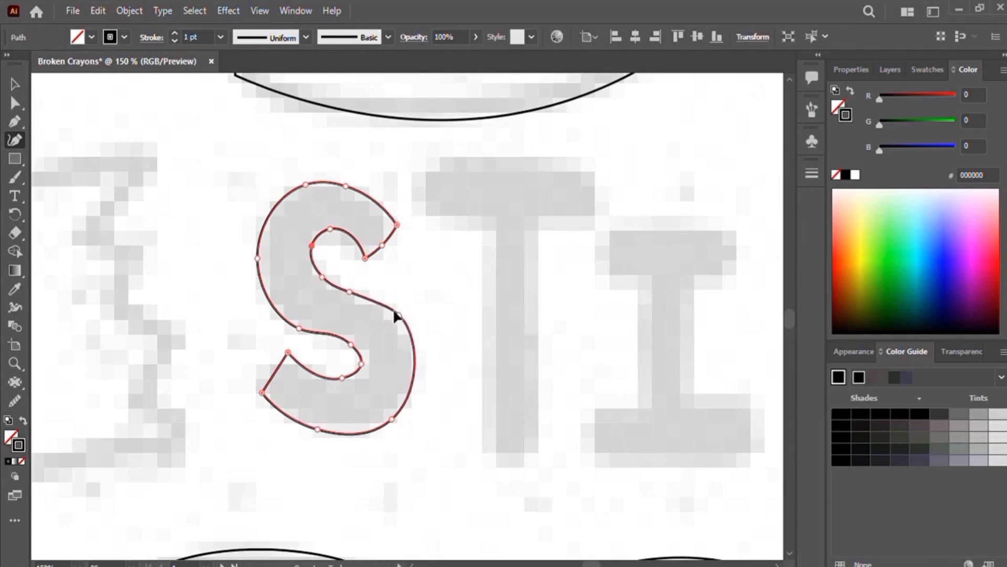
pyautogui.click(350, 344)
pyautogui.press('Delete')
pyautogui.moveTo(299, 329); pyautogui.dragTo(306, 321)
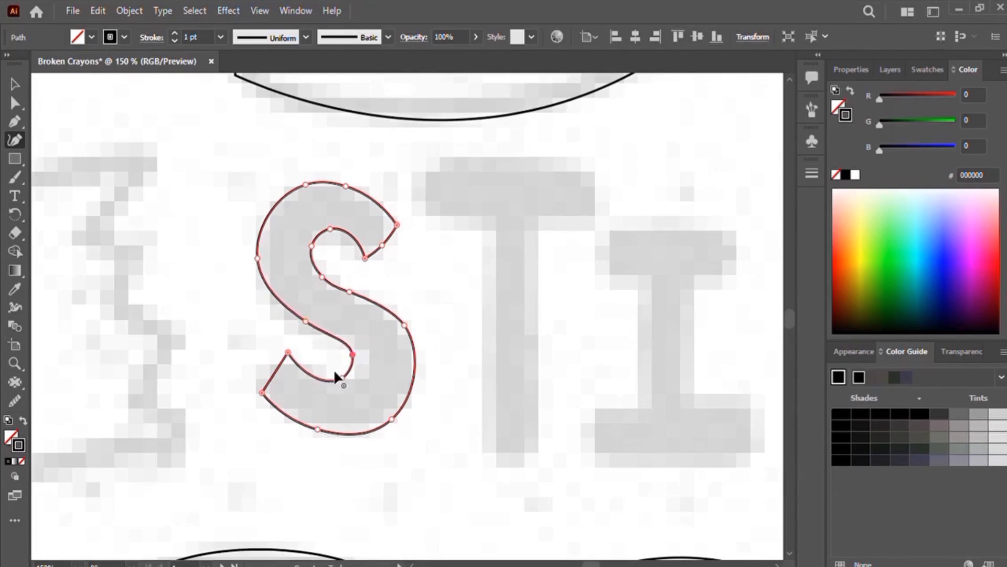
pyautogui.moveTo(252, 261); pyautogui.dragTo(253, 261)
pyautogui.moveTo(341, 182); pyautogui.dragTo(344, 177)
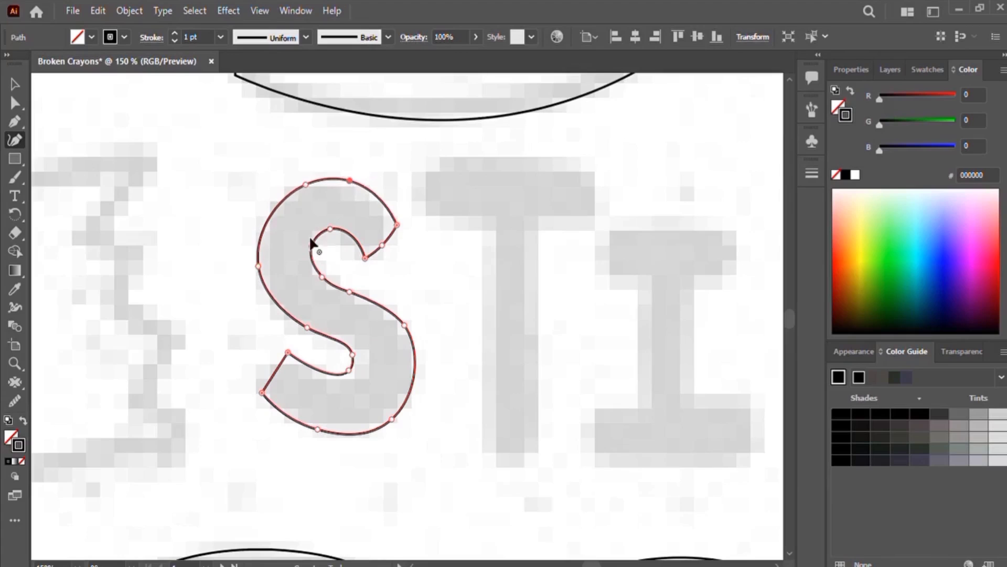
pyautogui.moveTo(309, 239); pyautogui.dragTo(311, 241)
pyautogui.moveTo(325, 225); pyautogui.dragTo(333, 229)
pyautogui.moveTo(310, 241); pyautogui.dragTo(313, 244)
pyautogui.moveTo(260, 390); pyautogui.dragTo(252, 401)
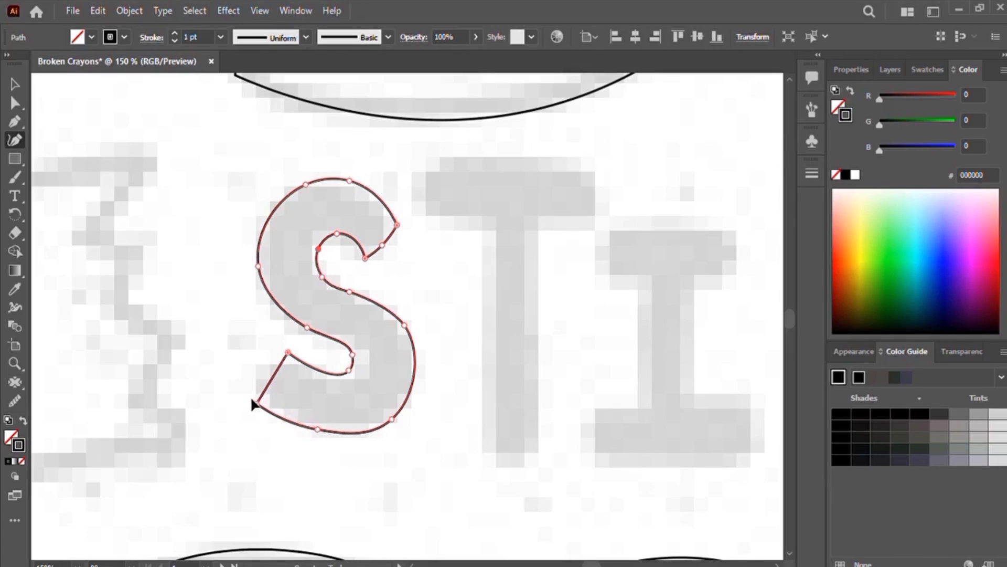
pyautogui.moveTo(392, 418); pyautogui.dragTo(397, 413)
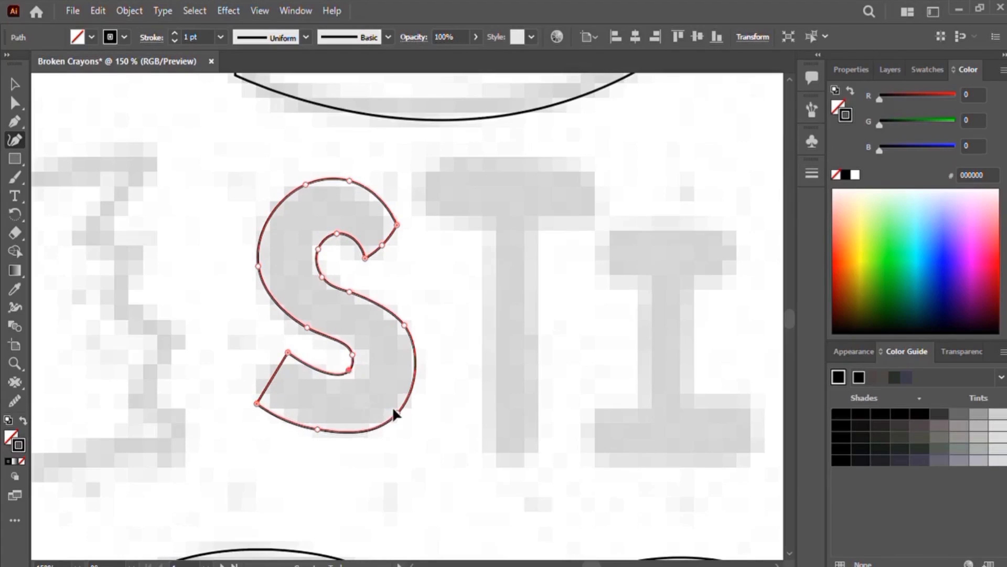
pyautogui.moveTo(254, 260); pyautogui.dragTo(256, 248)
# Step: Reselect the S and fine-tune its top, terminal and lower anchors with the Curvature tool
pyautogui.press('v')
pyautogui.click(196, 123)
pyautogui.moveTo(475, 331); pyautogui.dragTo(508, 381)
pyautogui.click(438, 382)
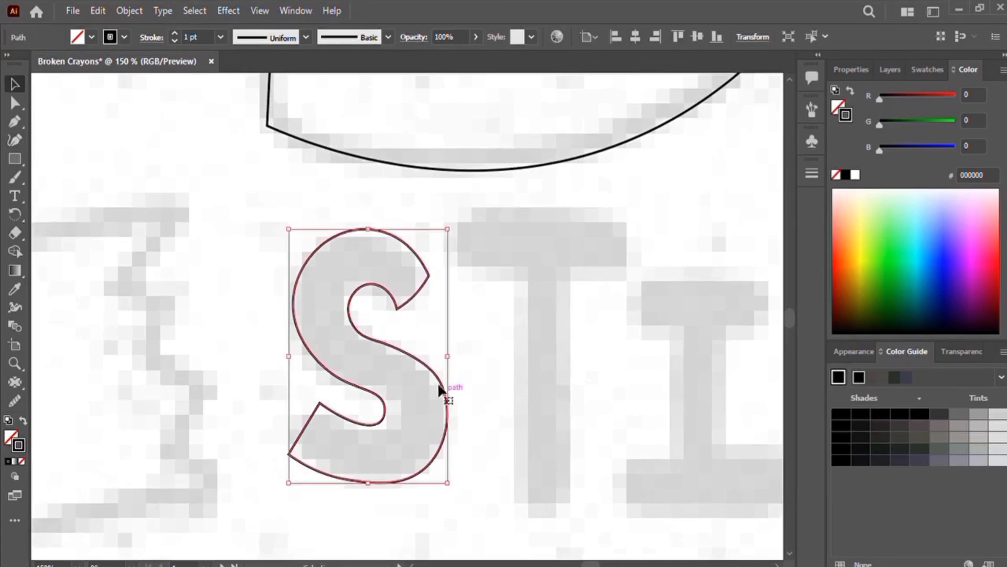
pyautogui.click(15, 139)
pyautogui.moveTo(336, 377); pyautogui.dragTo(313, 370)
pyautogui.moveTo(337, 234); pyautogui.dragTo(330, 234)
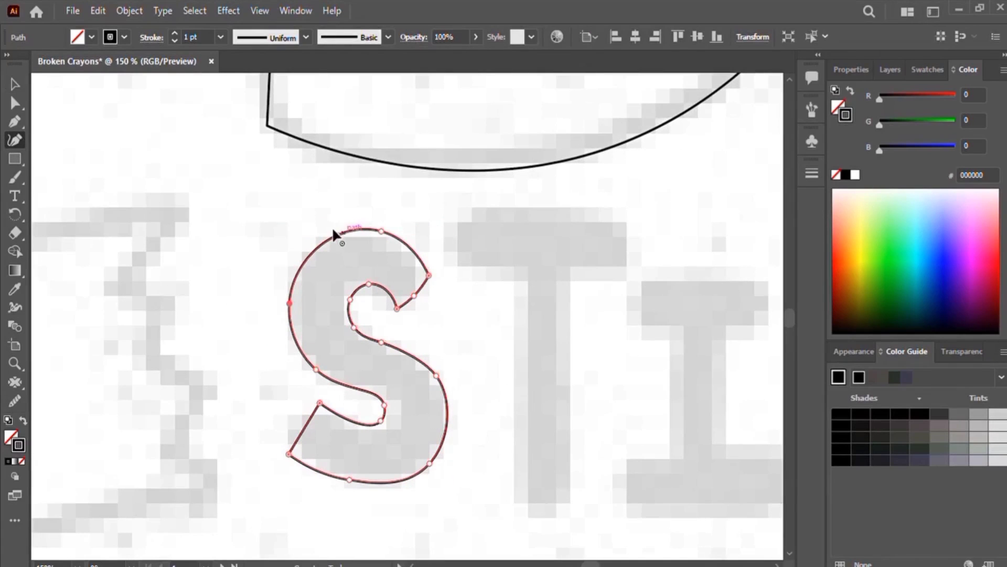
pyautogui.moveTo(430, 274); pyautogui.dragTo(436, 259)
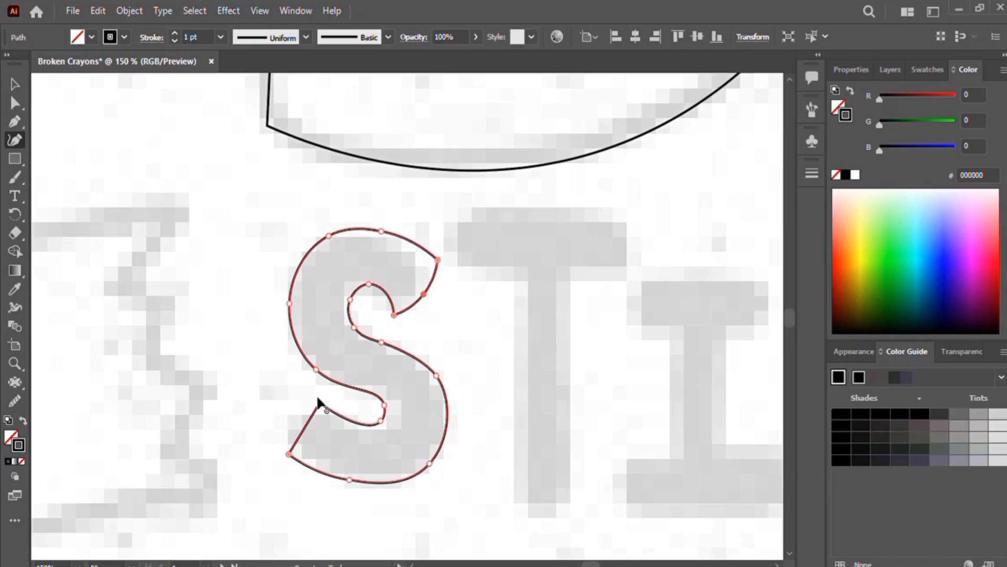
pyautogui.moveTo(318, 401); pyautogui.dragTo(324, 393)
pyautogui.moveTo(381, 421); pyautogui.dragTo(380, 421)
pyautogui.moveTo(385, 405); pyautogui.dragTo(388, 407)
pyautogui.moveTo(315, 369); pyautogui.dragTo(311, 365)
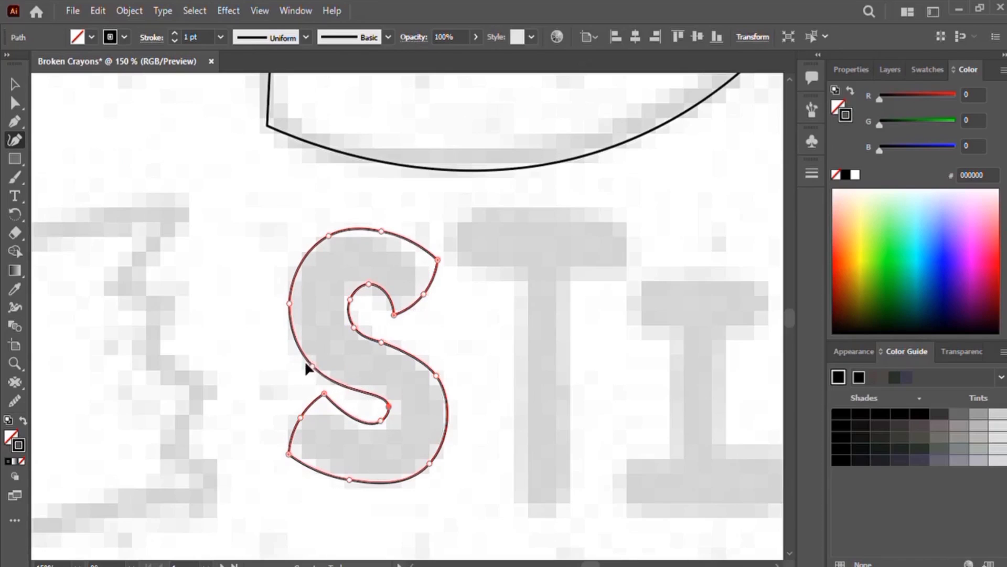
# Step: Delete the S's top anchor, try removing two more anchors, and deselect the letter
pyautogui.click(381, 230)
pyautogui.press('Delete')
pyautogui.click(430, 462)
pyautogui.press('Delete')
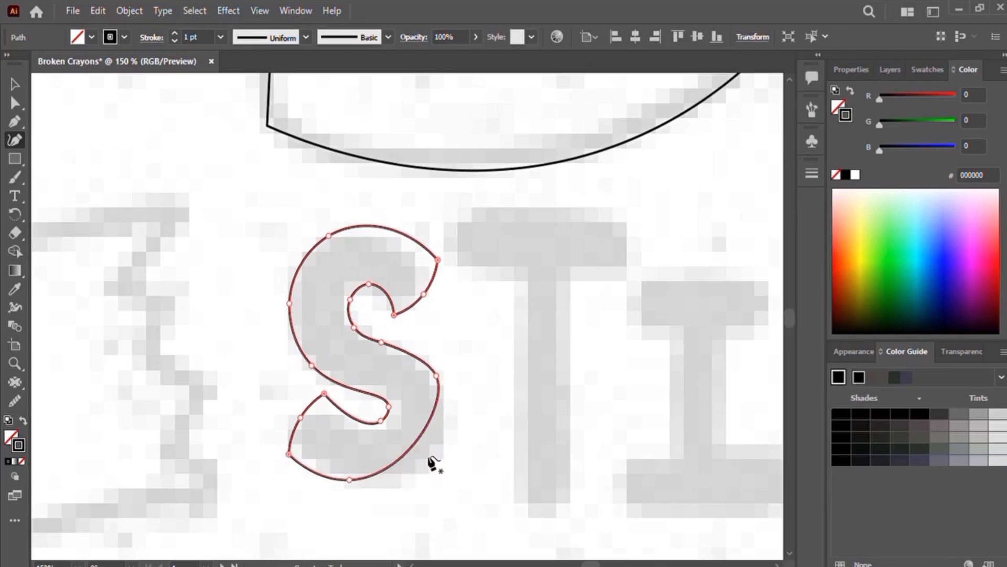
pyautogui.hotkey('ctrl', 'z')
pyautogui.click(436, 375)
pyautogui.press('Delete')
pyautogui.hotkey('ctrl', 'z')
pyautogui.press('v')
pyautogui.click(504, 349)
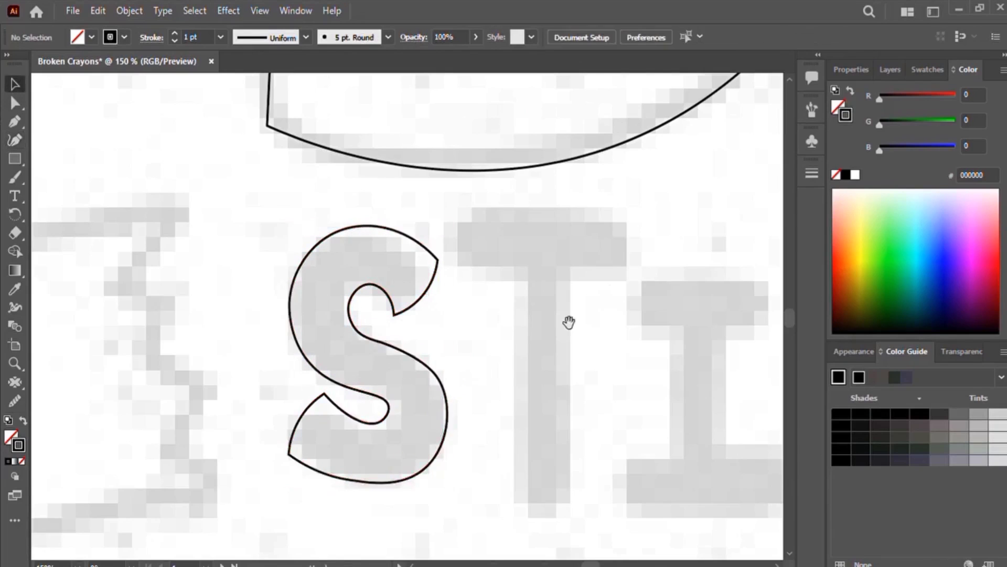
# Step: Trace the T's outline as a closed path around its crossbar and stem
pyautogui.moveTo(568, 321); pyautogui.dragTo(472, 315)
pyautogui.moveTo(357, 316); pyautogui.dragTo(320, 326)
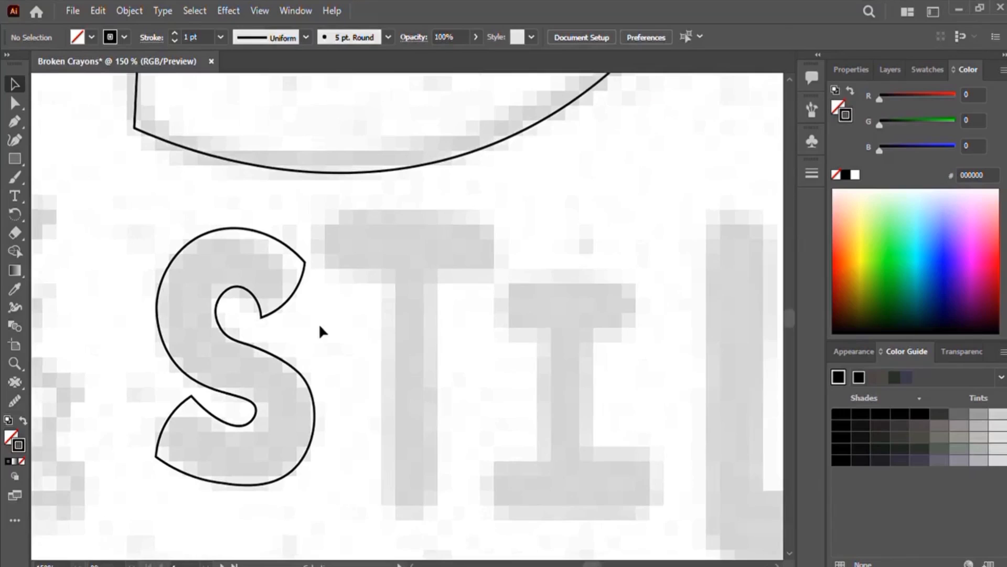
pyautogui.click(15, 140)
pyautogui.click(324, 211)
pyautogui.click(316, 241)
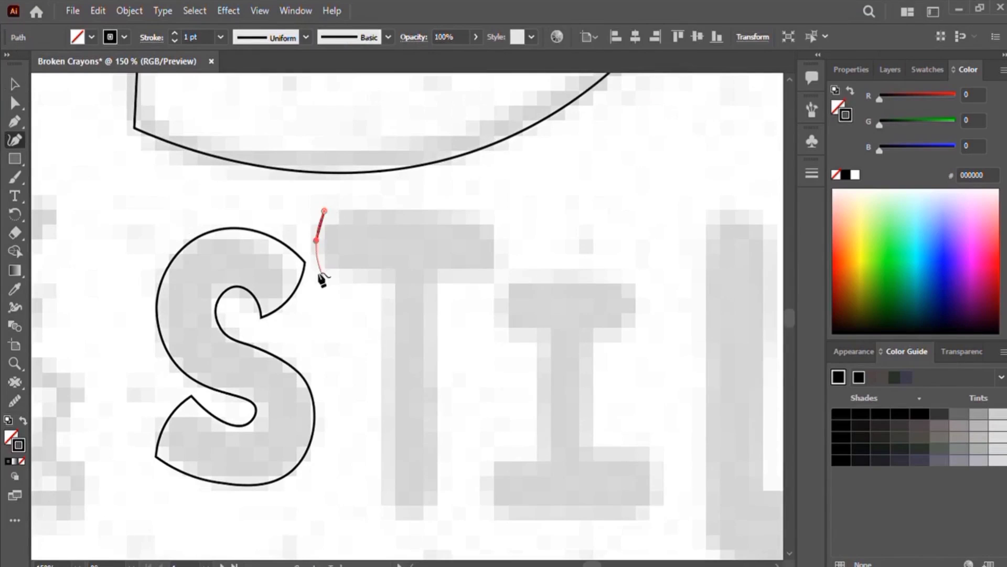
pyautogui.click(386, 269)
pyautogui.click(385, 506)
pyautogui.click(407, 518)
pyautogui.click(435, 507)
pyautogui.click(436, 270)
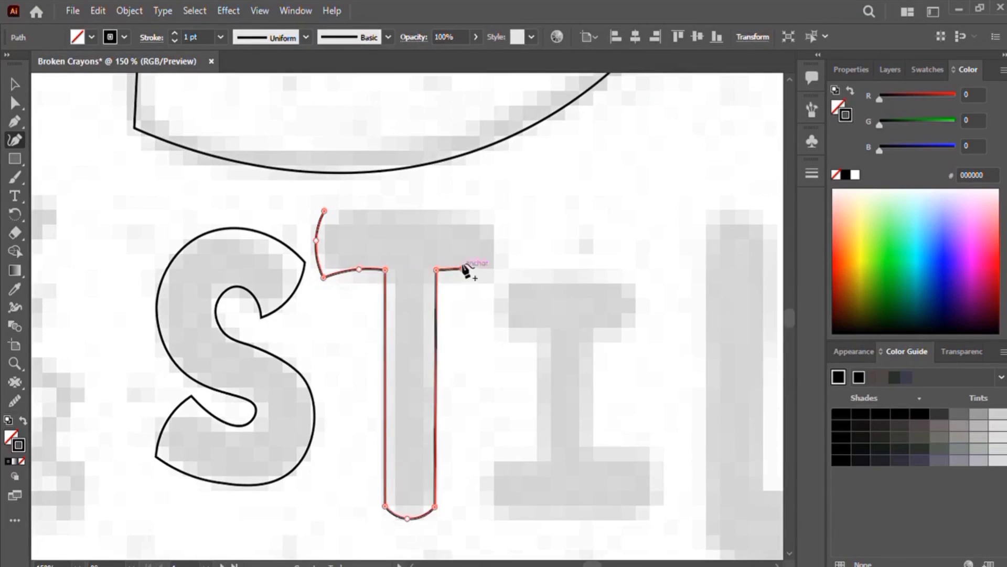
pyautogui.click(506, 241)
pyautogui.click(495, 205)
pyautogui.click(324, 211)
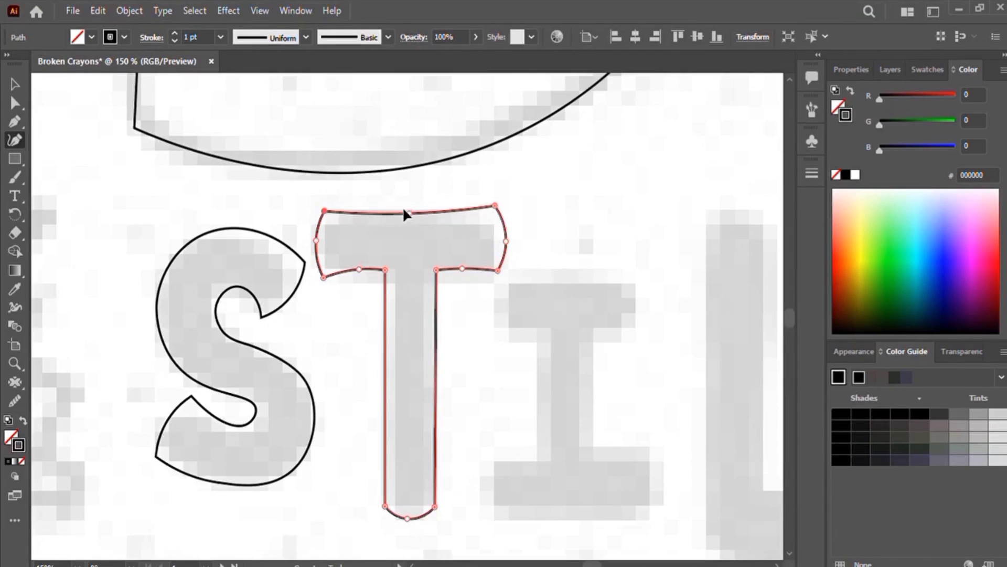
# Step: Trace the I's outline as a closed path with squared corners
pyautogui.hscroll(6, 427, 332)
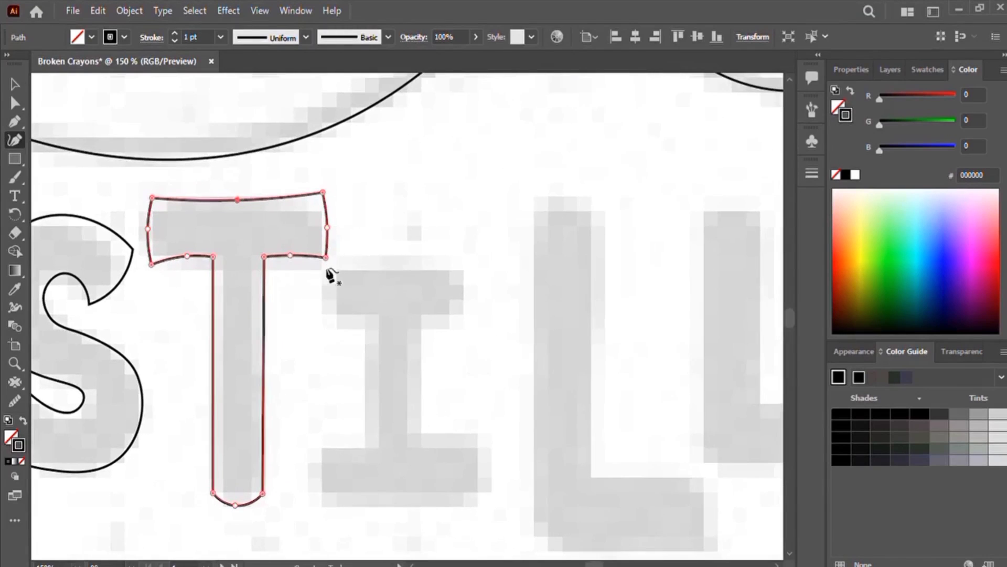
pyautogui.click(328, 271)
pyautogui.click(331, 323)
pyautogui.click(367, 323)
pyautogui.click(366, 445)
pyautogui.click(317, 445)
pyautogui.click(317, 502)
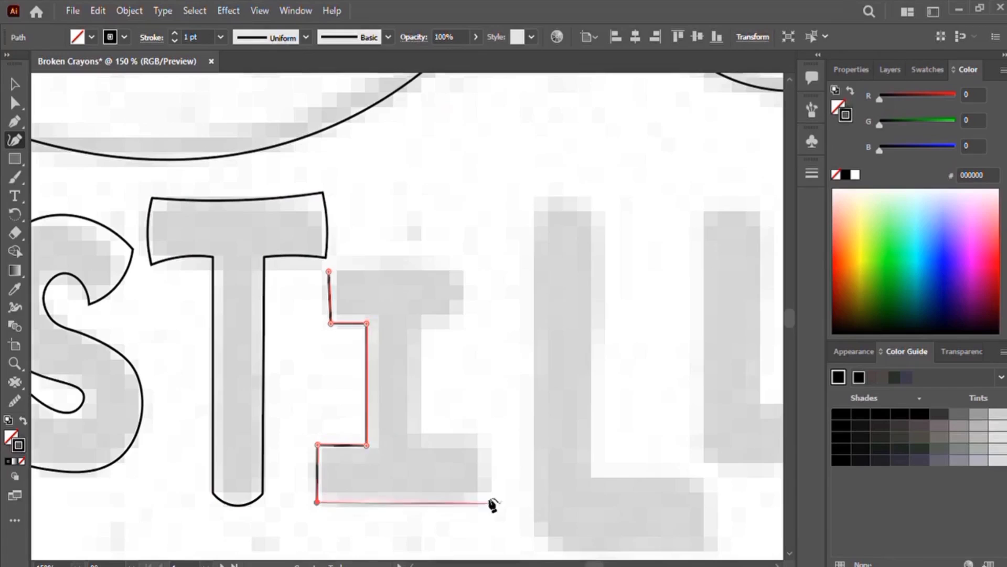
pyautogui.click(489, 501)
pyautogui.click(488, 444)
pyautogui.click(422, 444)
pyautogui.click(420, 321)
pyautogui.click(462, 321)
pyautogui.click(463, 265)
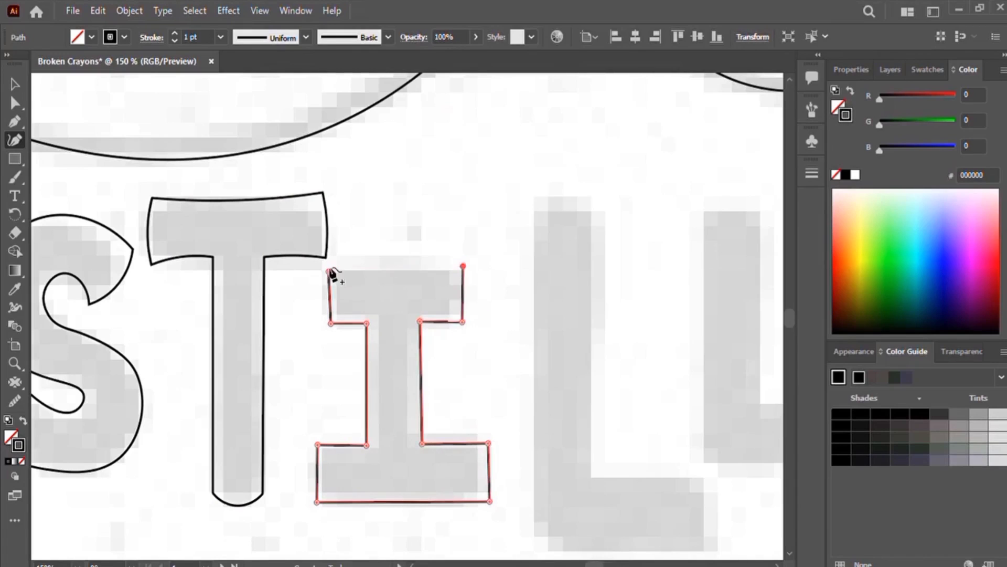
pyautogui.click(329, 271)
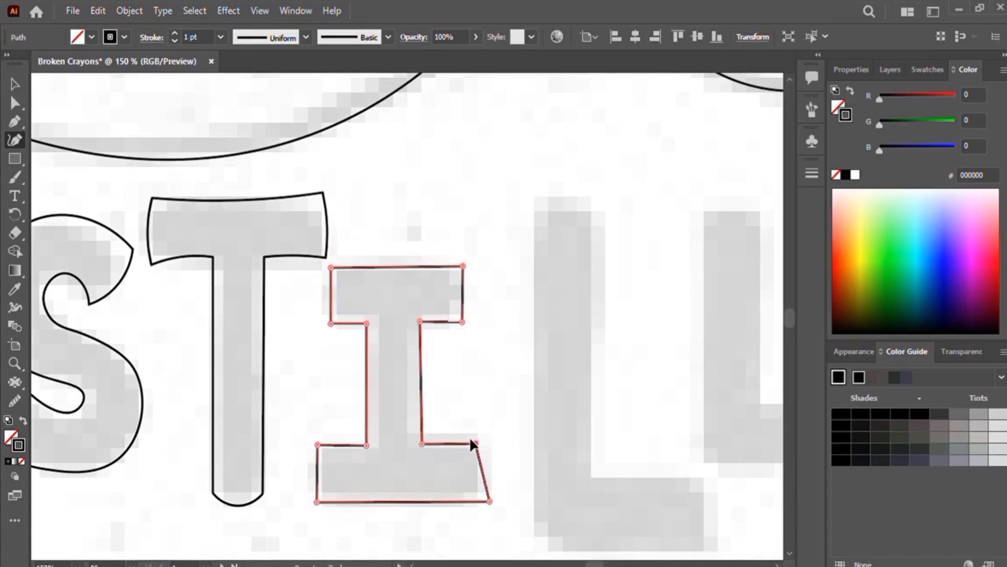
# Step: Nudge the I's corner anchors to straighten its edges
pyautogui.moveTo(479, 501); pyautogui.dragTo(477, 502)
pyautogui.moveTo(330, 267); pyautogui.dragTo(327, 268)
pyautogui.moveTo(331, 323); pyautogui.dragTo(327, 323)
pyautogui.moveTo(420, 321); pyautogui.dragTo(420, 325)
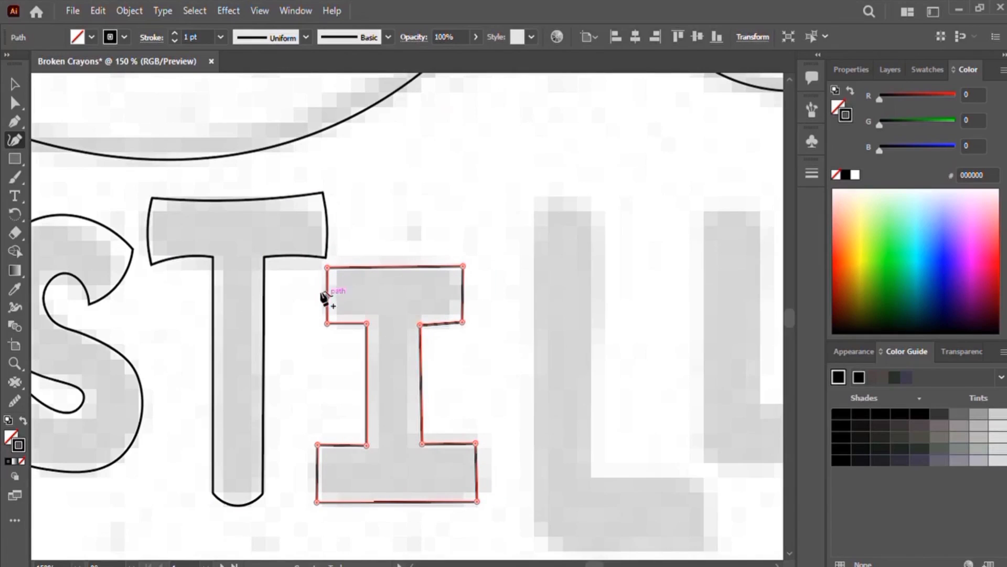
# Step: Add curve points to the I's serif ends so they bow slightly outward
pyautogui.moveTo(463, 295); pyautogui.dragTo(466, 297)
pyautogui.moveTo(317, 472); pyautogui.dragTo(314, 473)
pyautogui.moveTo(476, 472); pyautogui.dragTo(479, 472)
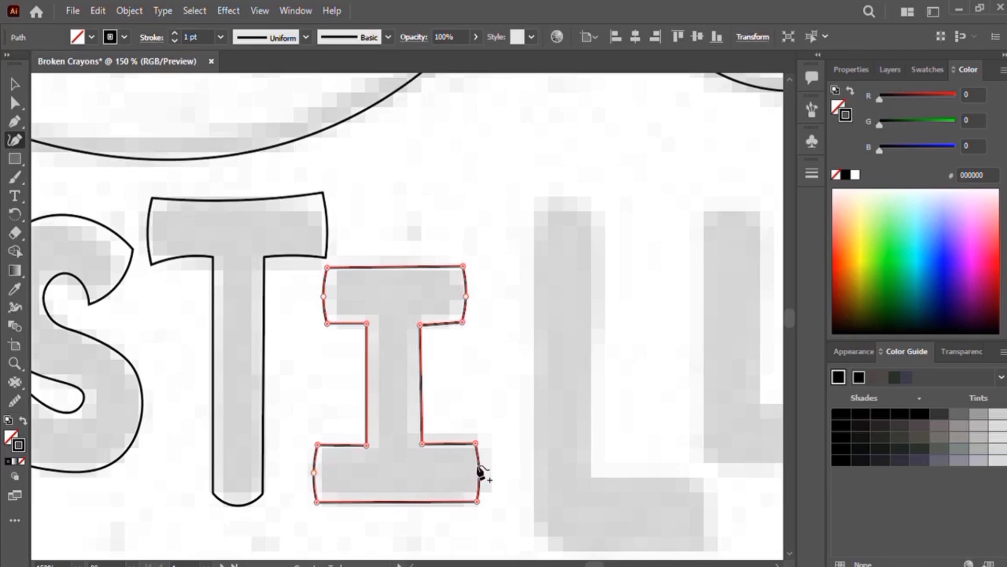
# Step: Trace the first L's outline as a closed path around its stem and foot
pyautogui.moveTo(558, 463); pyautogui.dragTo(375, 399)
pyautogui.click(356, 142)
pyautogui.click(349, 311)
pyautogui.click(356, 480)
pyautogui.click(451, 489)
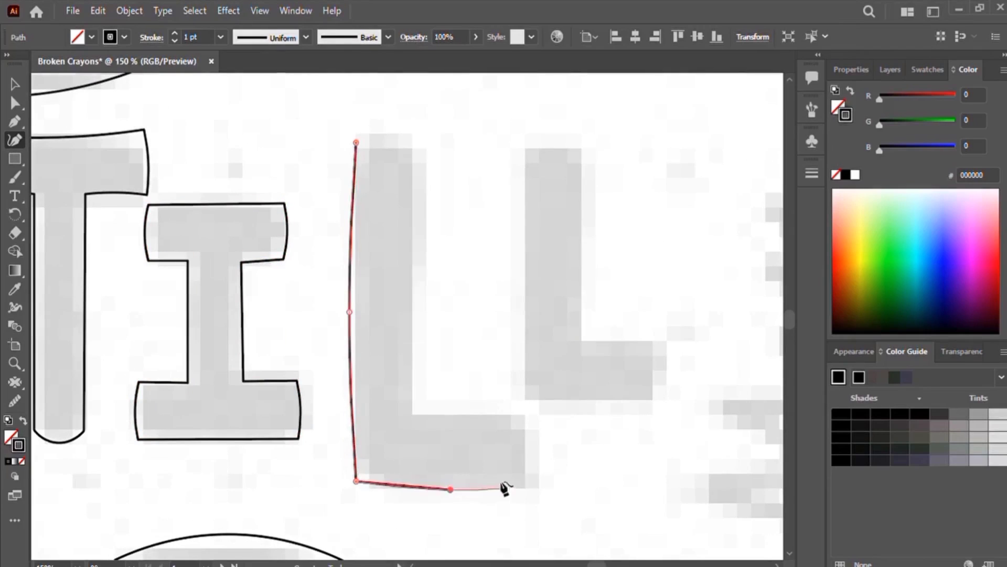
pyautogui.click(532, 481)
pyautogui.click(532, 415)
pyautogui.click(454, 421)
pyautogui.click(414, 416)
pyautogui.click(409, 314)
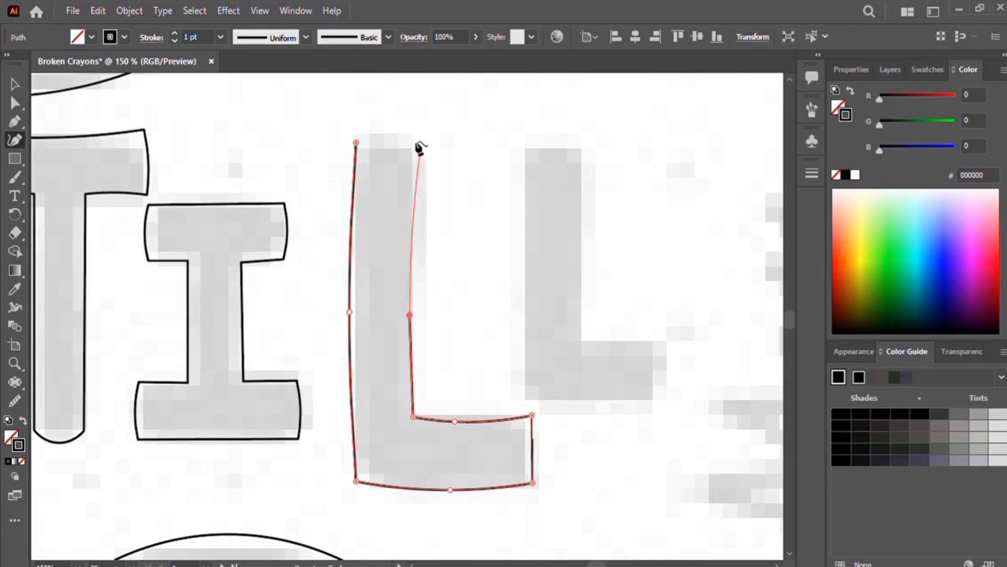
pyautogui.click(421, 145)
pyautogui.click(385, 131)
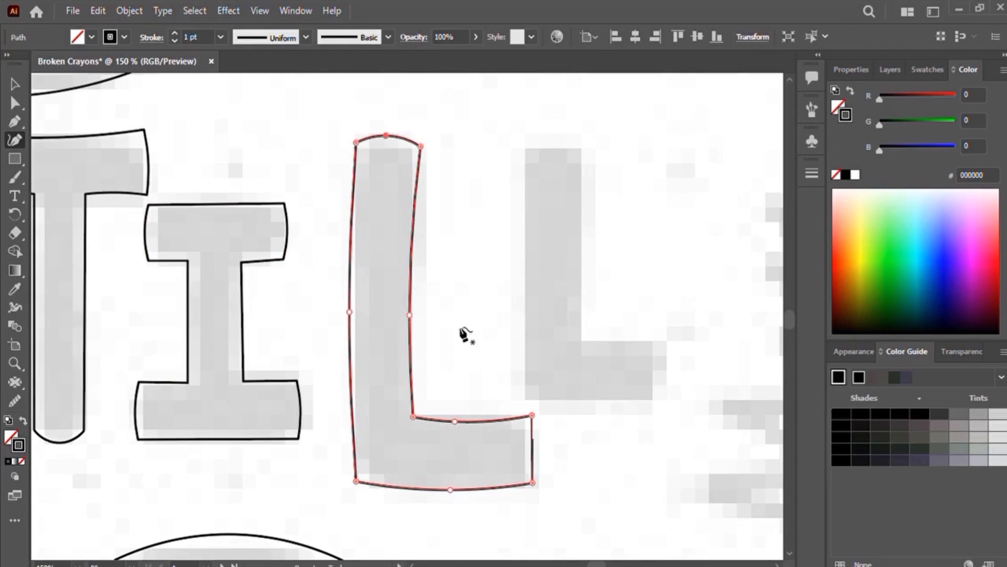
# Step: Trace the second L's outline as a closed path, nudge its stem anchor, and deselect it
pyautogui.moveTo(492, 342); pyautogui.dragTo(354, 362)
pyautogui.click(385, 161)
pyautogui.click(375, 273)
pyautogui.click(381, 413)
pyautogui.click(445, 420)
pyautogui.click(519, 415)
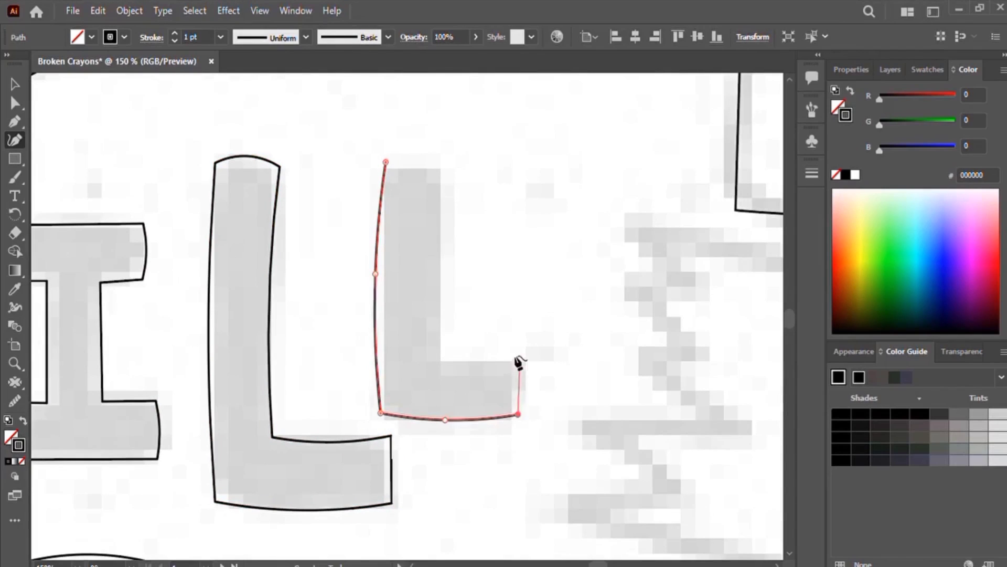
pyautogui.click(434, 279)
pyautogui.click(447, 168)
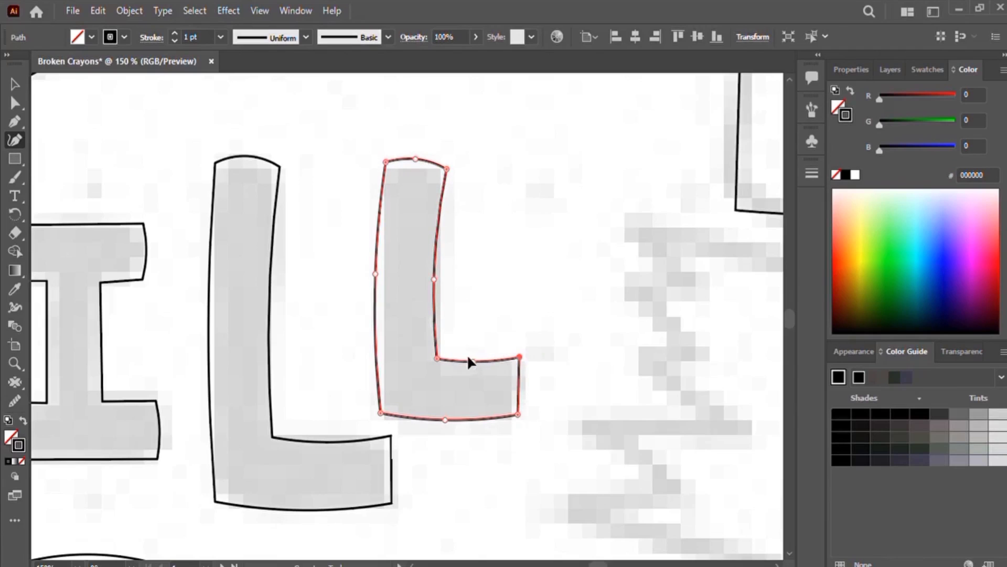
pyautogui.moveTo(375, 274); pyautogui.dragTo(378, 273)
pyautogui.press('v')
pyautogui.click(541, 99)
# Step: Trace the left crayon piece as a closed path with a jagged broken end and a curved back
pyautogui.hotkey('ctrl', '-')
pyautogui.hotkey('ctrl', '-')
pyautogui.hotkey('ctrl', '-')
pyautogui.hotkey('ctrl', '-')
pyautogui.hotkey('ctrl', '-')
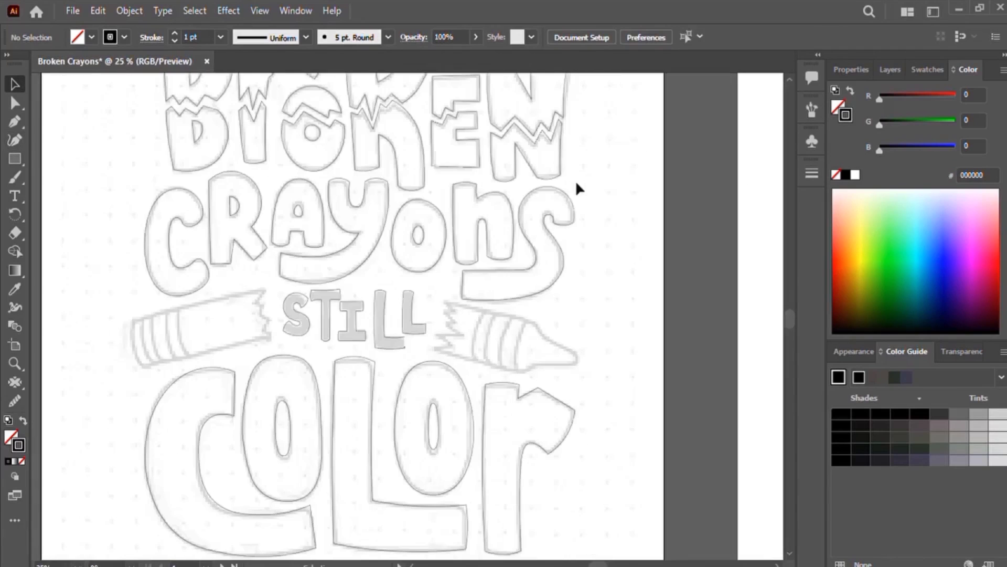
pyautogui.moveTo(396, 435); pyautogui.dragTo(484, 475)
pyautogui.hotkey('ctrl', '+')
pyautogui.hotkey('ctrl', '+')
pyautogui.hotkey('ctrl', '+')
pyautogui.hotkey('ctrl', '+')
pyautogui.click(14, 135)
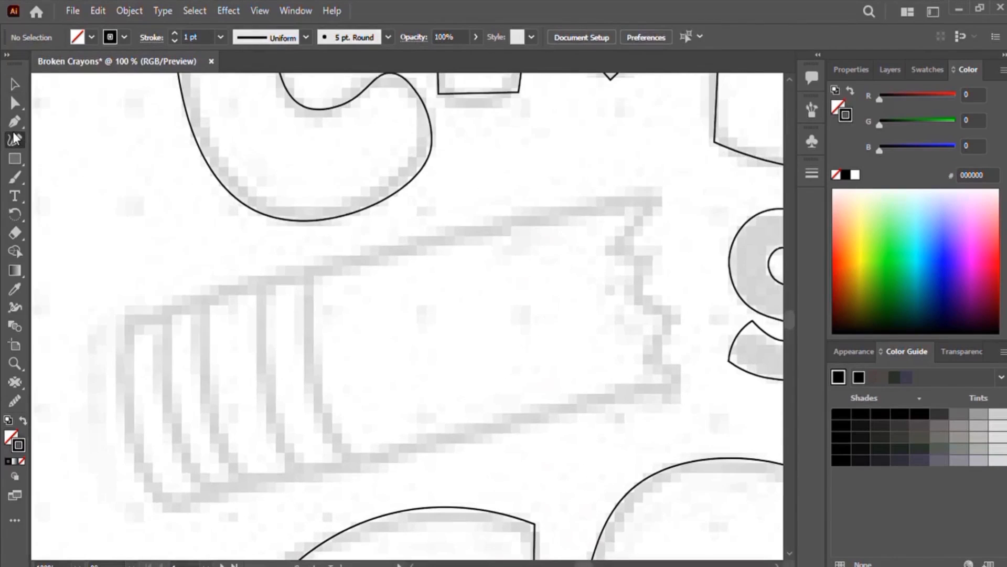
pyautogui.click(127, 316)
pyautogui.click(164, 512)
pyautogui.click(125, 427)
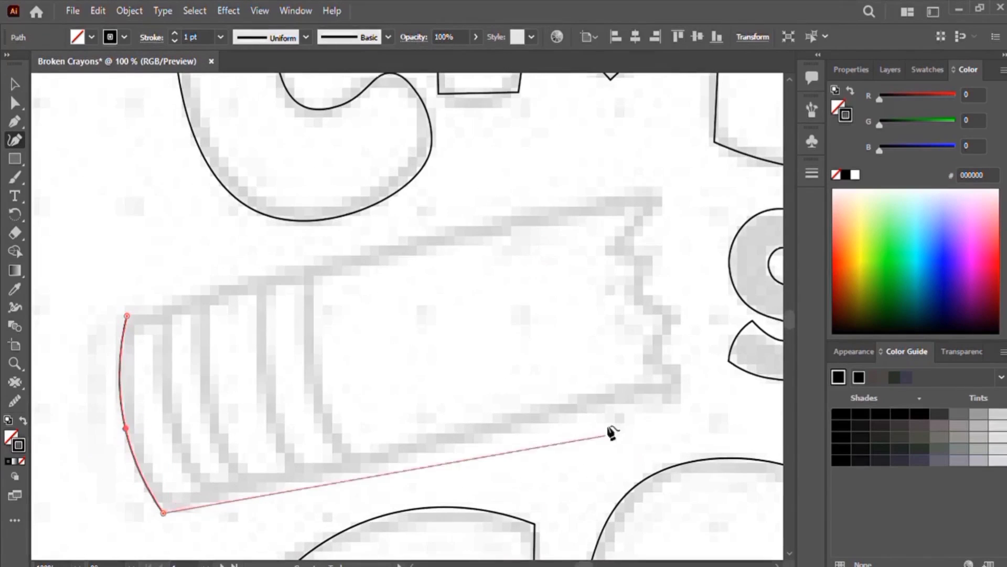
pyautogui.click(684, 382)
pyautogui.click(649, 360)
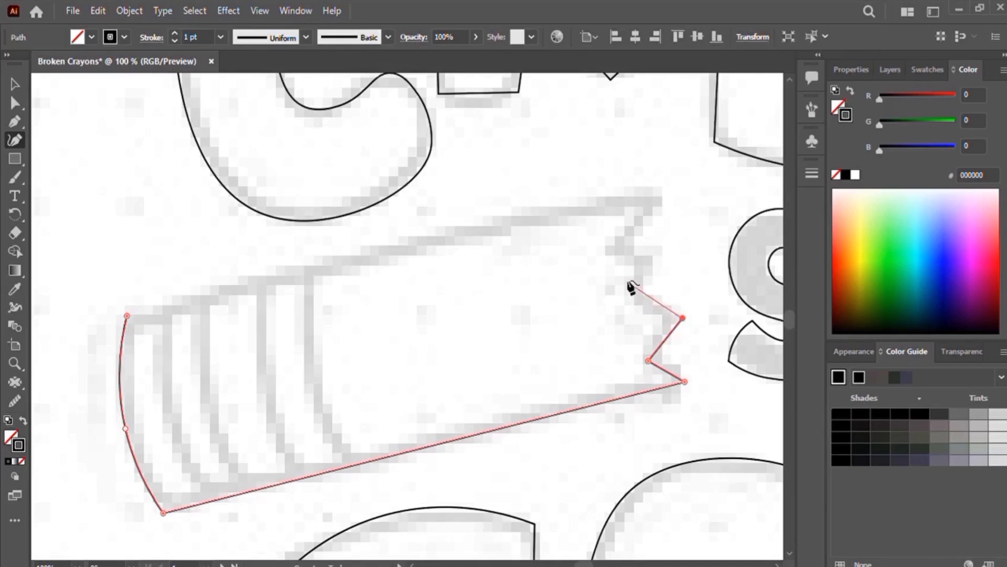
pyautogui.click(670, 187)
pyautogui.click(126, 316)
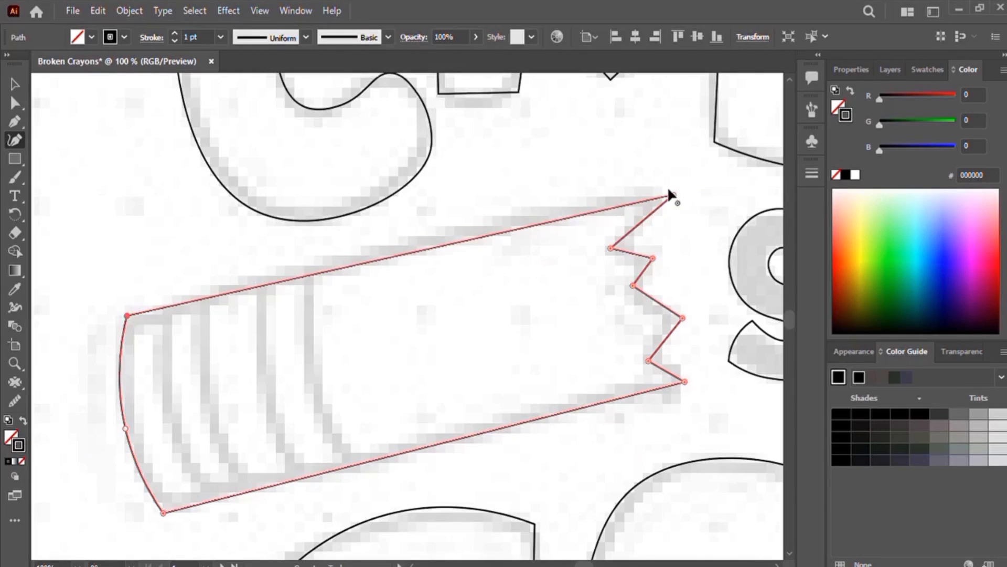
pyautogui.moveTo(124, 428); pyautogui.dragTo(109, 433)
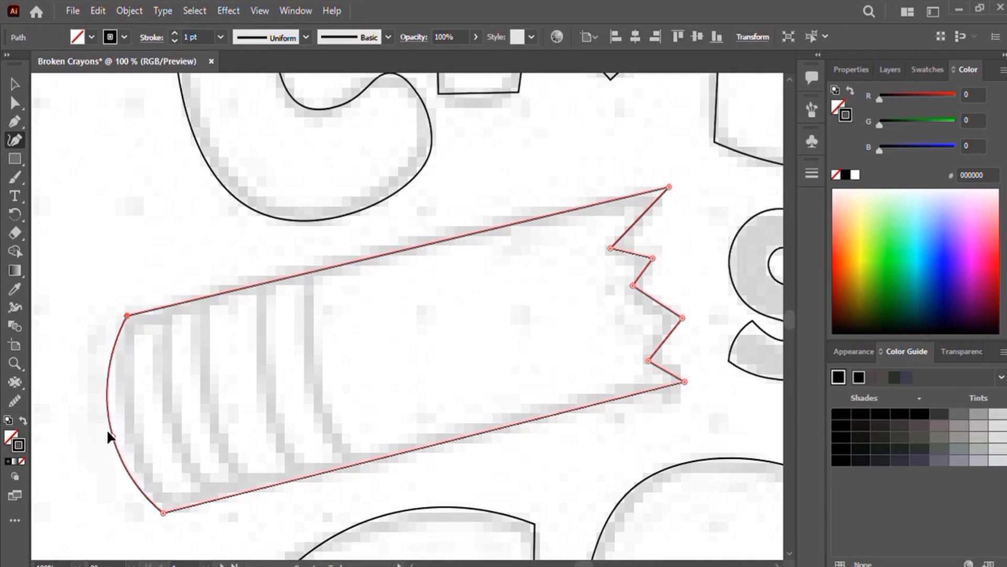
# Step: Trace the right crayon piece as a closed path from its jagged broken end around the pointed tip
pyautogui.moveTo(777, 468); pyautogui.dragTo(116, 472)
pyautogui.moveTo(766, 420); pyautogui.dragTo(488, 424)
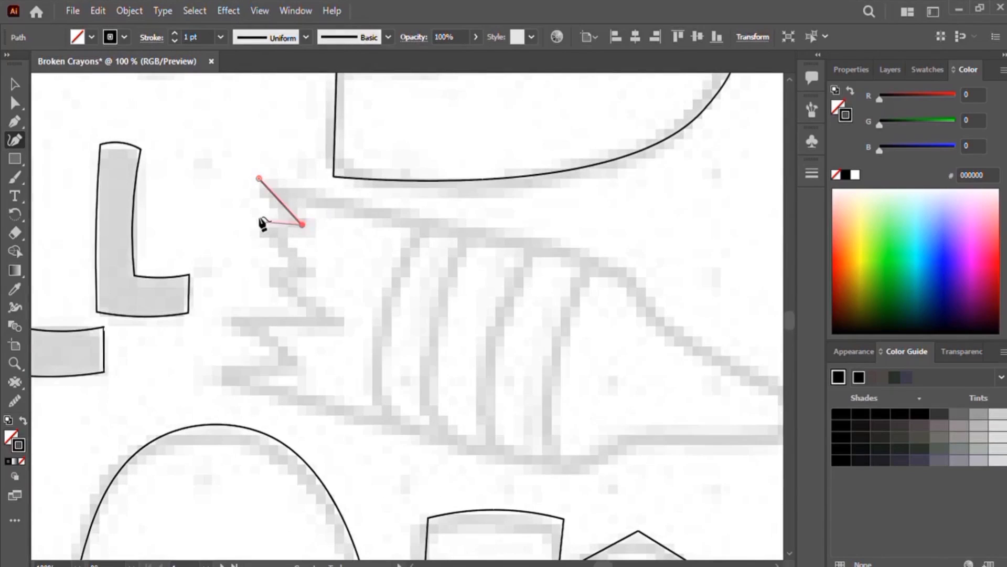
pyautogui.click(307, 272)
pyautogui.click(263, 270)
pyautogui.click(336, 324)
pyautogui.click(223, 314)
pyautogui.click(296, 363)
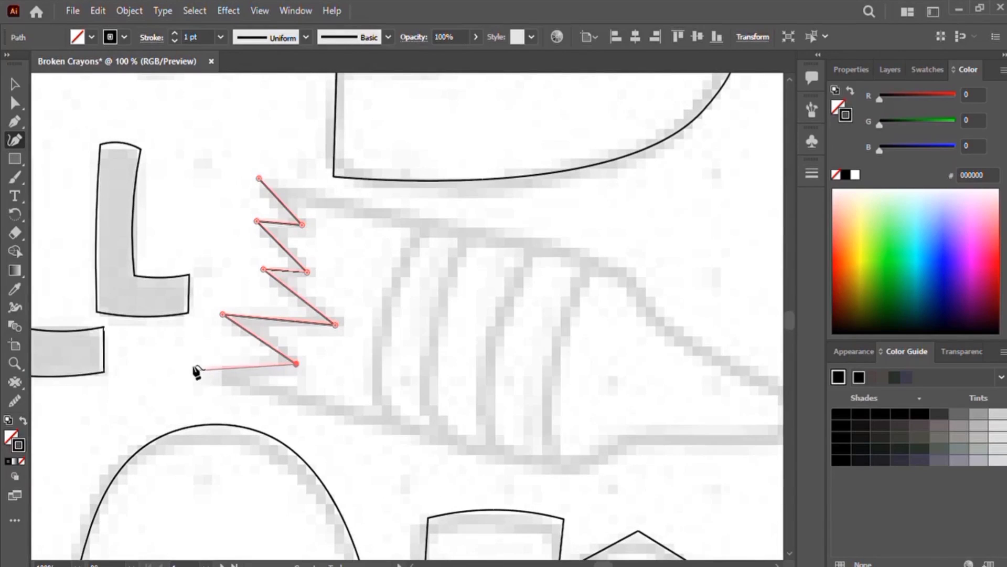
pyautogui.click(188, 371)
pyautogui.click(562, 471)
pyautogui.click(621, 441)
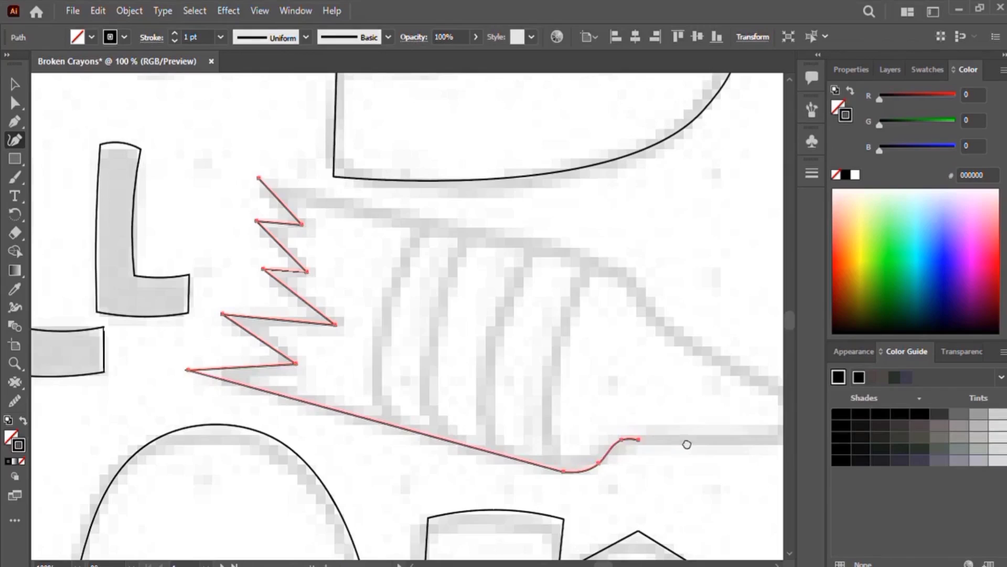
pyautogui.hscroll(5, 688, 445)
pyautogui.click(350, 438)
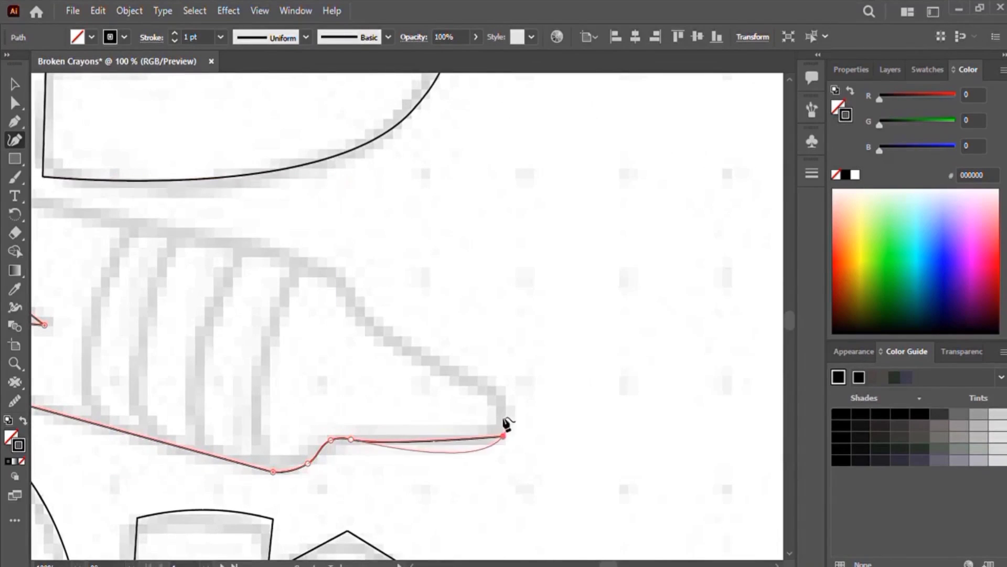
pyautogui.click(508, 421)
pyautogui.click(507, 406)
pyautogui.click(371, 322)
pyautogui.click(356, 301)
pyautogui.click(346, 271)
pyautogui.moveTo(312, 268); pyautogui.dragTo(533, 328)
pyautogui.click(503, 310)
pyautogui.click(158, 229)
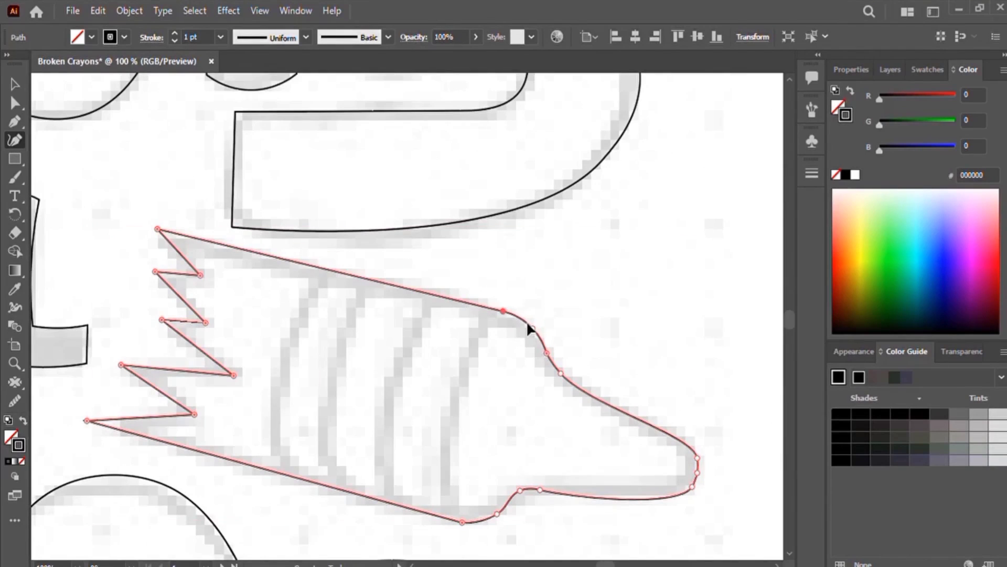
# Step: Add and adjust anchors along the right crayon's tip curve, then deselect the path
pyautogui.click(552, 361)
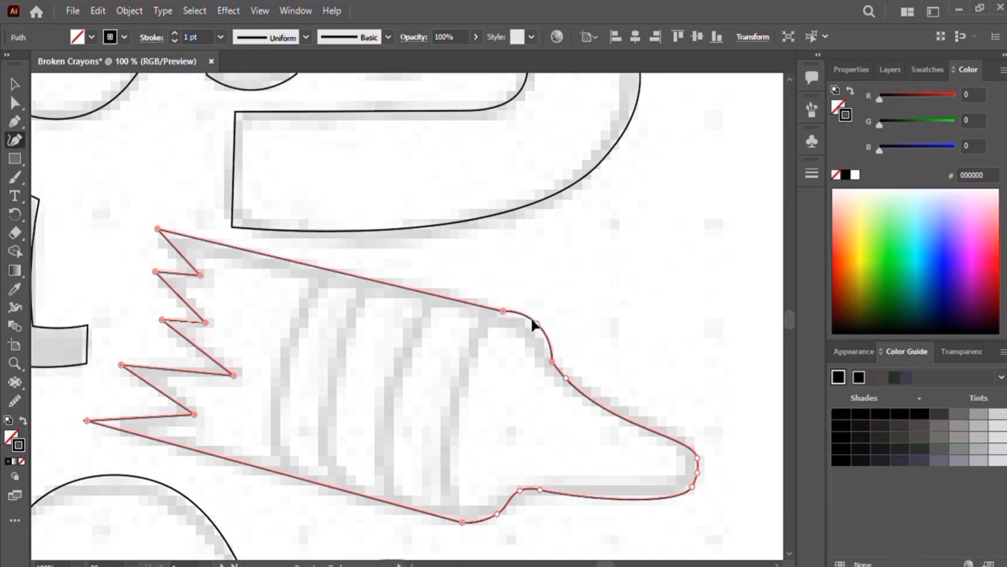
pyautogui.moveTo(532, 321); pyautogui.dragTo(534, 326)
pyautogui.moveTo(562, 376); pyautogui.dragTo(563, 370)
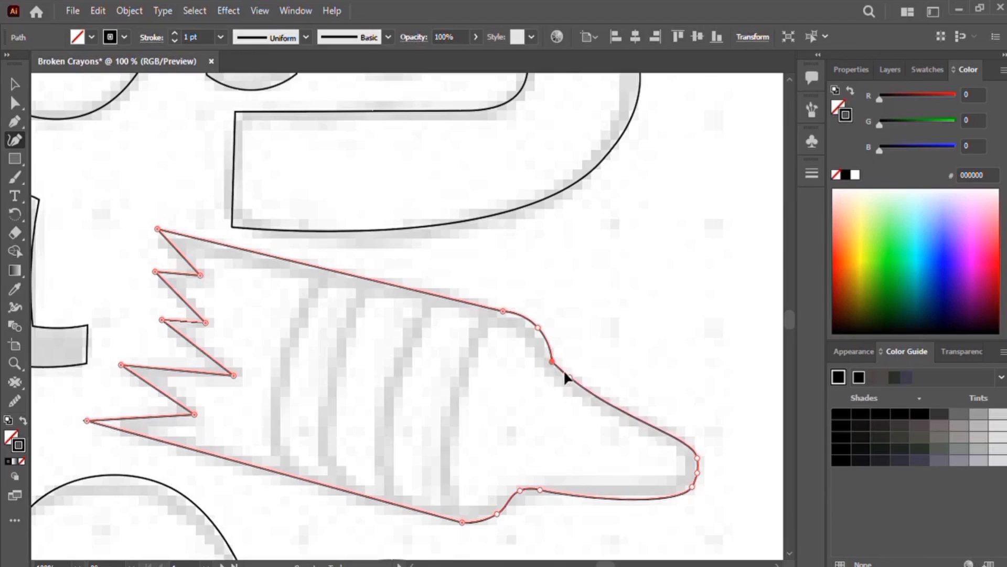
pyautogui.moveTo(656, 373); pyautogui.dragTo(461, 284)
pyautogui.hotkey('ctrl', '=')
pyautogui.hotkey('ctrl', '=')
pyautogui.moveTo(439, 397); pyautogui.dragTo(257, 276)
pyautogui.moveTo(406, 358); pyautogui.dragTo(412, 287)
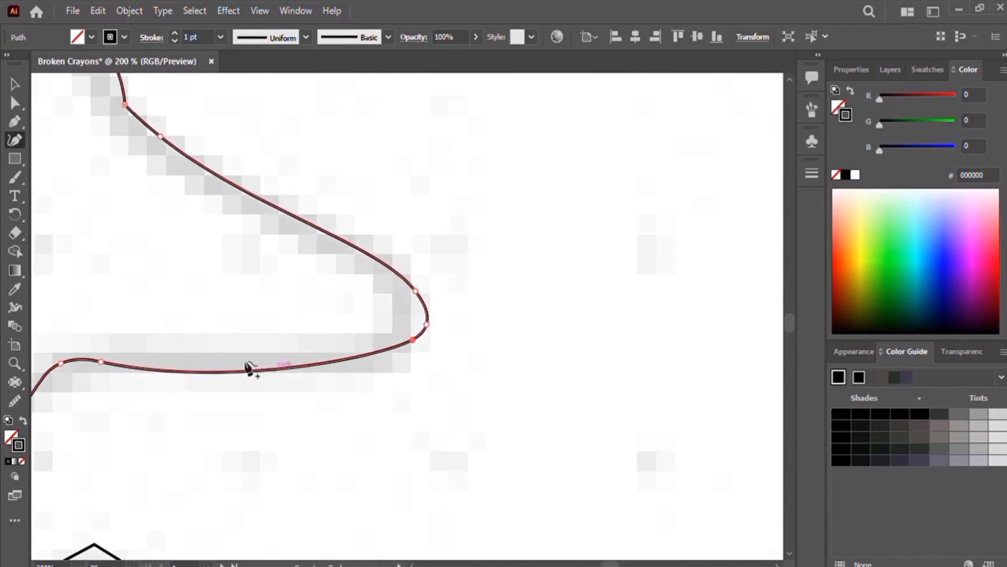
pyautogui.moveTo(282, 334); pyautogui.dragTo(504, 353)
pyautogui.moveTo(632, 306); pyautogui.dragTo(635, 304)
pyautogui.moveTo(643, 337)
pyautogui.mouseDown()
pyautogui.moveTo(638, 328)
pyautogui.moveTo(634, 344)
pyautogui.mouseUp()
pyautogui.hotkey('ctrl', '-')
pyautogui.hotkey('ctrl', '-')
pyautogui.hotkey('ctrl', '-')
pyautogui.hotkey('ctrl', '-')
pyautogui.hotkey('ctrl', '-')
pyautogui.press('v')
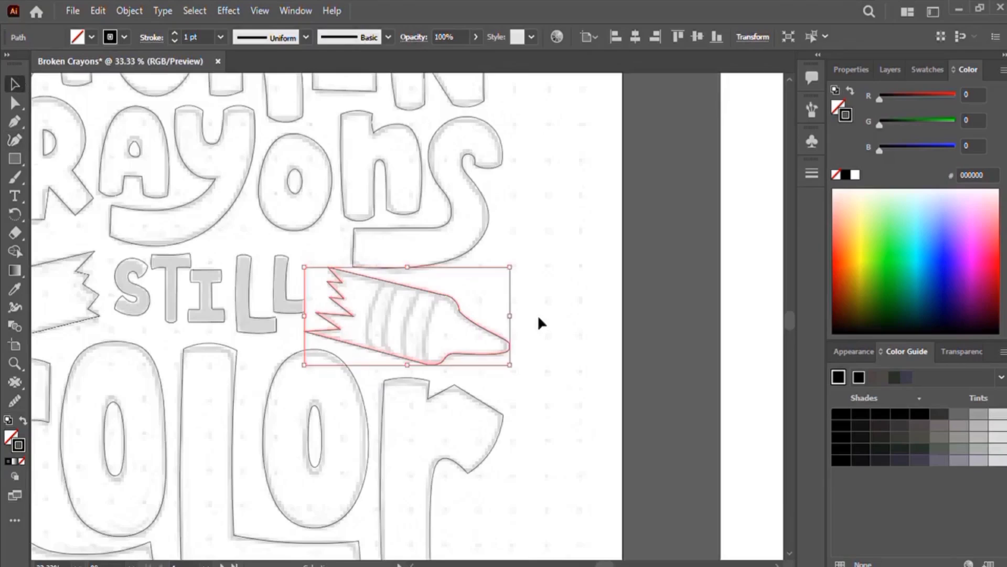
pyautogui.click(538, 316)
# Step: Select the stripe shapes on both crayons and fill them with a light gray
pyautogui.moveTo(550, 318)
pyautogui.mouseDown()
pyautogui.moveTo(698, 379)
pyautogui.moveTo(720, 441)
pyautogui.moveTo(717, 393)
pyautogui.moveTo(748, 352)
pyautogui.mouseUp()
pyautogui.hotkey('ctrl', '-')
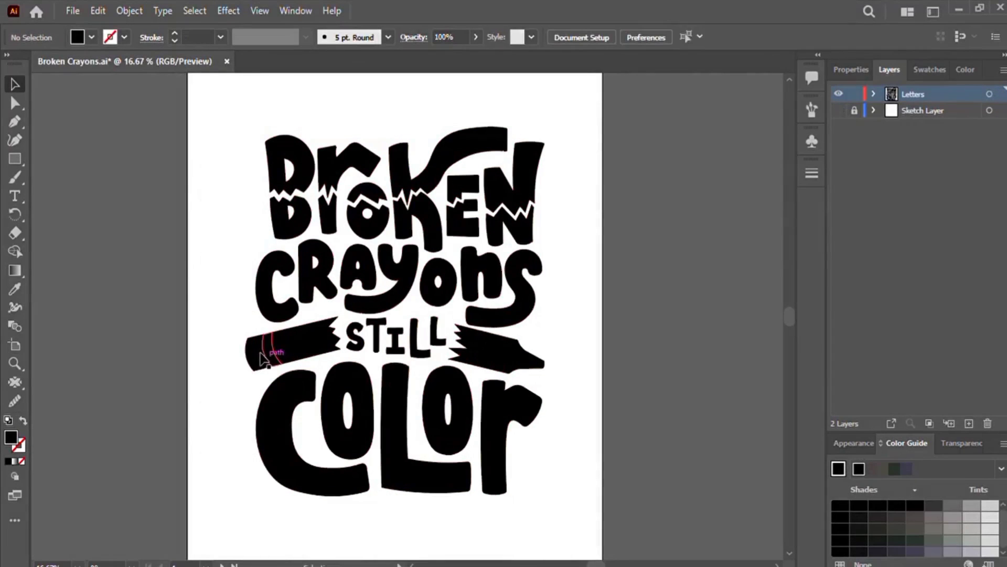
pyautogui.click(275, 353)
pyautogui.click(89, 152)
pyautogui.click(273, 356)
pyautogui.keyDown('shift'); pyautogui.click(255, 352); pyautogui.keyUp('shift')
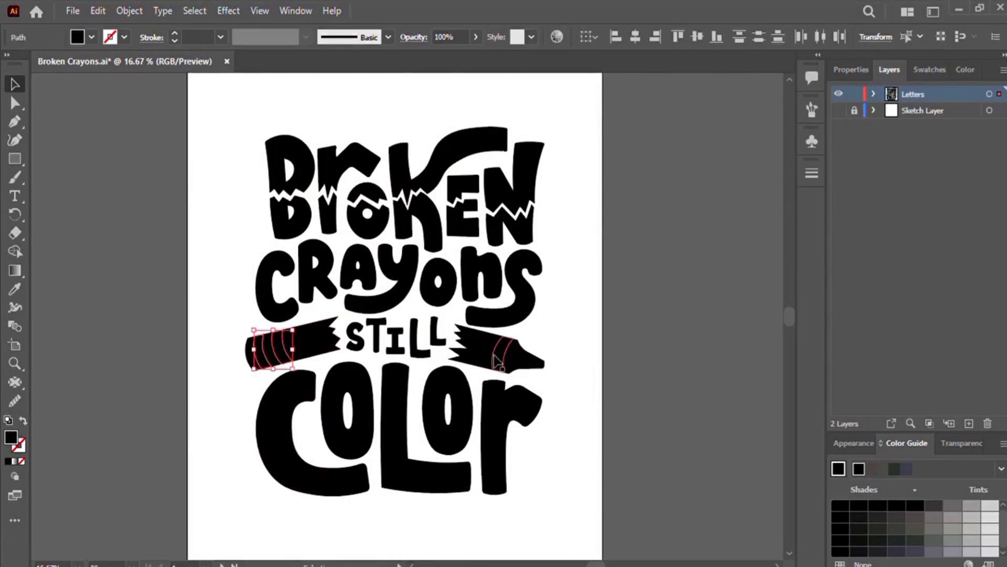
pyautogui.click(492, 359)
pyautogui.keyDown('shift'); pyautogui.click(473, 358); pyautogui.keyUp('shift')
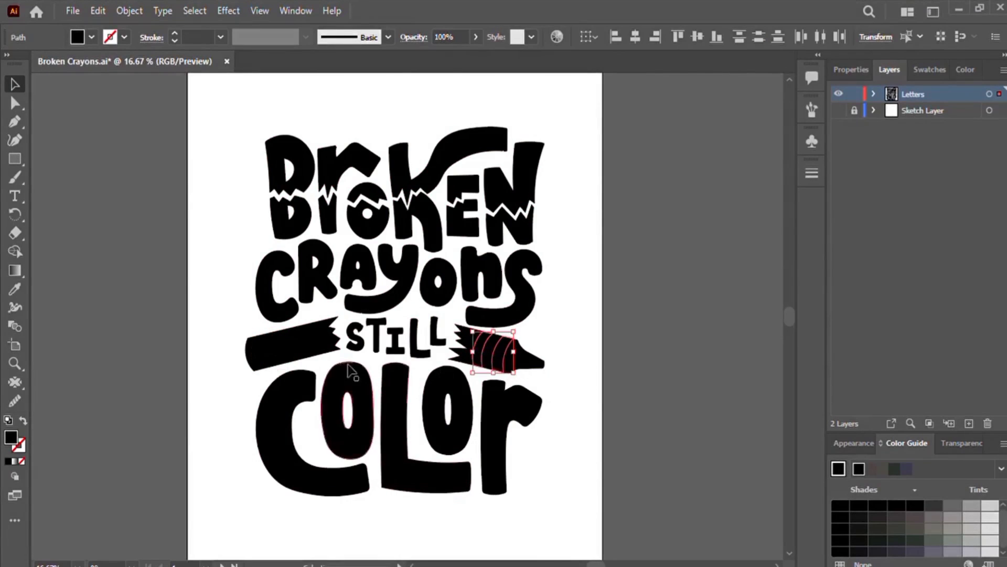
pyautogui.keyDown('shift'); pyautogui.click(275, 345); pyautogui.keyUp('shift')
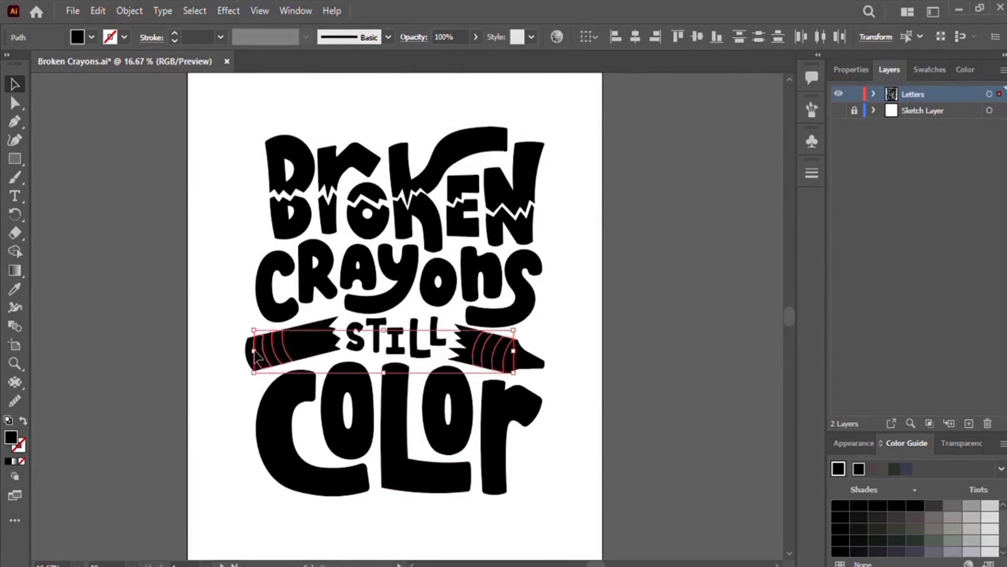
pyautogui.click(967, 506)
pyautogui.click(224, 131)
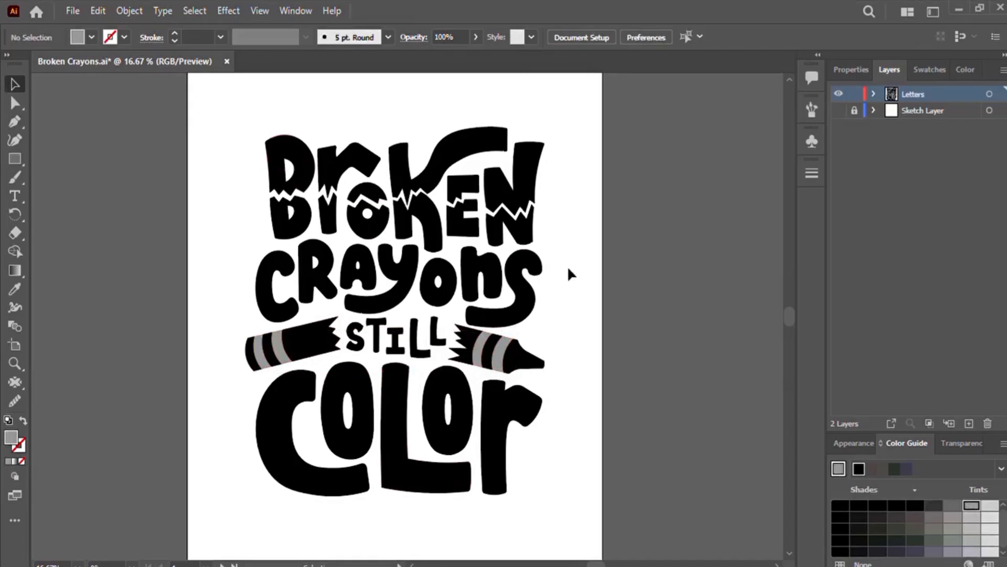
# Step: Fill each letter of "Crayons" with a successive rainbow swatch, from red through purple
pyautogui.moveTo(578, 302)
pyautogui.mouseDown()
pyautogui.moveTo(596, 315)
pyautogui.moveTo(571, 311)
pyautogui.mouseUp()
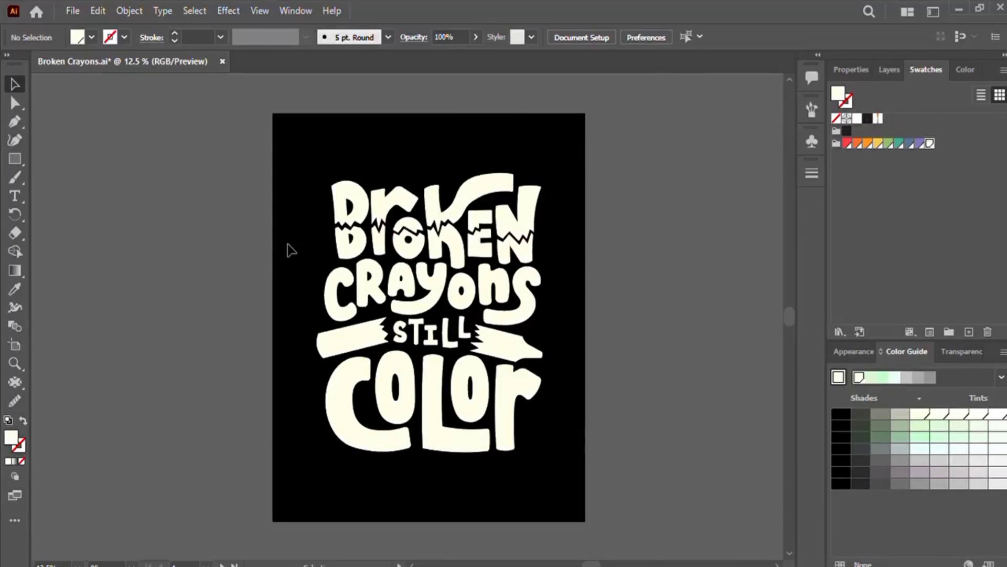
pyautogui.hotkey('ctrl', '=')
pyautogui.moveTo(202, 239); pyautogui.dragTo(160, 320)
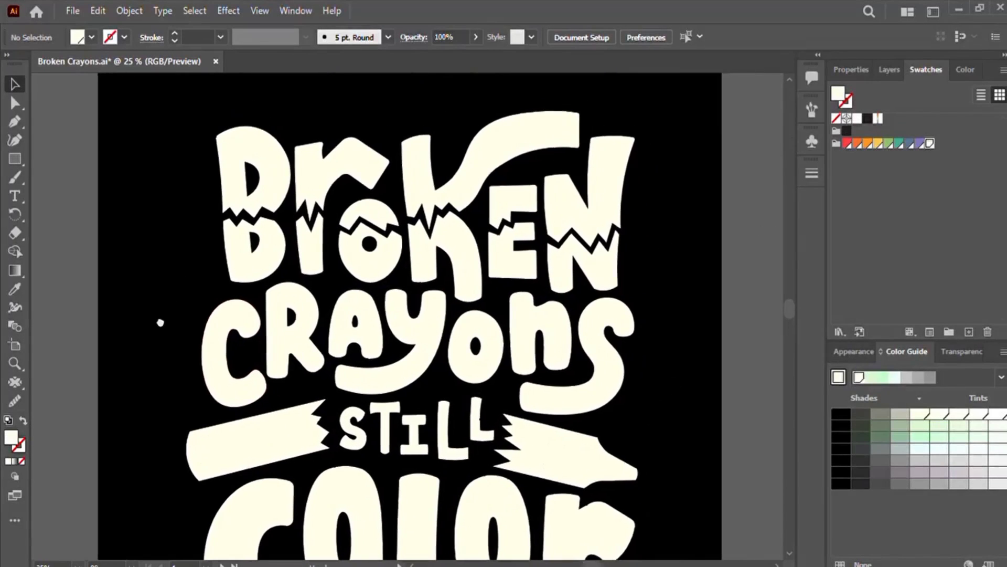
pyautogui.click(213, 323)
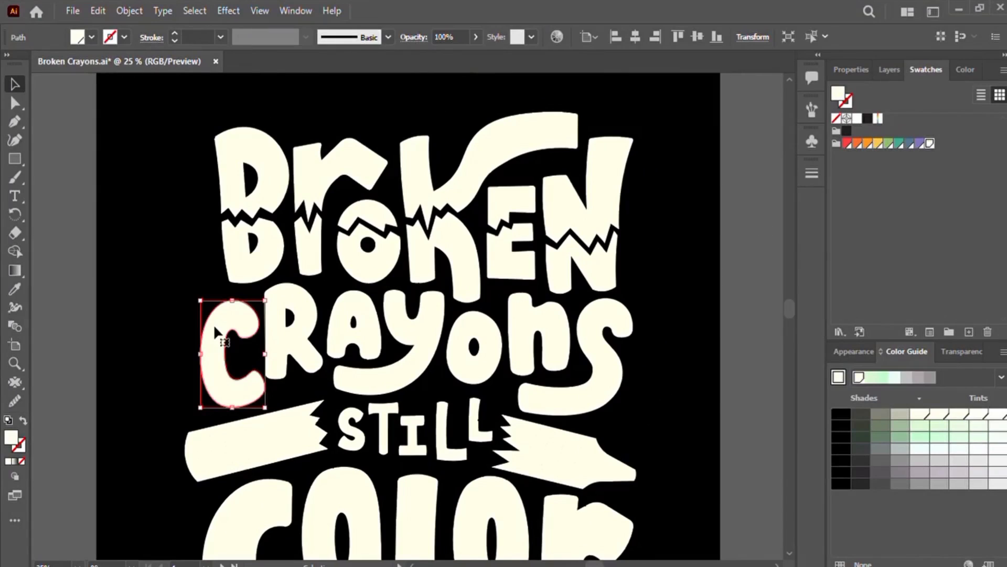
pyautogui.click(847, 143)
pyautogui.click(276, 365)
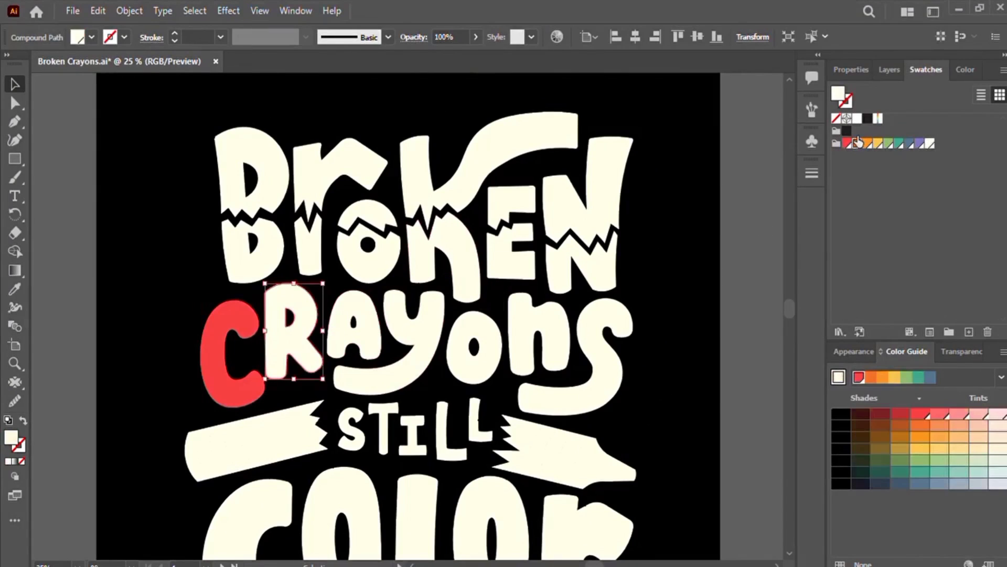
pyautogui.click(856, 143)
pyautogui.click(357, 338)
pyautogui.click(867, 143)
pyautogui.click(418, 340)
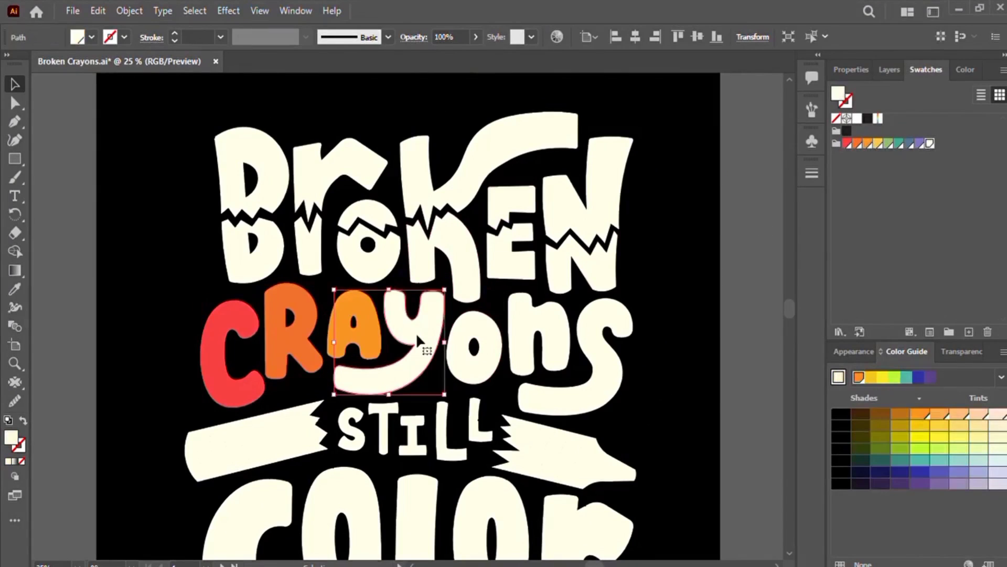
pyautogui.click(879, 143)
pyautogui.click(475, 347)
pyautogui.click(890, 143)
pyautogui.click(546, 336)
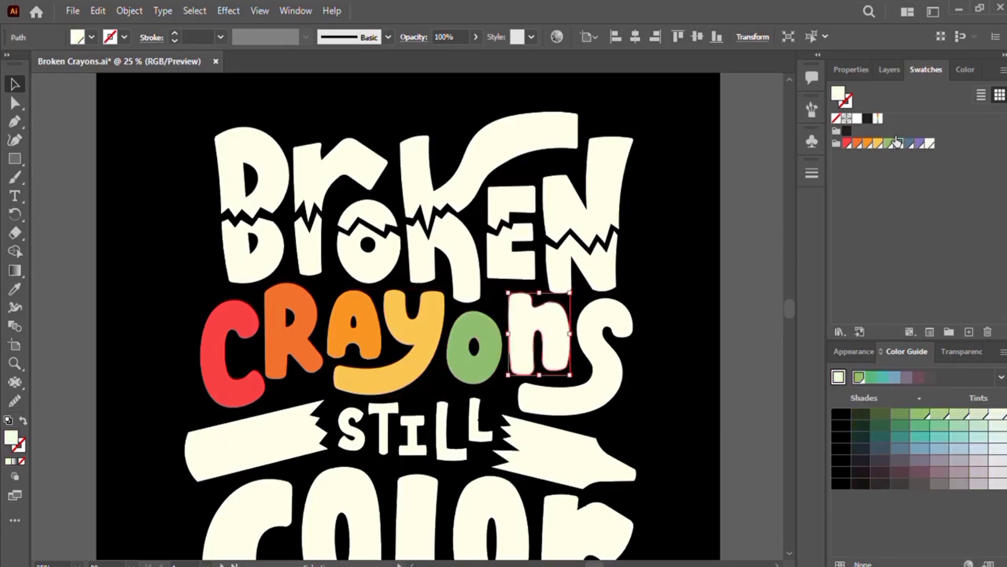
pyautogui.click(900, 143)
pyautogui.click(614, 320)
pyautogui.click(919, 143)
# Step: Fill the letters of "Color" with successive rainbow swatches: red, orange, yellow, green and purple
pyautogui.scroll(-4, 697, 261)
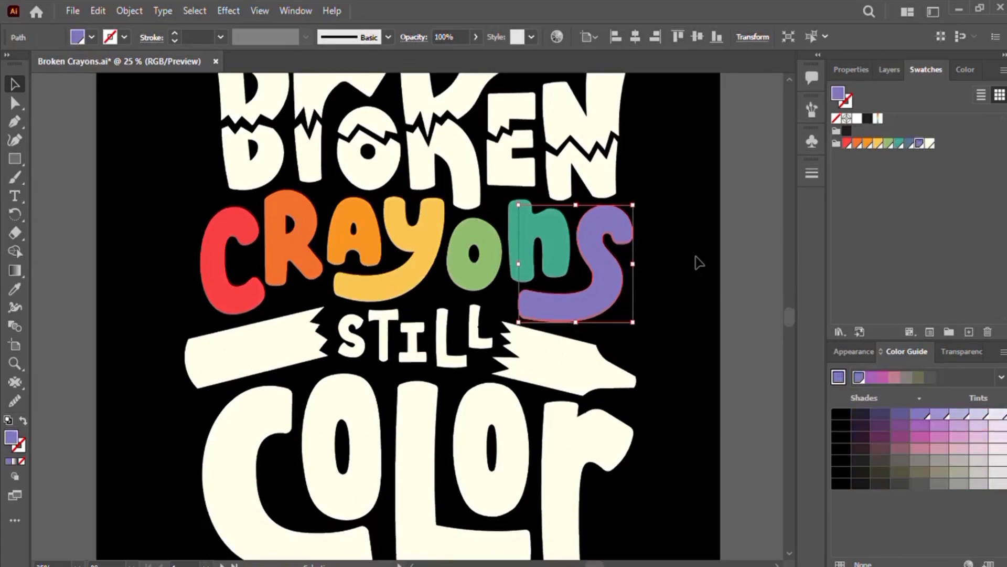
pyautogui.click(231, 420)
pyautogui.click(847, 143)
pyautogui.click(342, 370)
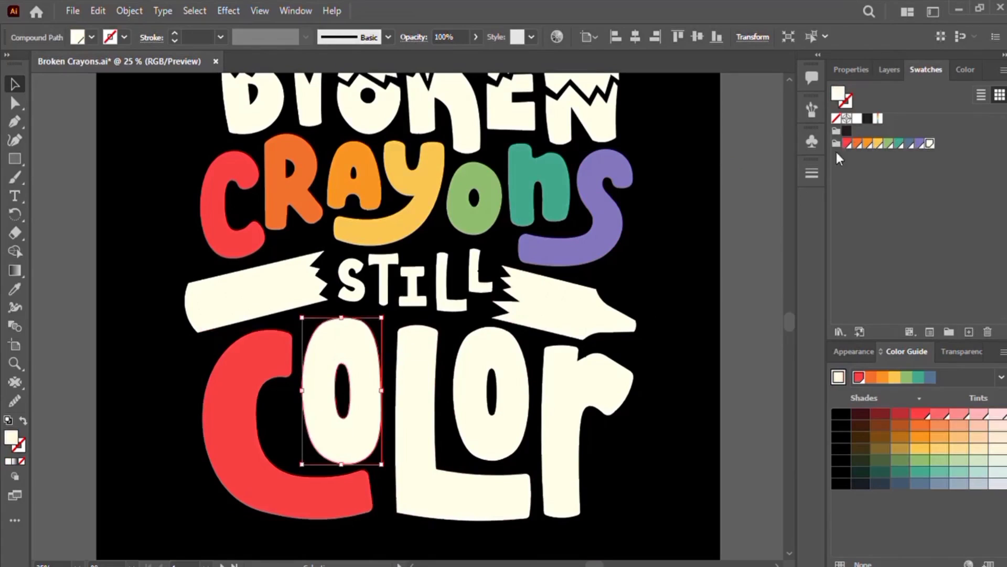
pyautogui.click(858, 144)
pyautogui.click(404, 378)
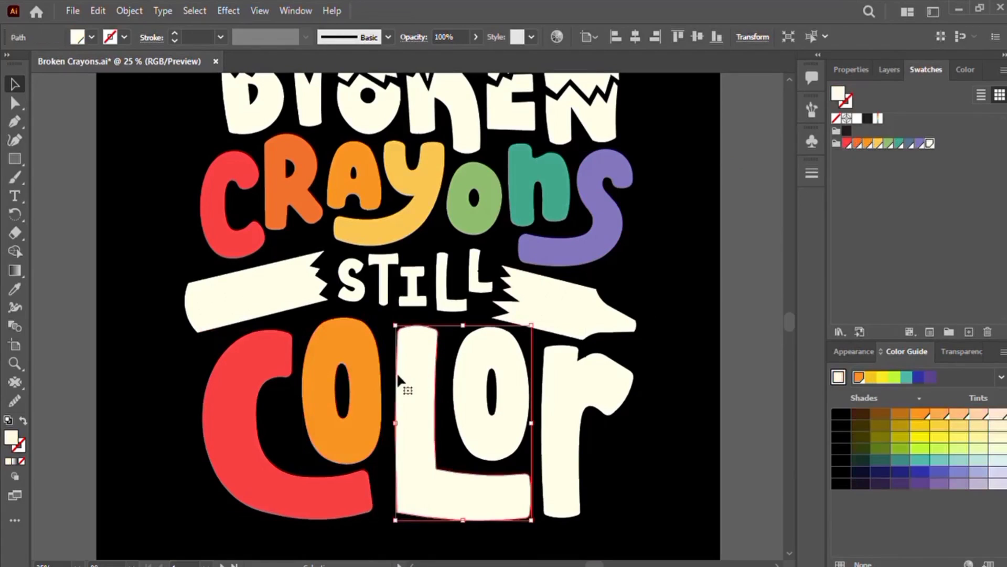
pyautogui.click(879, 144)
pyautogui.click(487, 340)
pyautogui.click(891, 144)
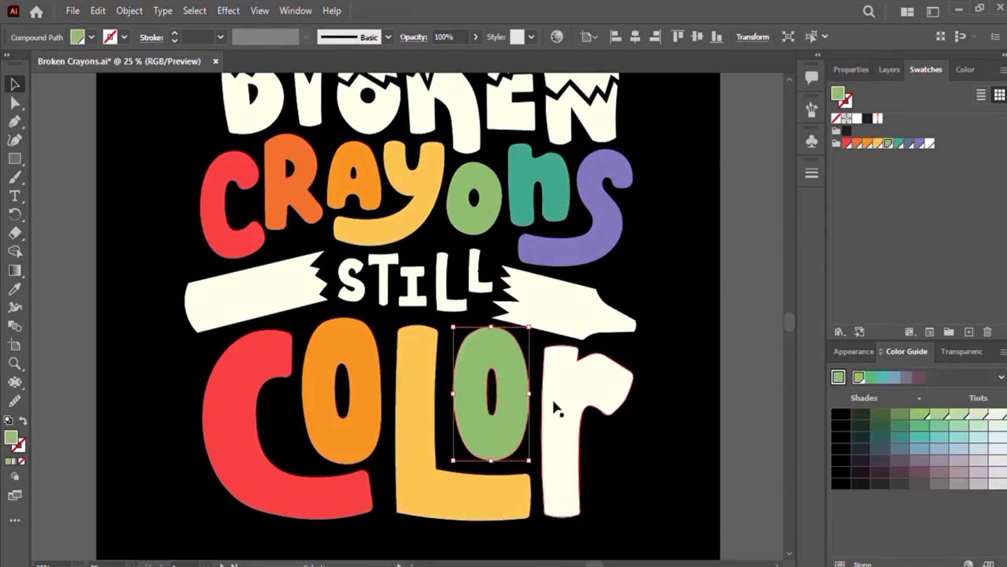
pyautogui.click(552, 398)
pyautogui.click(919, 144)
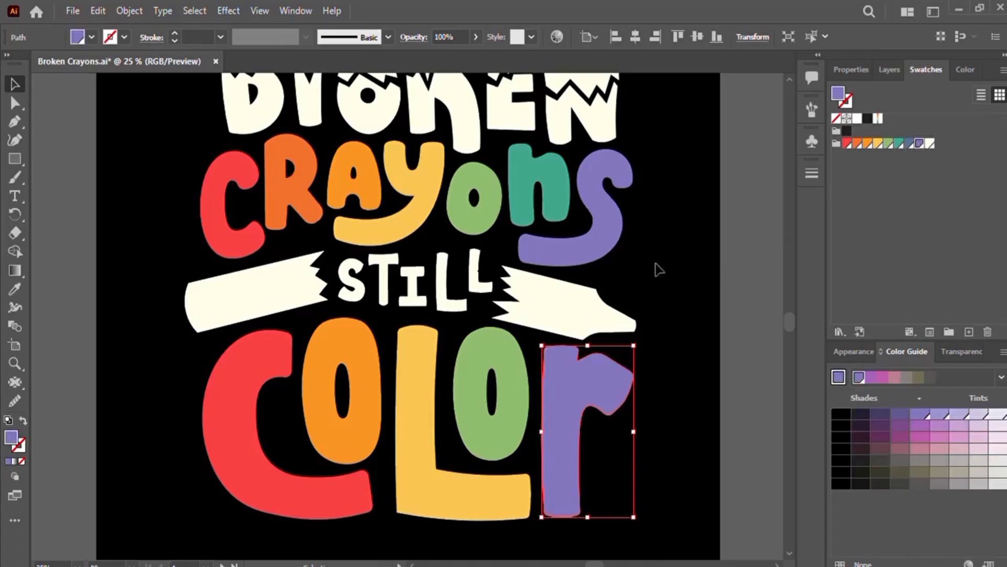
# Step: Select the stripes on both crayons and fill them with the cream swatch
pyautogui.click(212, 304)
pyautogui.keyDown('shift'); pyautogui.click(536, 311); pyautogui.keyUp('shift')
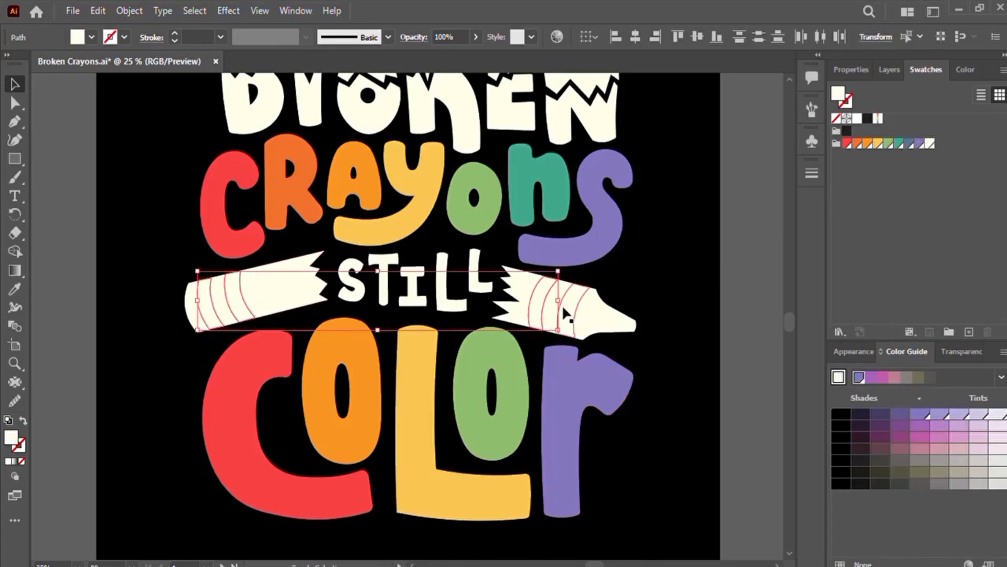
pyautogui.click(930, 143)
# Step: Select the right crayon's body pieces and fill them with the purple swatch
pyautogui.click(593, 302)
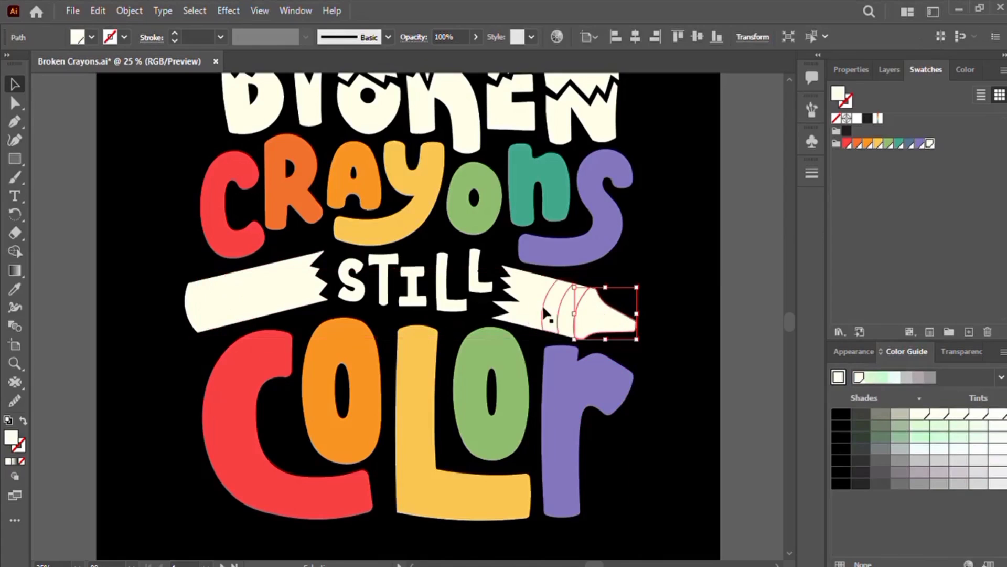
pyautogui.keyDown('shift'); pyautogui.click(546, 313); pyautogui.keyUp('shift')
pyautogui.click(919, 144)
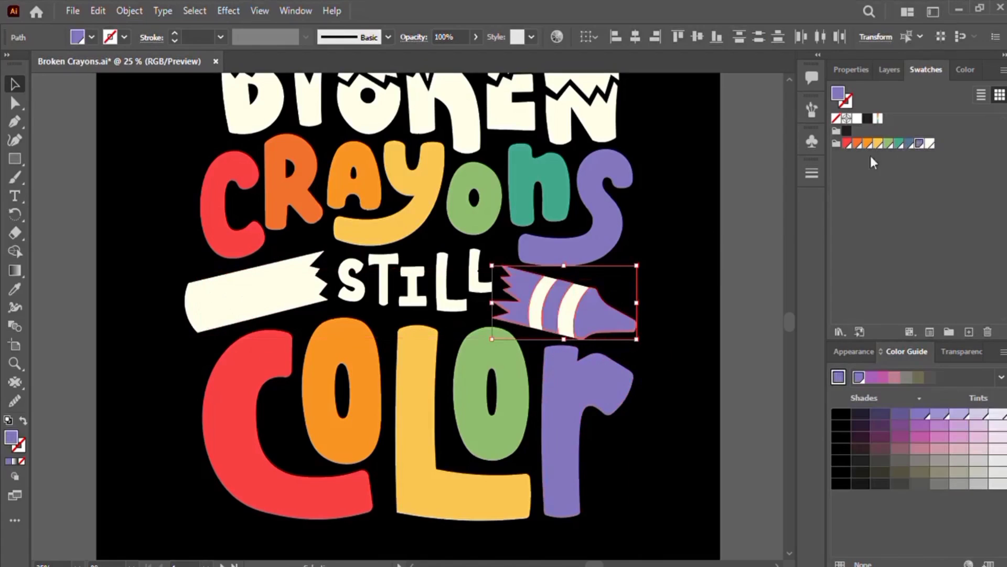
# Step: Select the left crayon's body pieces, fill them with the red swatch, and deselect
pyautogui.click(203, 318)
pyautogui.click(144, 356)
pyautogui.click(195, 320)
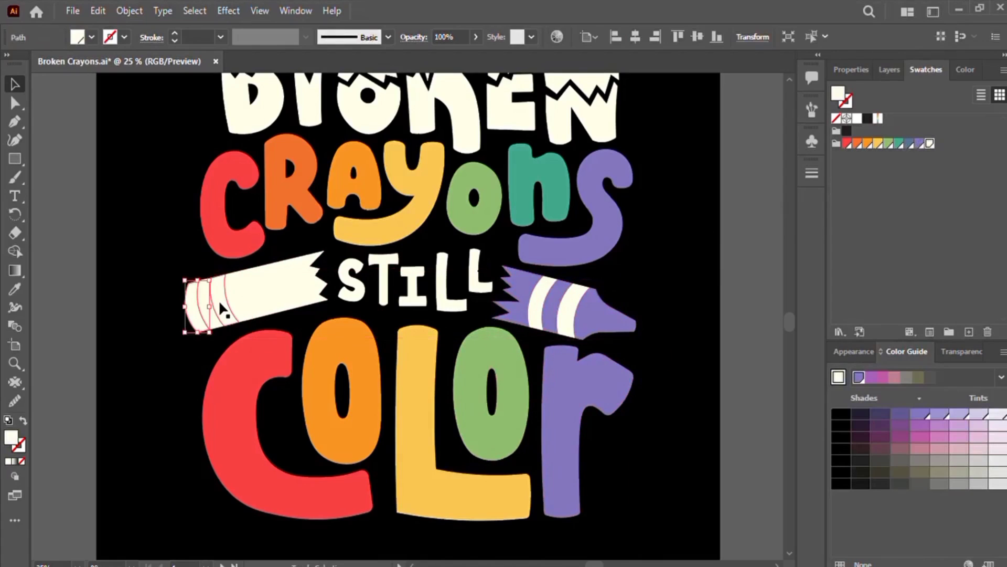
pyautogui.keyDown('shift'); pyautogui.click(262, 292); pyautogui.keyUp('shift')
pyautogui.click(847, 143)
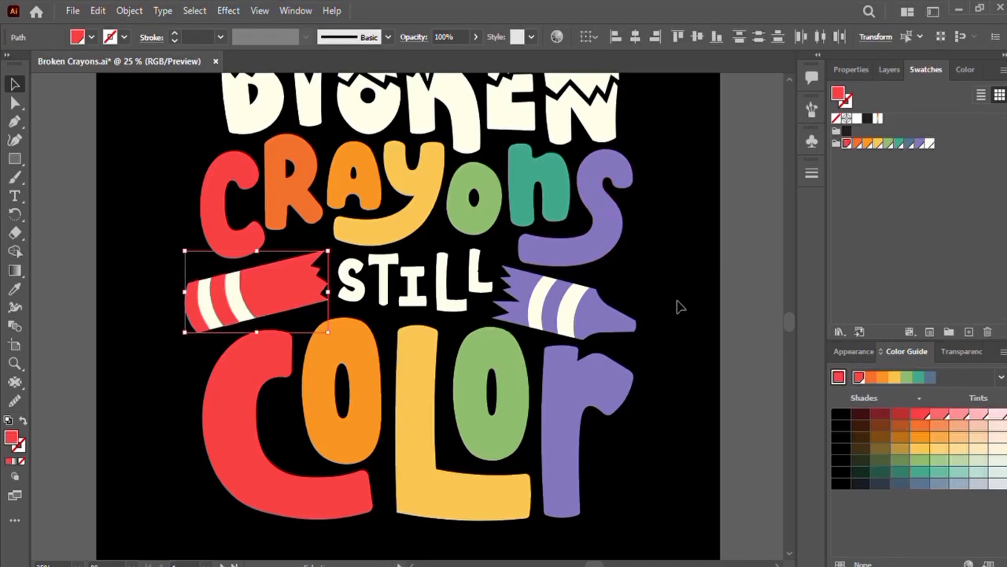
pyautogui.click(678, 306)
# Step: Nudge the upper piece of the "B" in "Broken" down slightly
pyautogui.scroll(3, 680, 307)
pyautogui.scroll(-2, 680, 307)
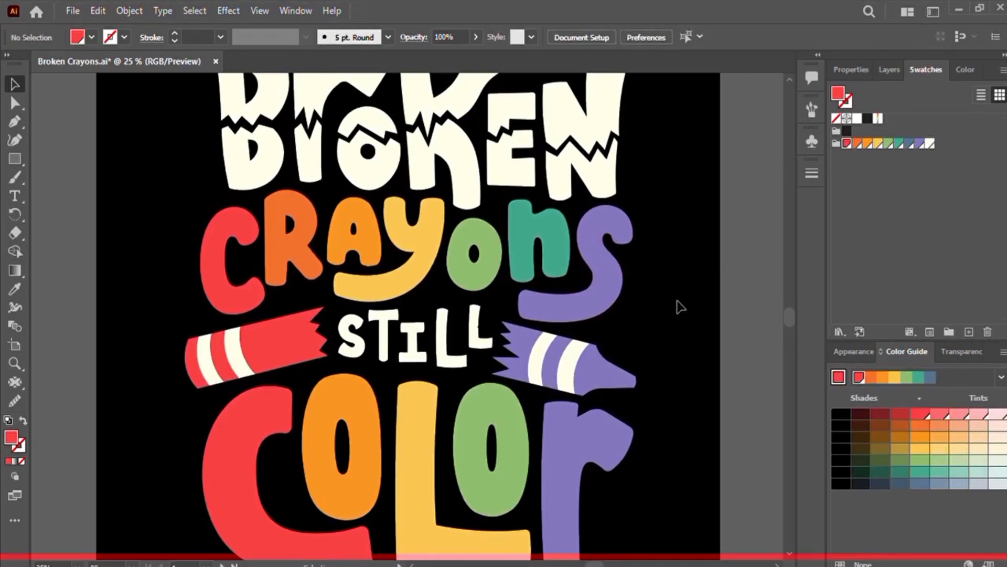
pyautogui.scroll(-2, 681, 307)
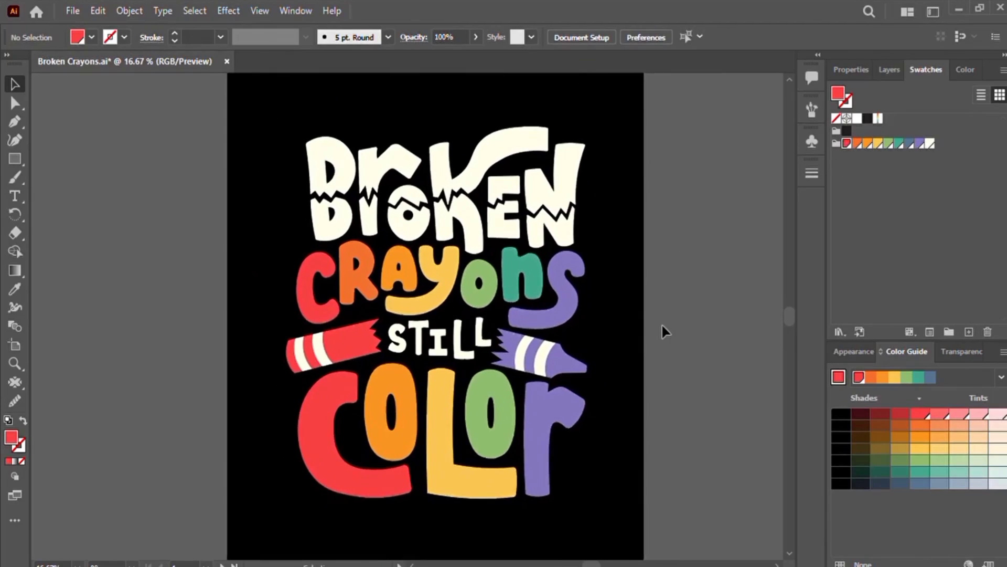
pyautogui.moveTo(619, 346); pyautogui.dragTo(615, 334)
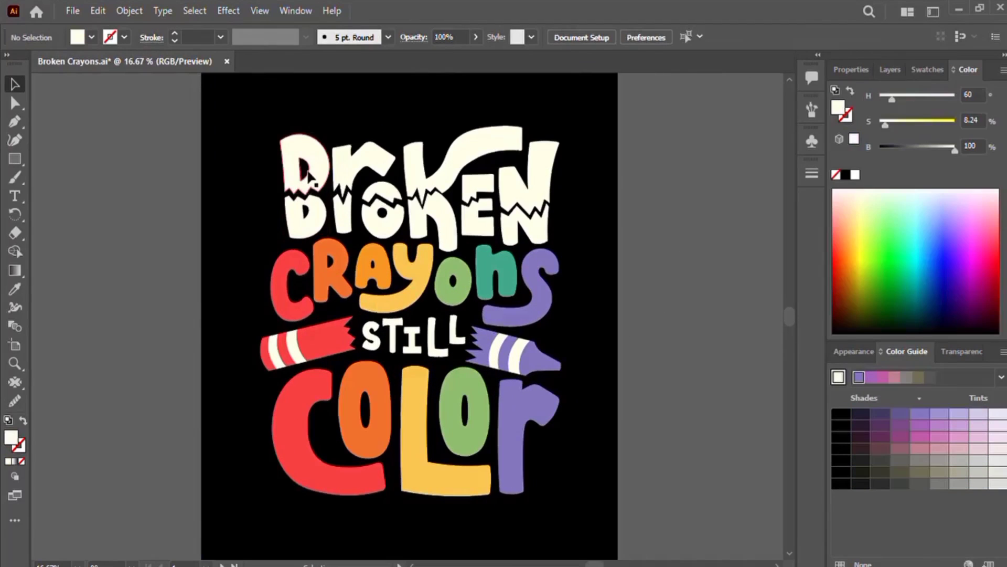
pyautogui.click(308, 174)
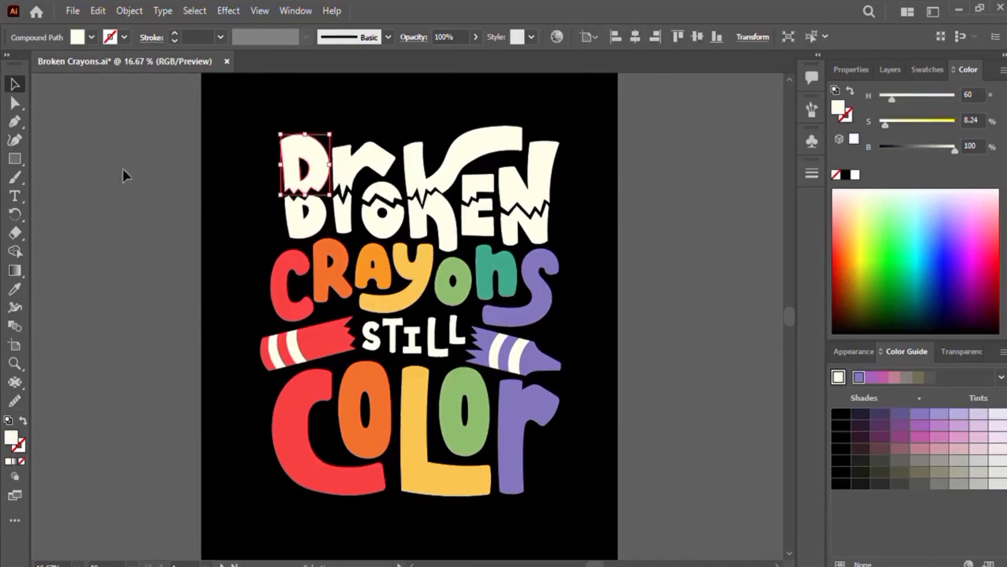
pyautogui.hotkey('ctrl', '=')
pyautogui.hotkey('ctrl', '=')
pyautogui.hotkey('ctrl', '=')
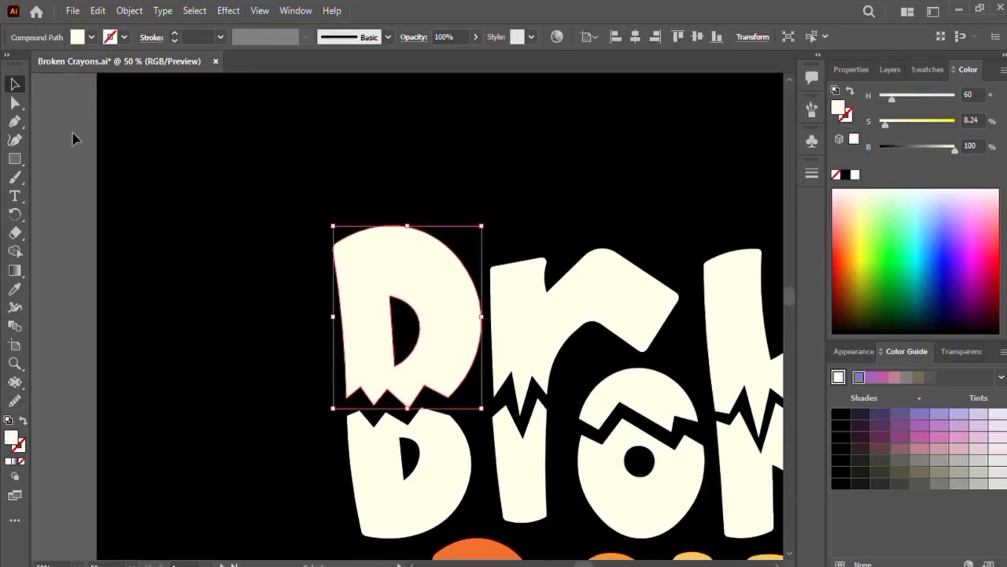
pyautogui.press('+')
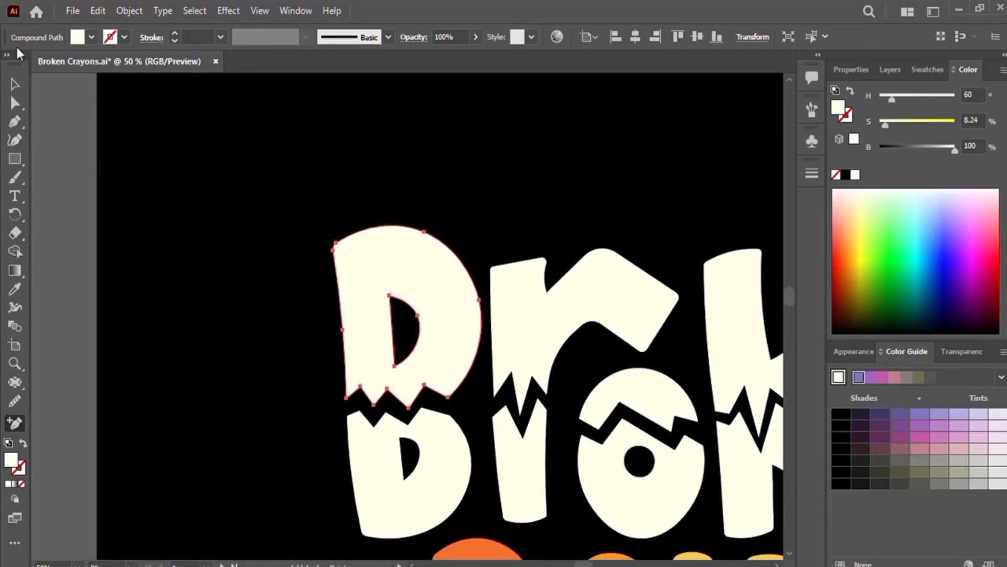
pyautogui.click(15, 84)
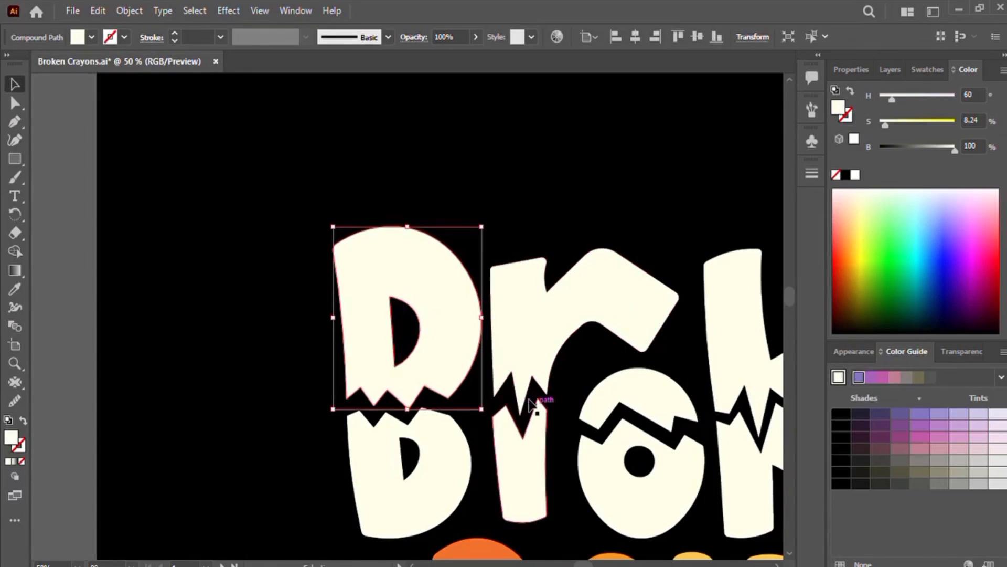
pyautogui.press('Down')
pyautogui.press('Down')
pyautogui.press('Down')
pyautogui.press('Down')
pyautogui.press('Down')
pyautogui.press('Down')
pyautogui.press('Down')
pyautogui.press('Down')
pyautogui.press('Down')
pyautogui.press('Down')
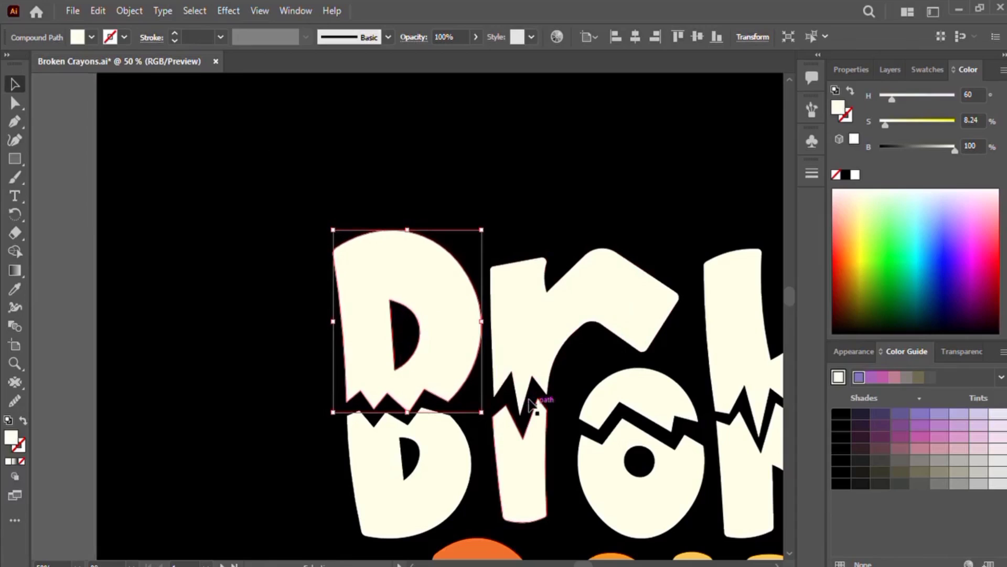
# Step: Nudge the upper piece of the "K" in "Broken" up slightly
pyautogui.click(621, 179)
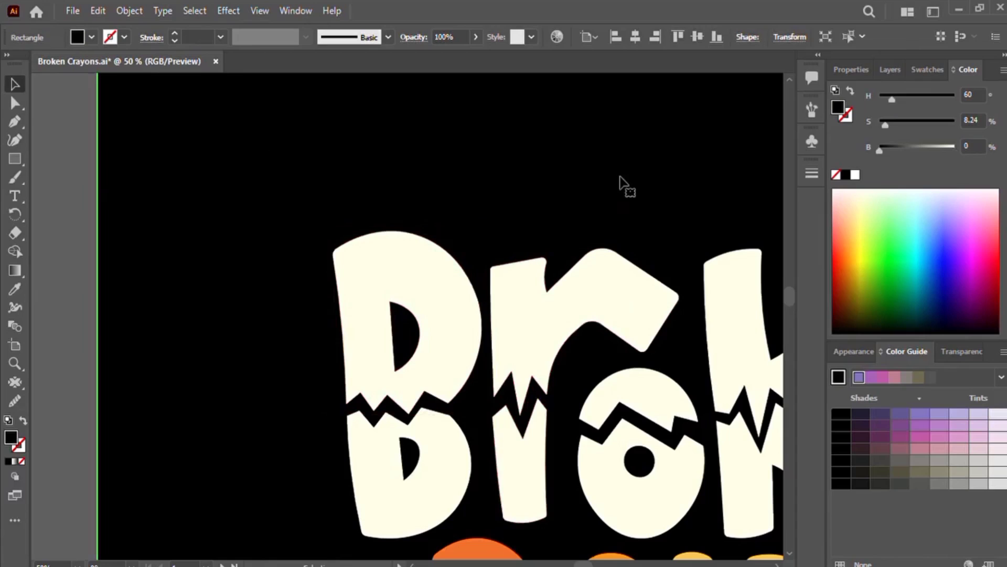
pyautogui.hotkey('ctrl', '-')
pyautogui.hotkey('ctrl', '-')
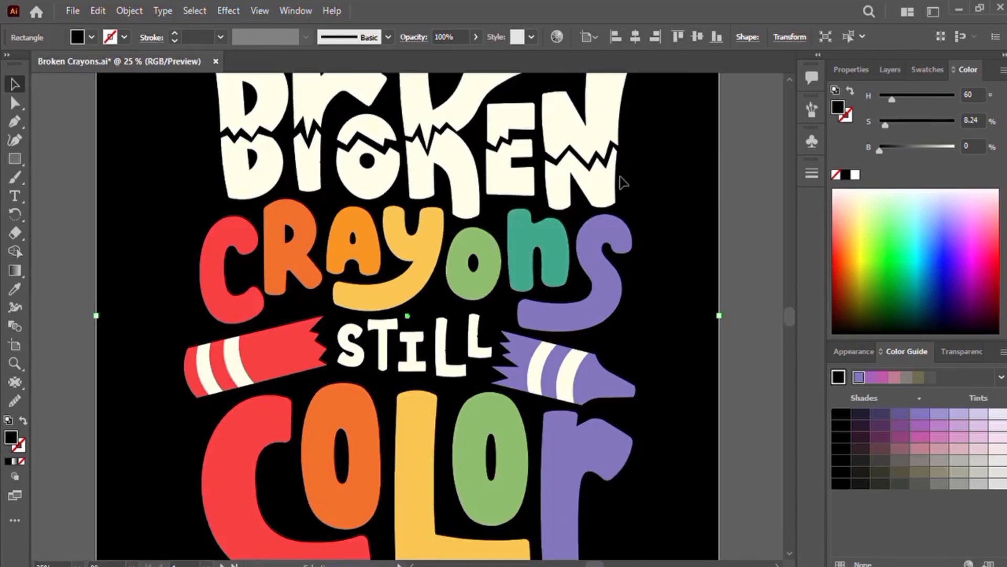
pyautogui.moveTo(749, 218); pyautogui.dragTo(750, 391)
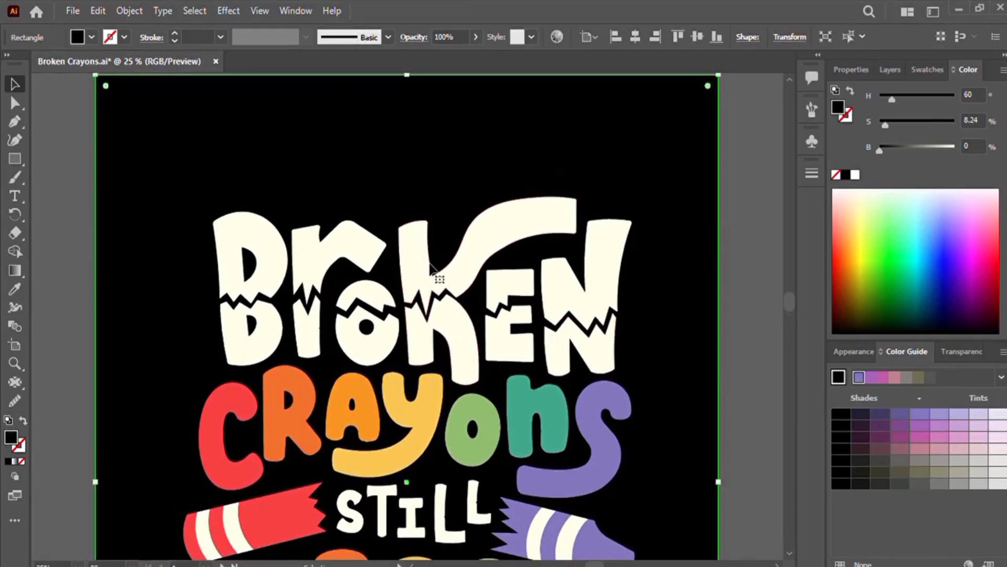
pyautogui.click(432, 281)
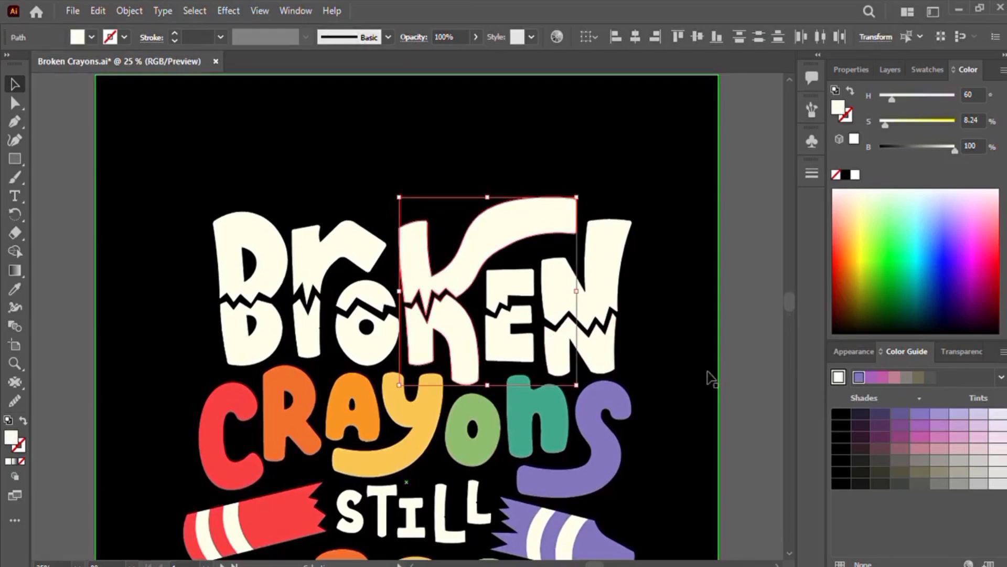
pyautogui.click(735, 364)
pyautogui.click(454, 265)
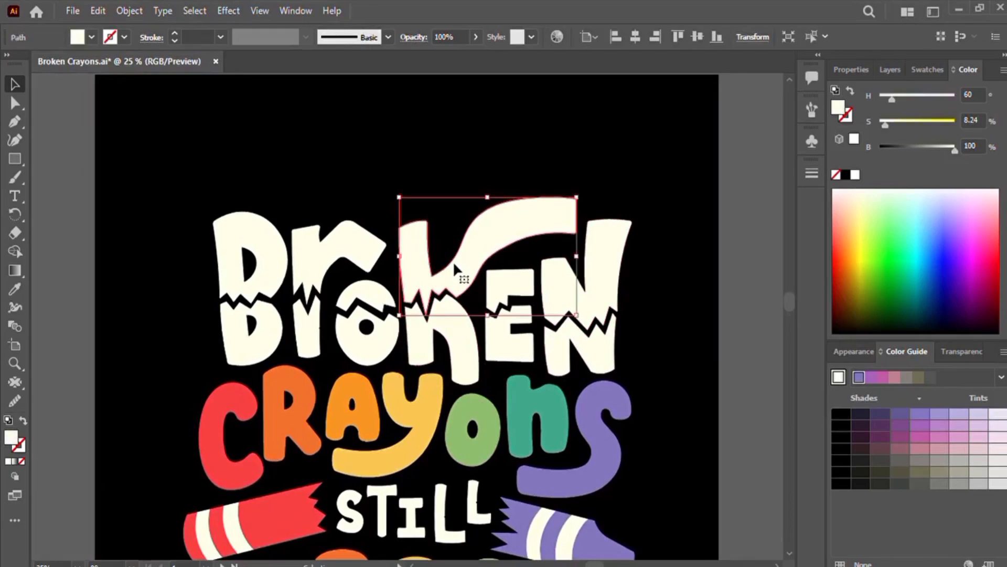
pyautogui.press('Up')
pyautogui.press('Up')
pyautogui.press('Up')
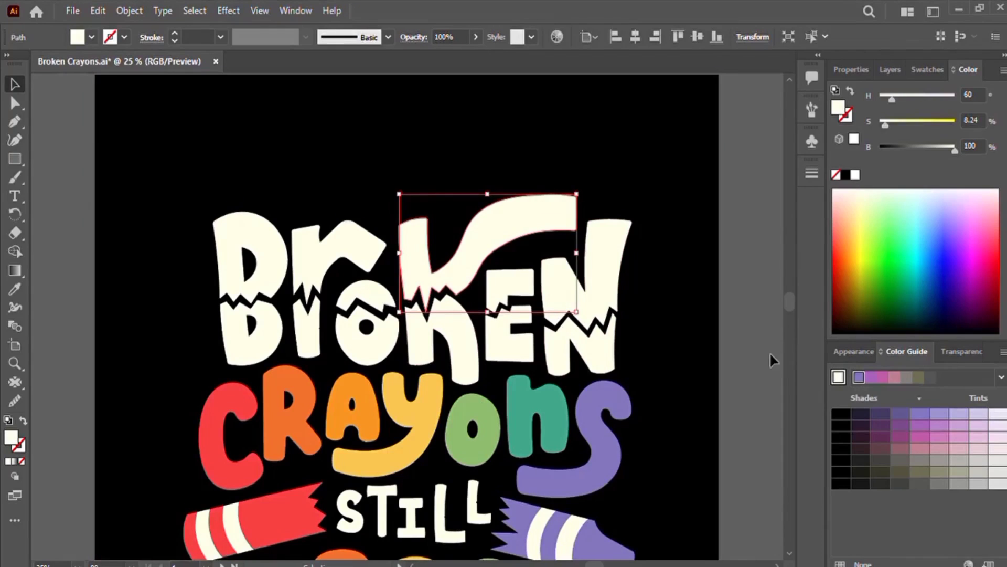
pyautogui.click(758, 357)
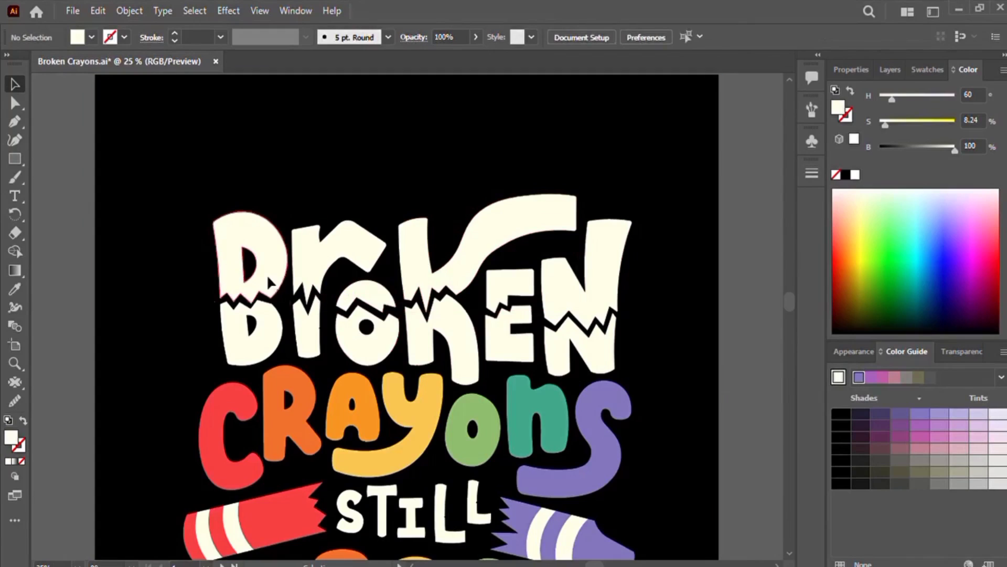
# Step: Drag the upper "B" piece up very slightly
pyautogui.click(283, 288)
pyautogui.moveTo(283, 288); pyautogui.dragTo(283, 286)
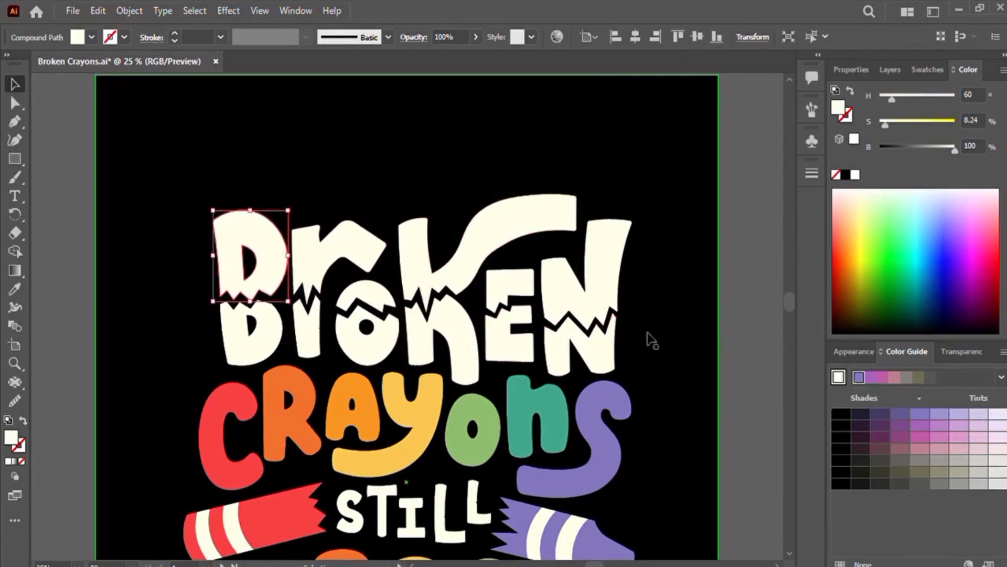
pyautogui.click(730, 340)
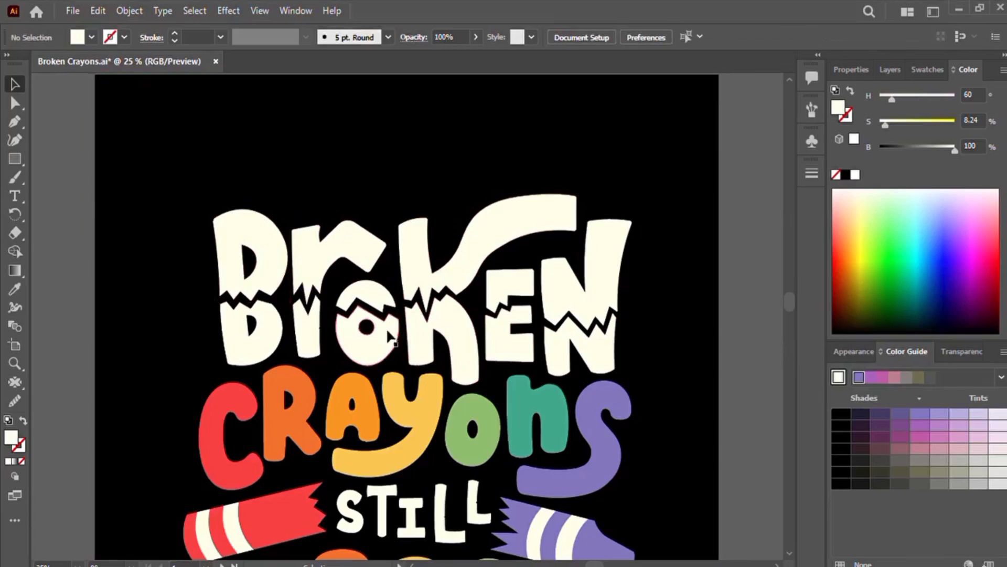
# Step: Nudge the upper piece of the "N" in "Broken" up slightly, after checking the "E" pieces
pyautogui.click(506, 291)
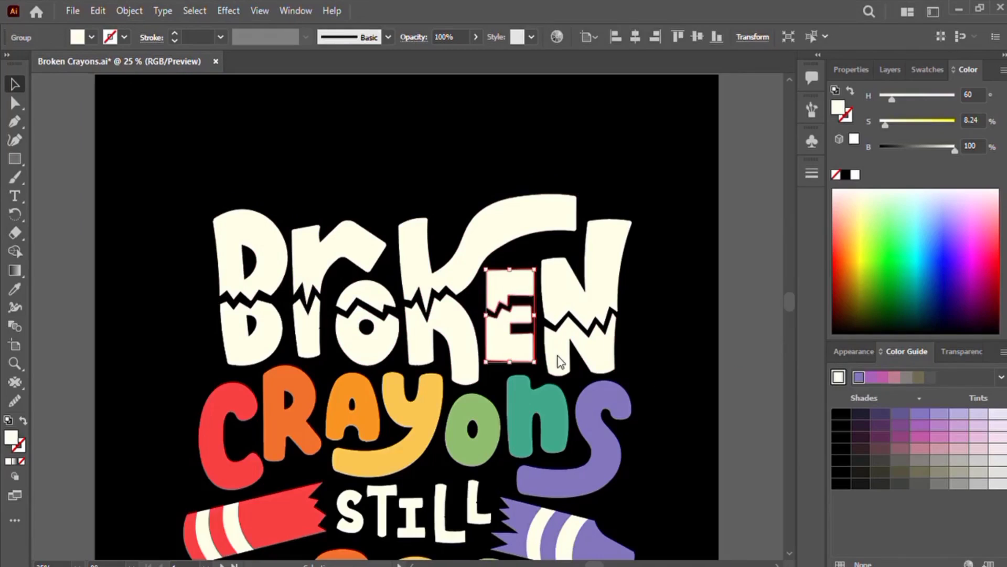
pyautogui.click(735, 387)
pyautogui.click(490, 281)
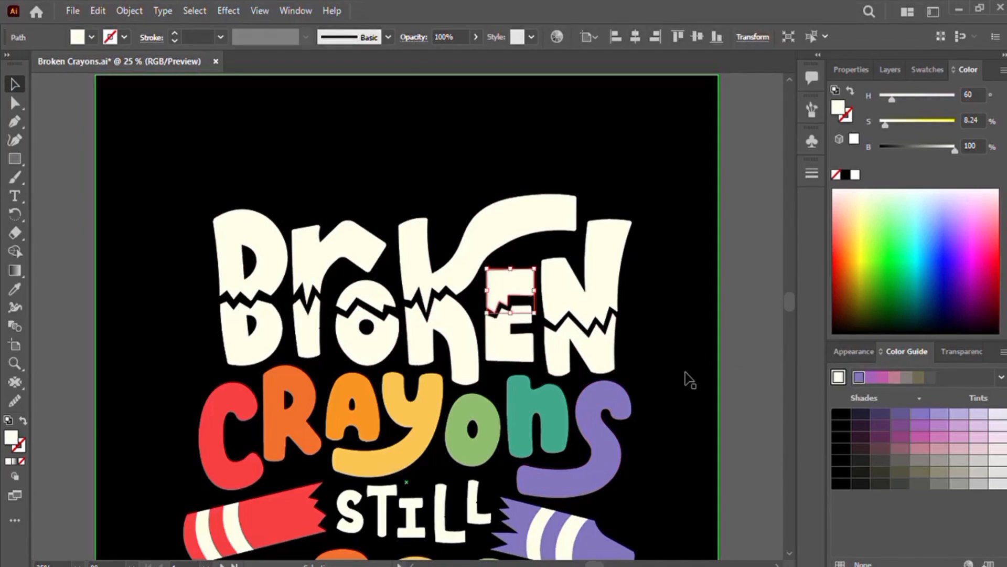
pyautogui.click(724, 381)
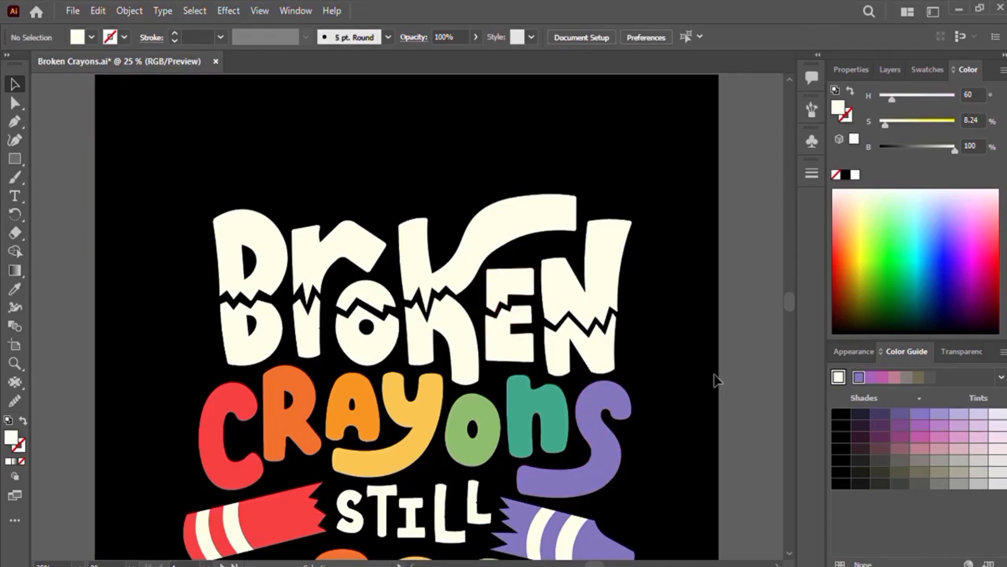
pyautogui.click(600, 281)
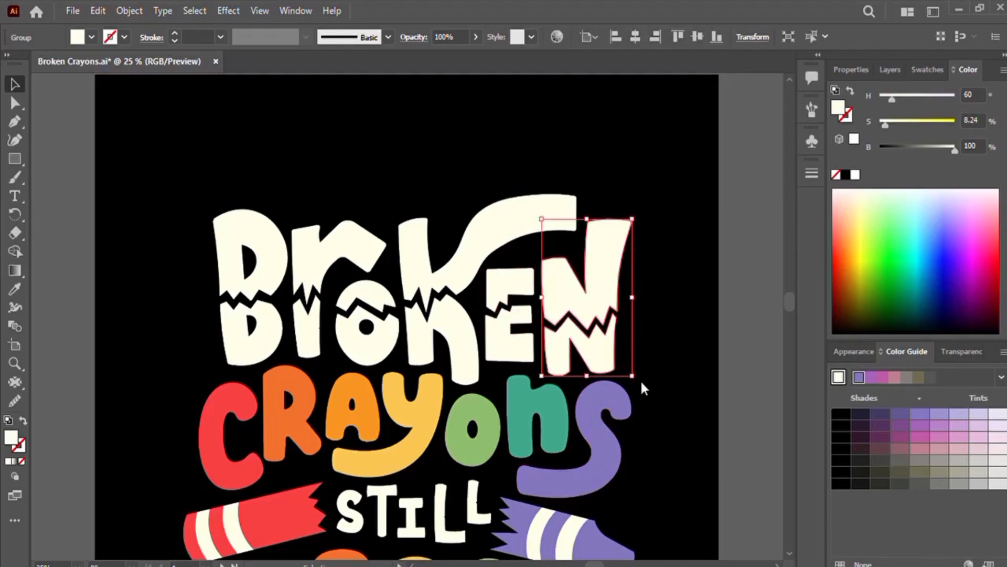
pyautogui.click(746, 377)
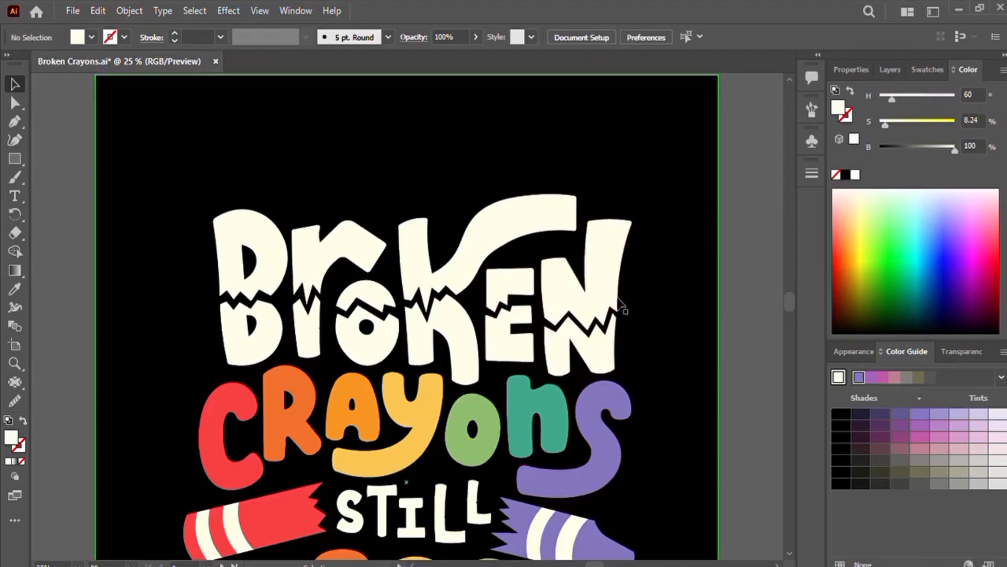
pyautogui.click(613, 290)
pyautogui.press('Up')
pyautogui.press('Up')
pyautogui.press('Up')
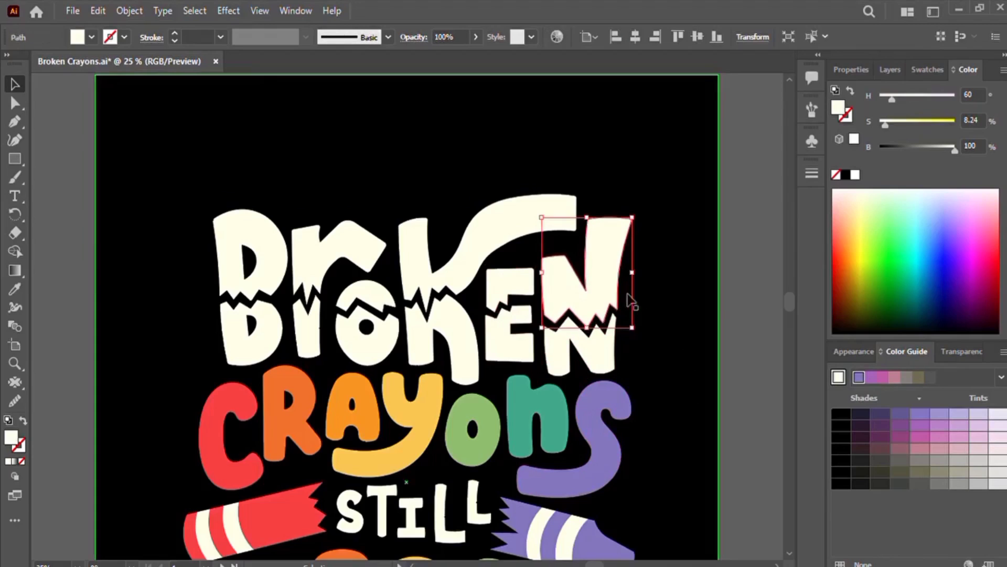
pyautogui.click(742, 346)
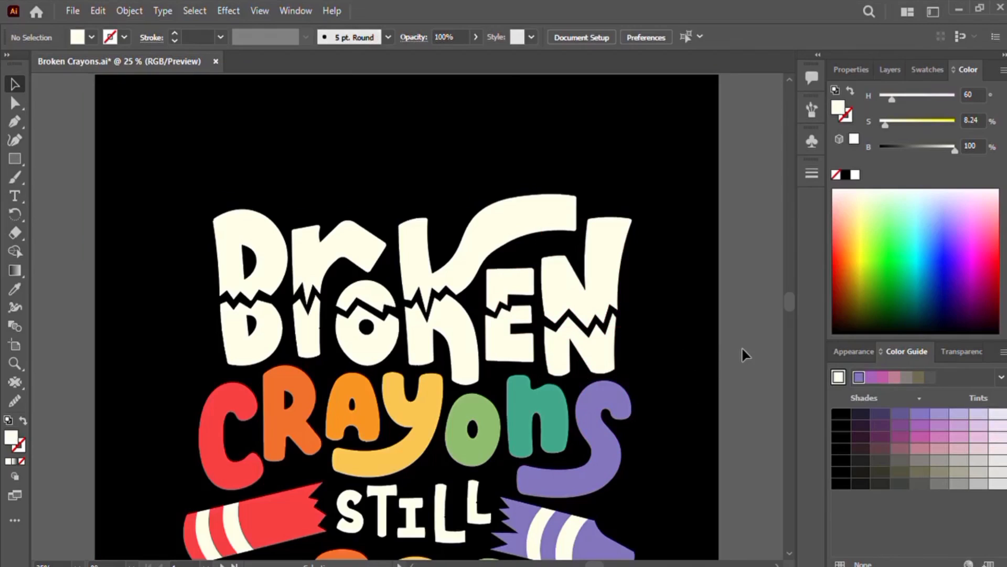
pyautogui.scroll(-2, 741, 347)
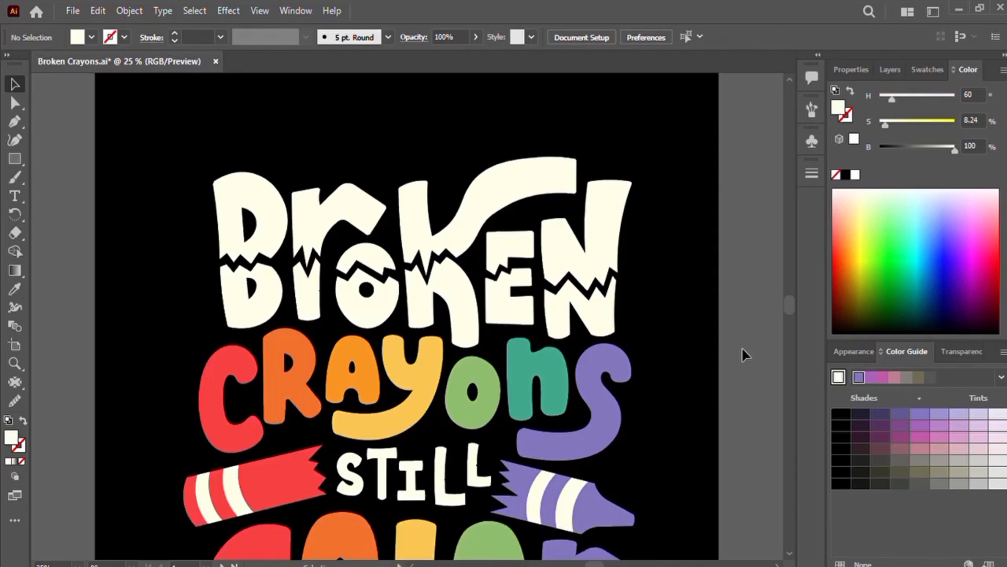
# Step: Nudge the upper piece of the "N" in "Broken" down slightly
pyautogui.scroll(-1, 741, 346)
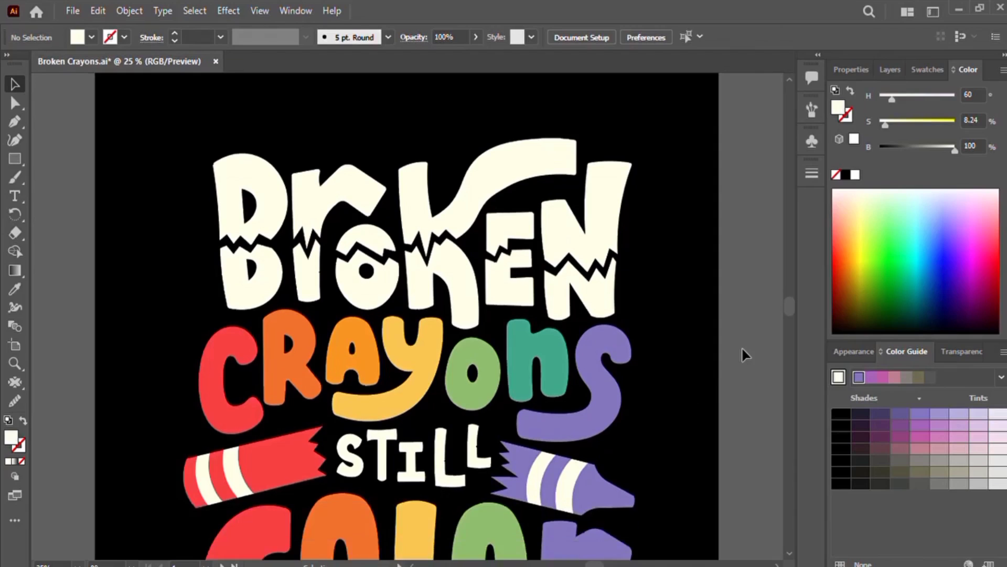
pyautogui.click(610, 224)
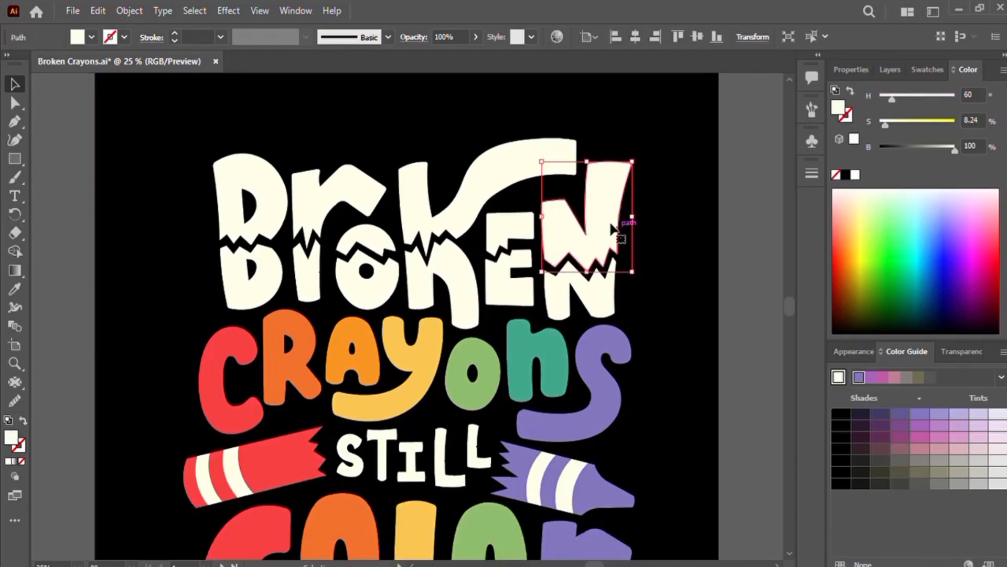
pyautogui.press('Down')
pyautogui.press('Down')
pyautogui.press('Down')
pyautogui.press('Down')
pyautogui.press('Down')
pyautogui.press('Down')
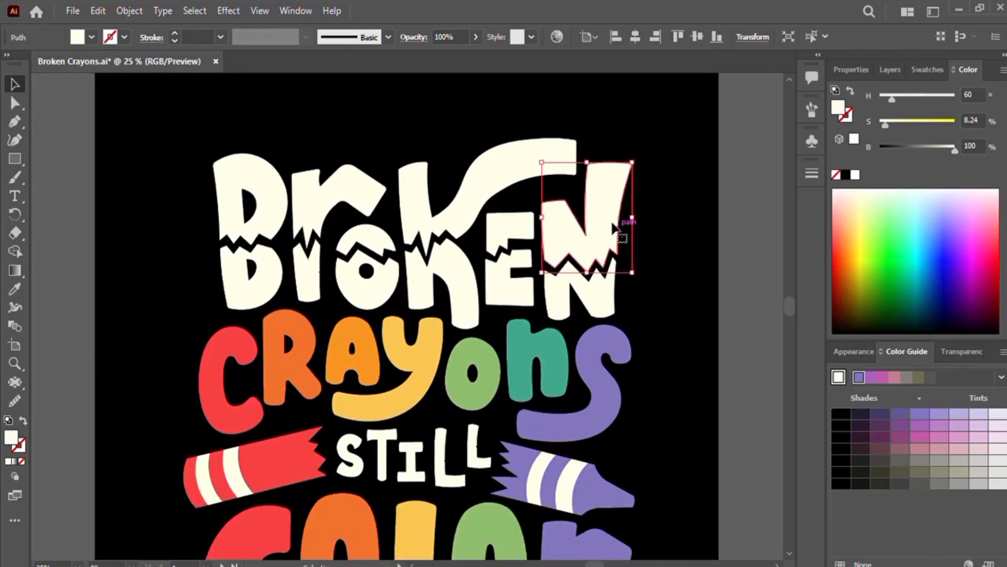
pyautogui.click(753, 260)
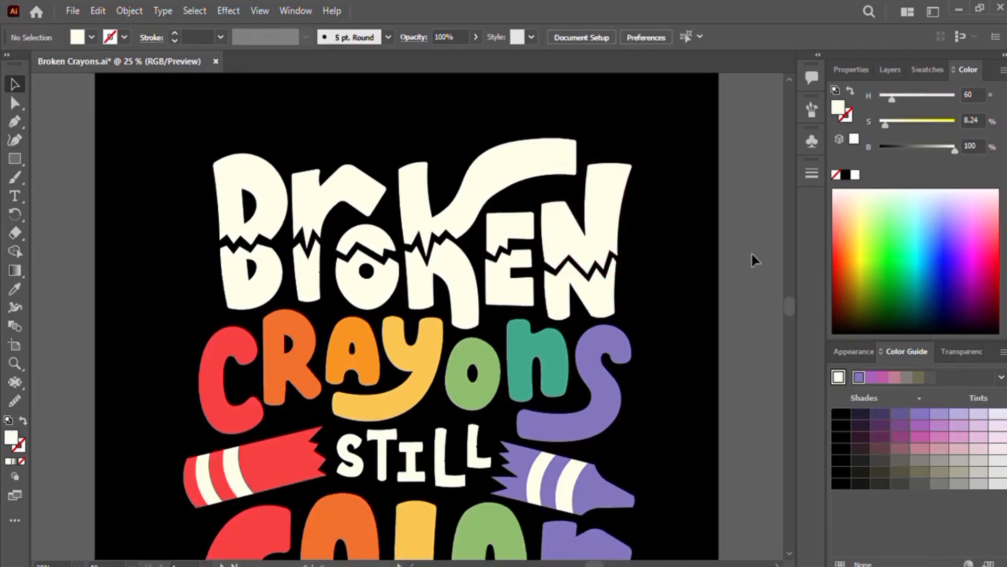
# Step: Nudge the "O" in "Broken" up slightly
pyautogui.click(363, 227)
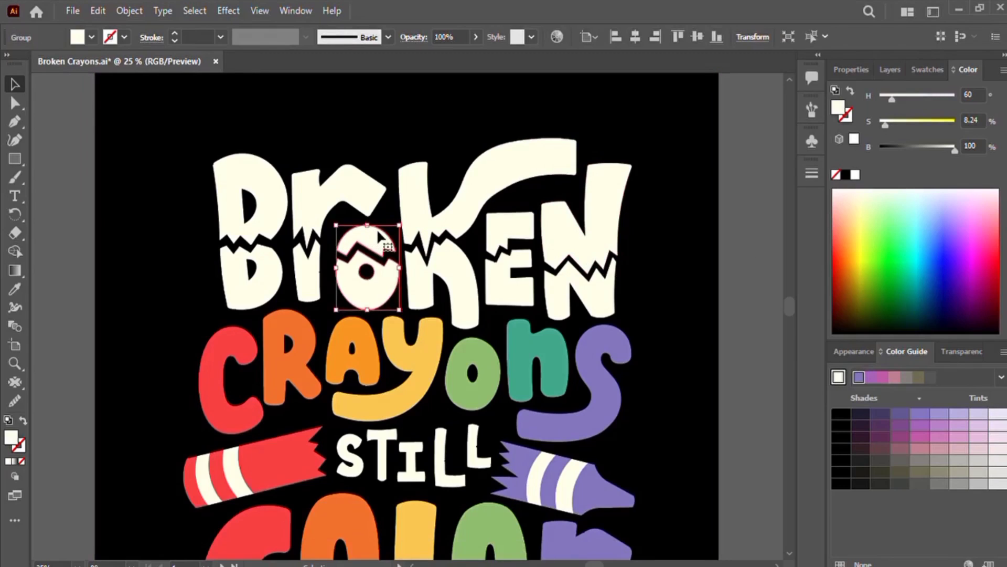
pyautogui.press('Up')
pyautogui.press('Up')
pyautogui.press('Up')
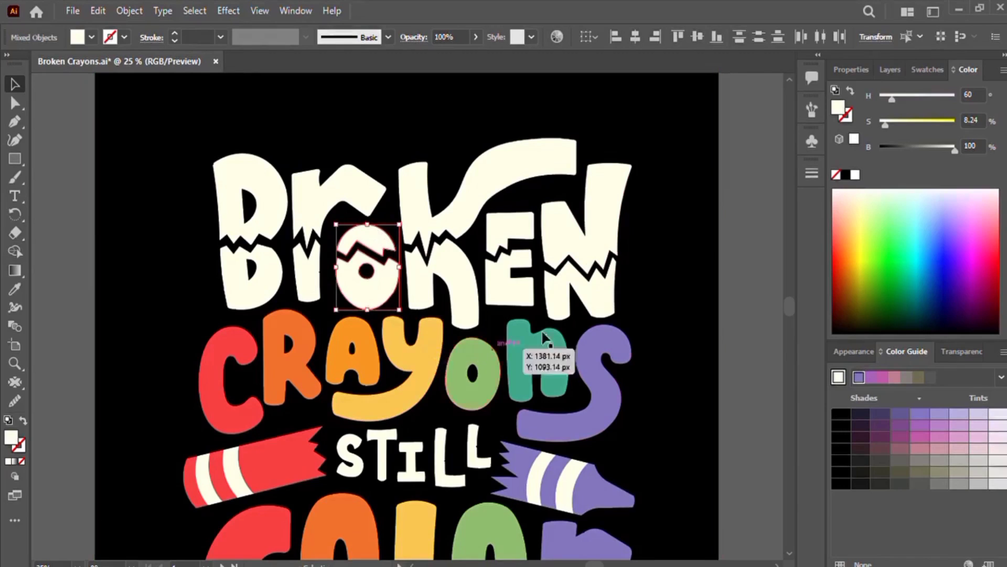
pyautogui.click(704, 335)
# Step: Nudge the upper piece of the "O" in "Broken" down slightly
pyautogui.click(380, 244)
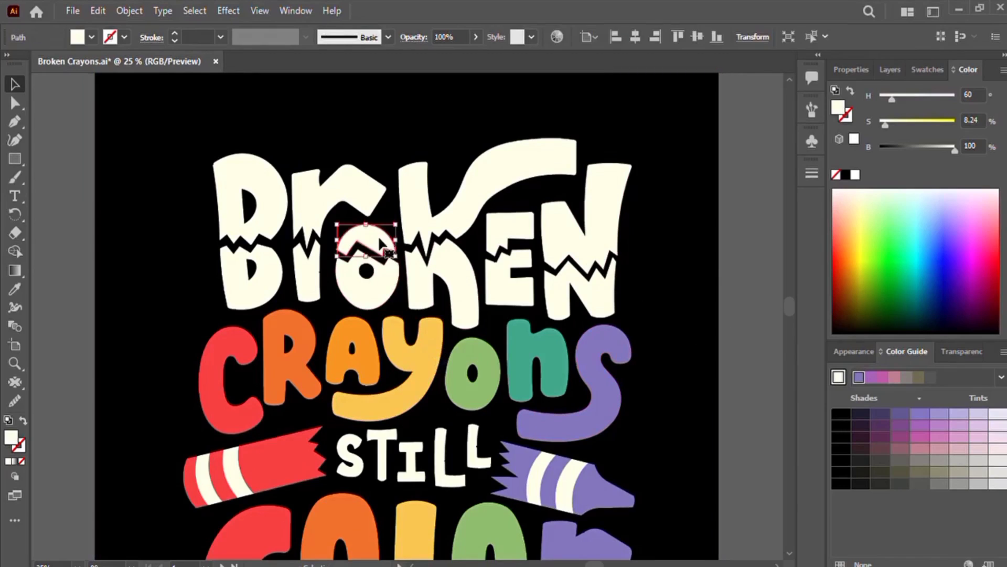
pyautogui.press('Down')
pyautogui.press('Down')
pyautogui.press('Down')
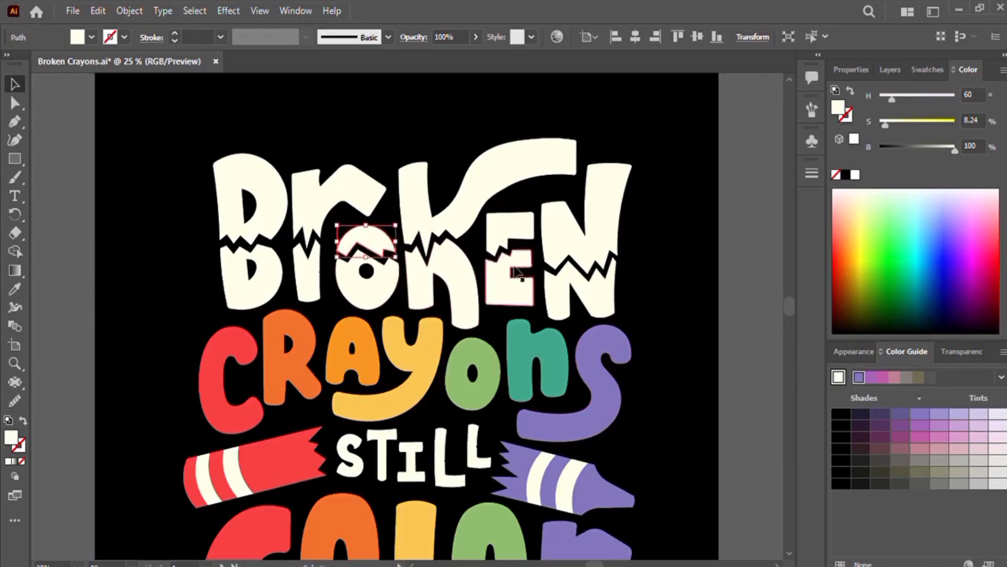
pyautogui.click(737, 282)
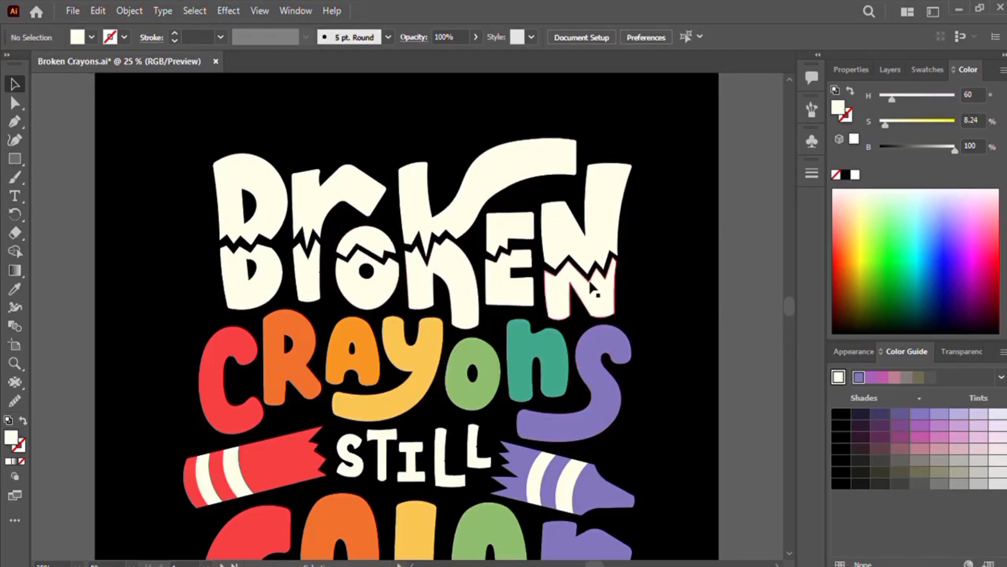
pyautogui.scroll(3, 590, 286)
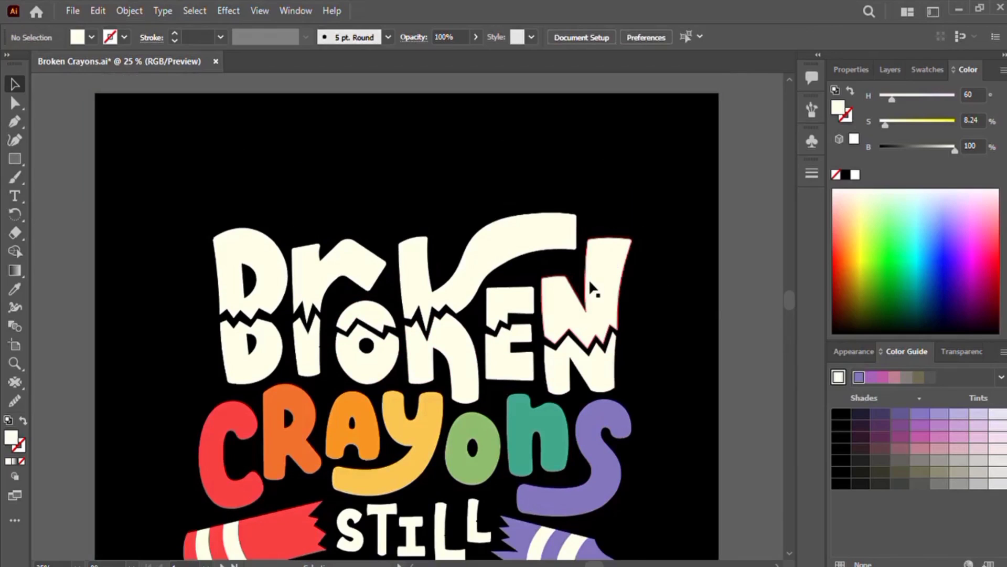
pyautogui.hotkey('ctrl', '-')
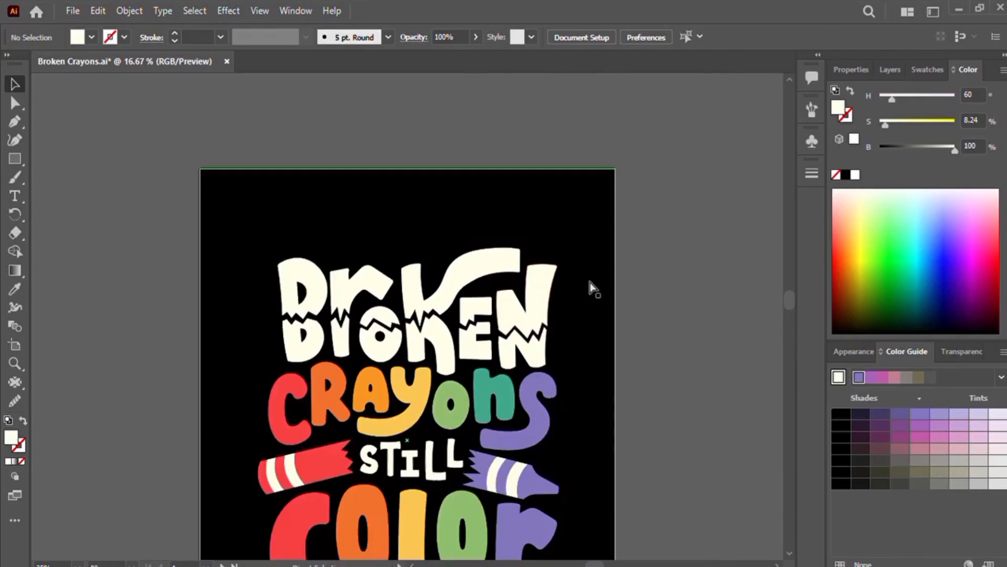